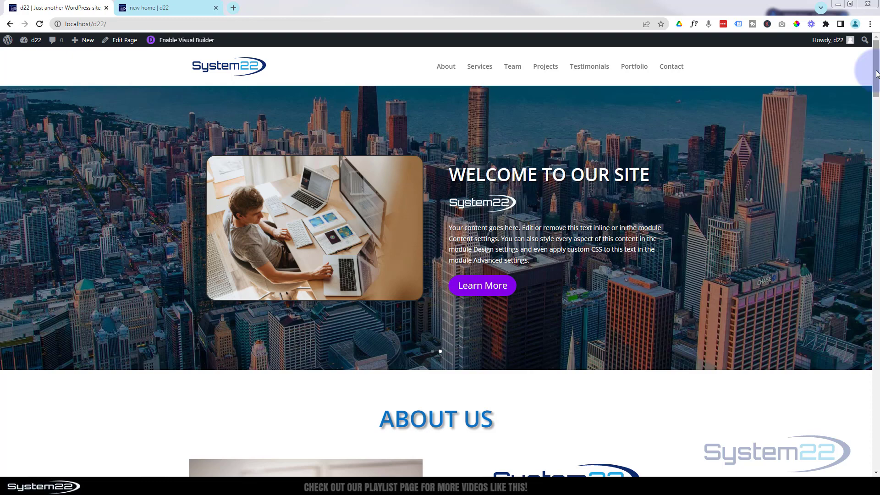
# Step: Review the finished one-page site down to its contact and services sections, and look through the new home page
pyautogui.moveTo(877, 74); pyautogui.dragTo(865, 413)
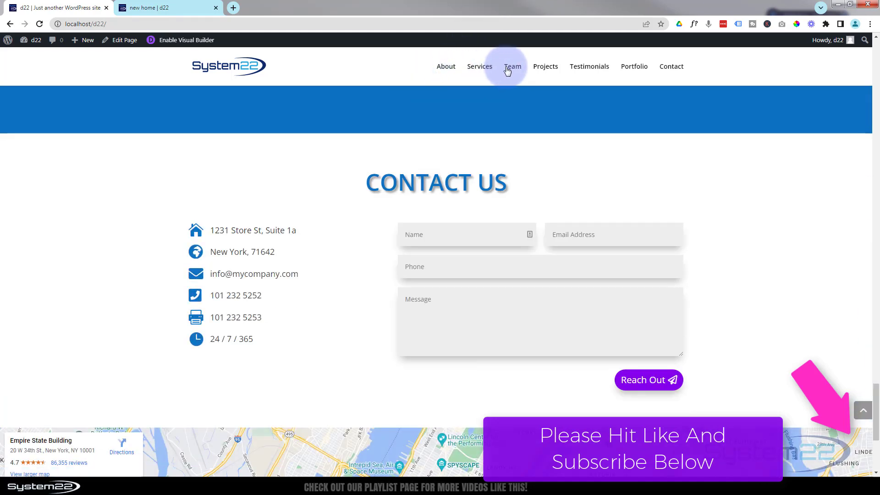
pyautogui.click(480, 66)
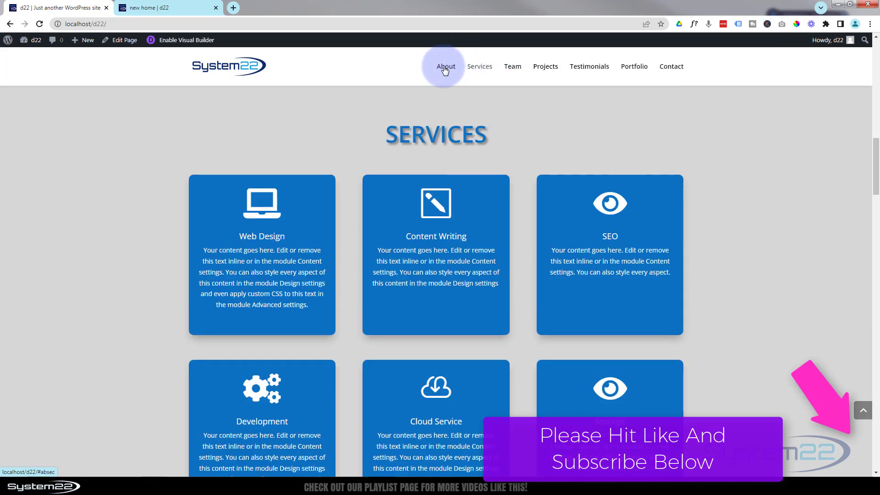
pyautogui.click(193, 7)
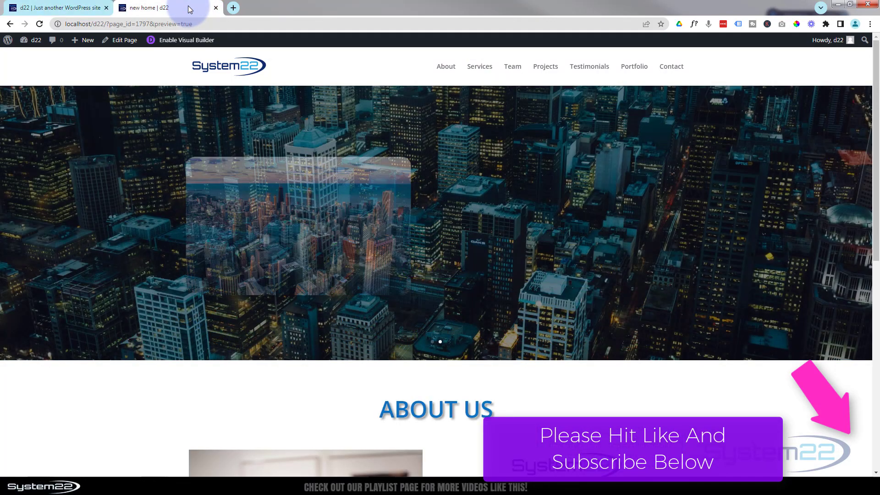
pyautogui.moveTo(874, 128); pyautogui.dragTo(873, 350)
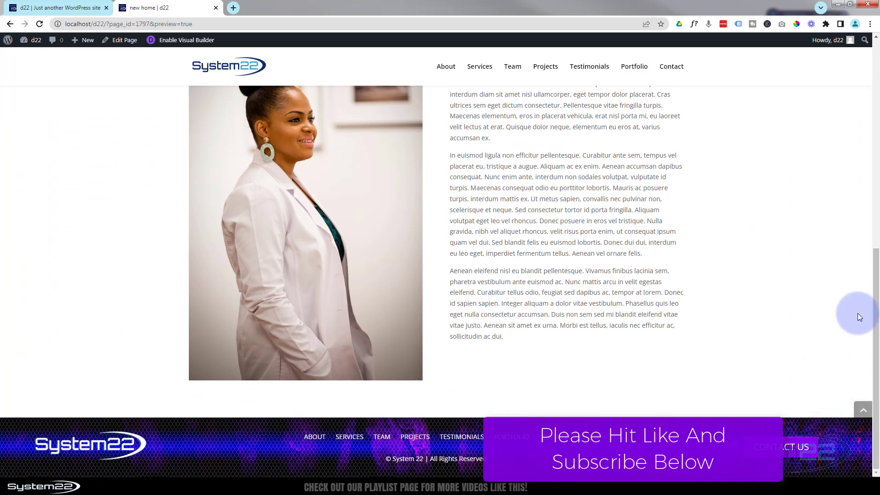
# Step: Enable the Visual Builder on the new home page and insert a regular section with a single-column row below About Us
pyautogui.click(185, 42)
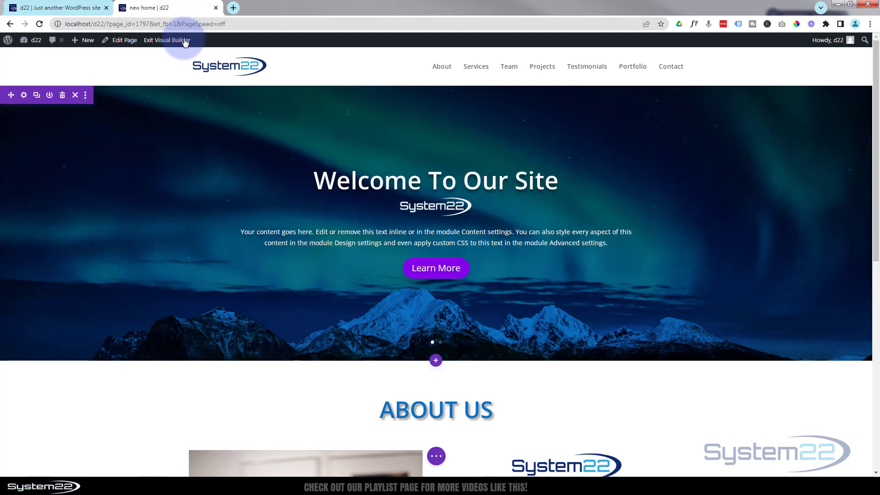
pyautogui.scroll(-8, 161, 102)
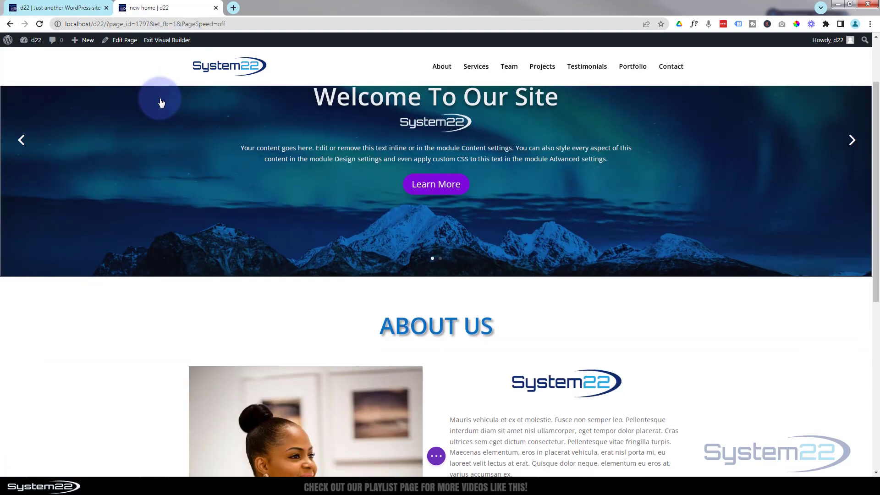
pyautogui.scroll(-2, 161, 102)
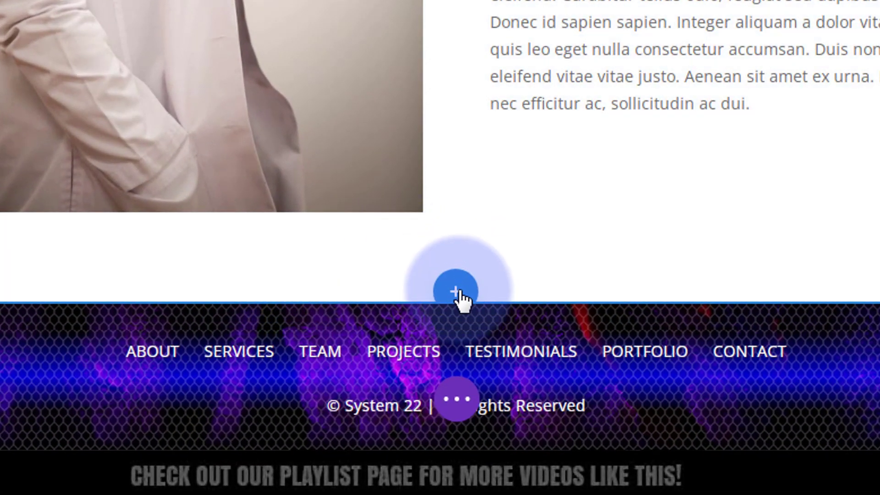
pyautogui.click(456, 288)
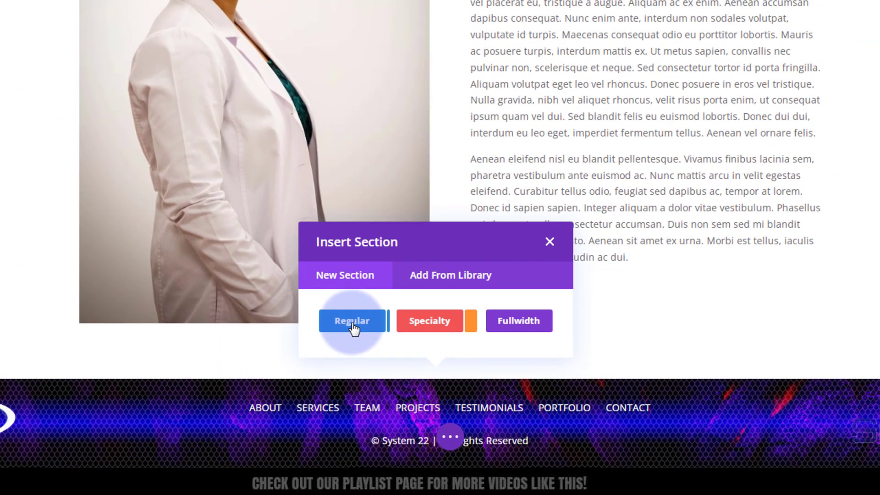
pyautogui.click(352, 323)
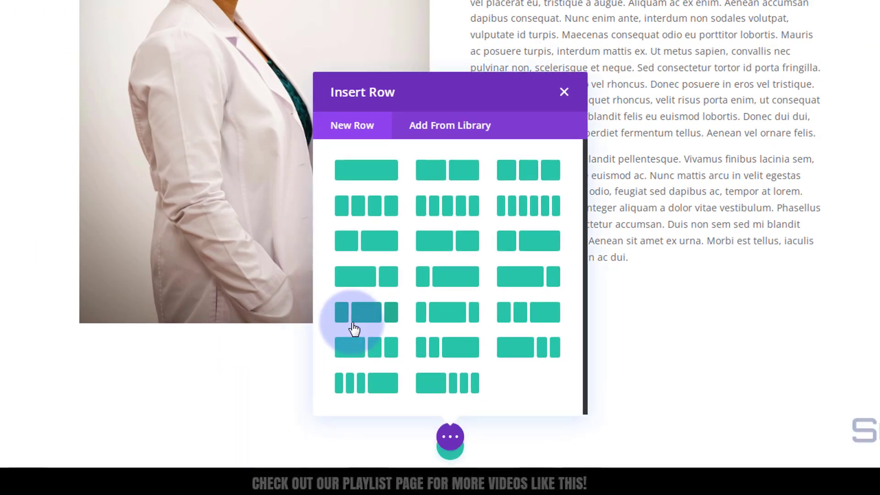
pyautogui.click(349, 171)
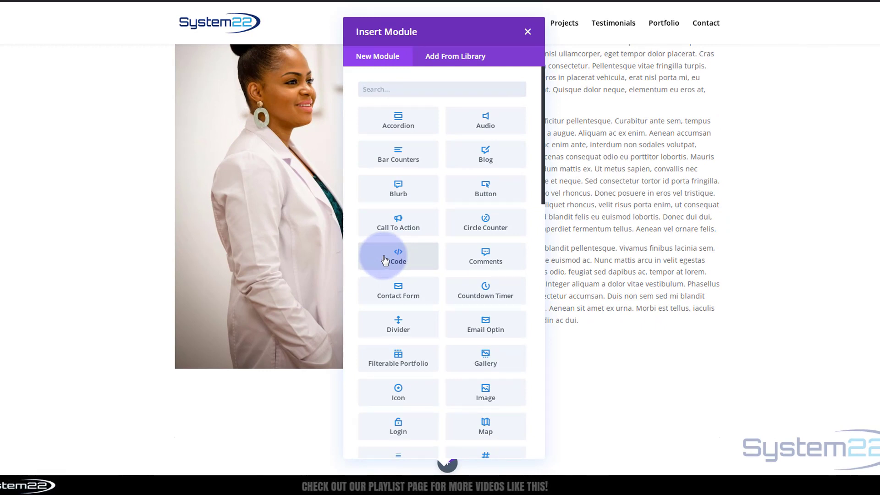
# Step: Insert the saved One Page Title text module from the library into the new row
pyautogui.click(455, 62)
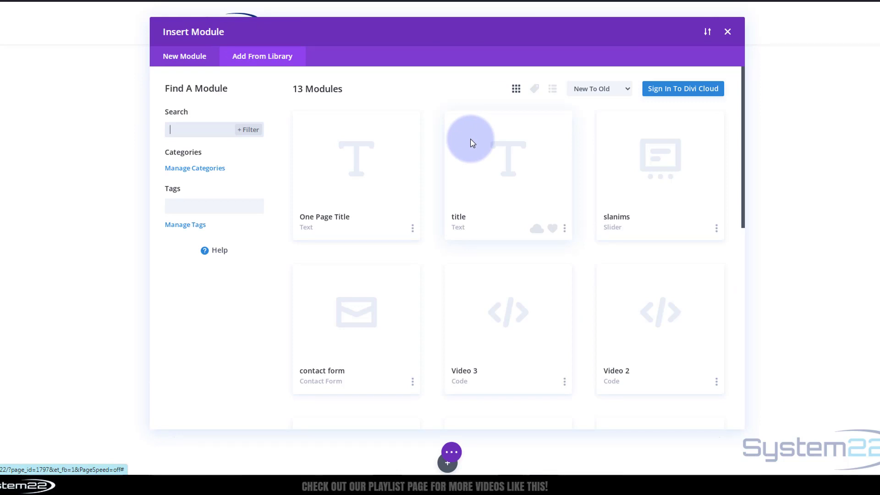
pyautogui.click(306, 231)
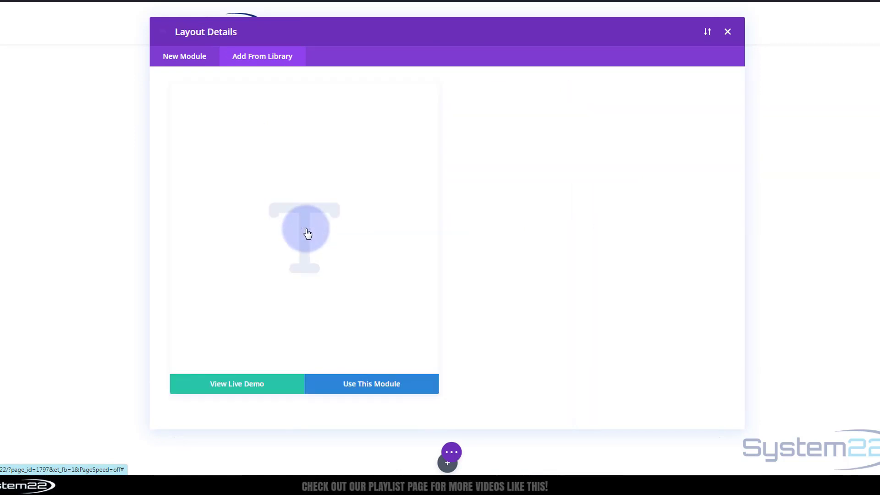
pyautogui.click(359, 391)
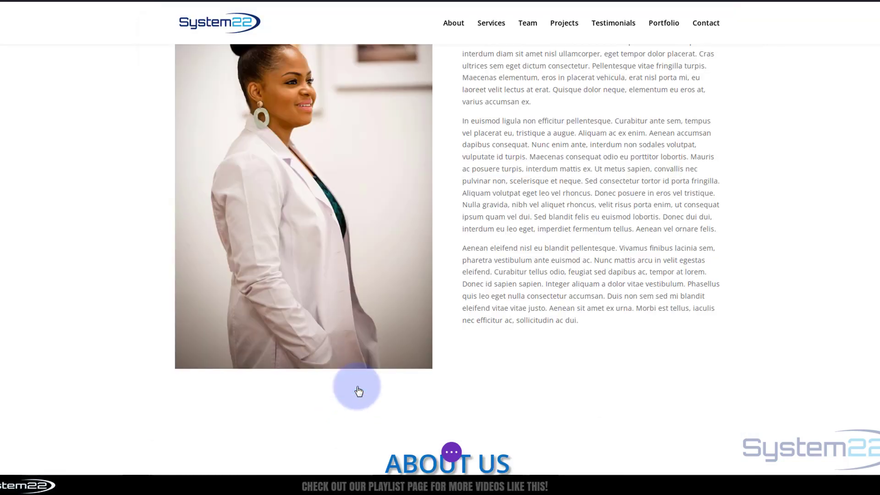
# Step: Change the inserted title's heading text to "Services" and save the module
pyautogui.scroll(-3, 353, 396)
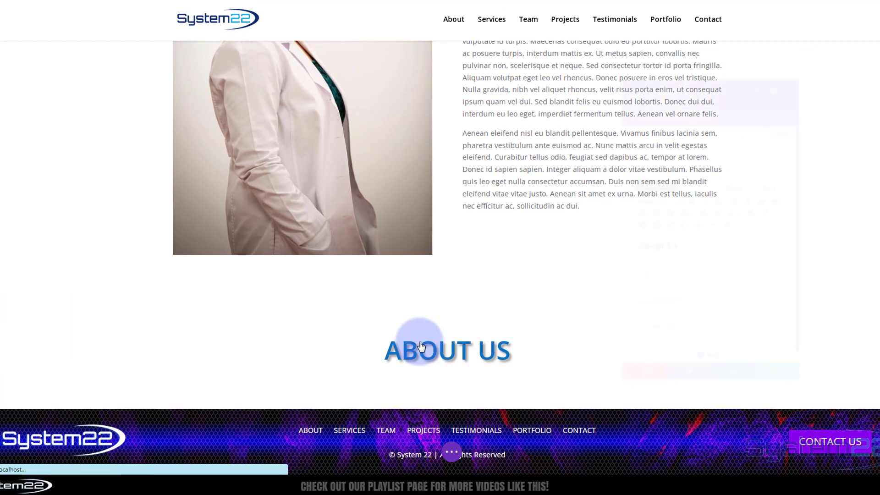
pyautogui.moveTo(679, 252); pyautogui.dragTo(628, 255)
pyautogui.write('Services')
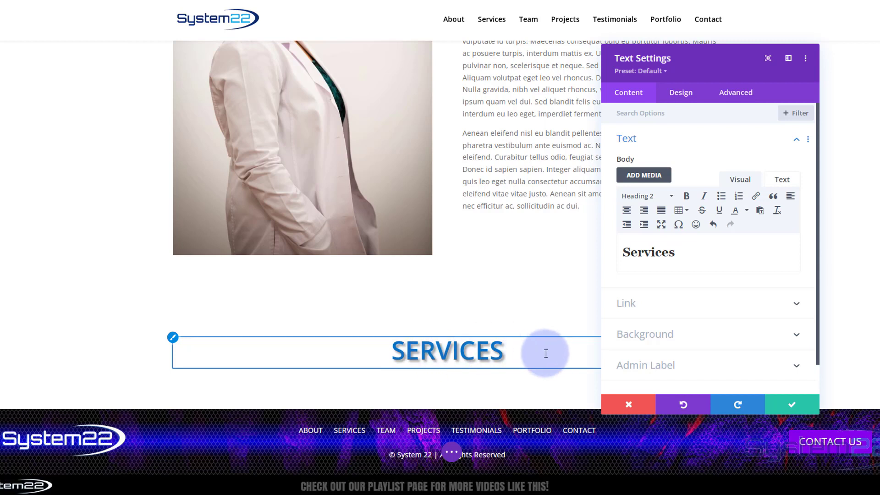
pyautogui.click(797, 405)
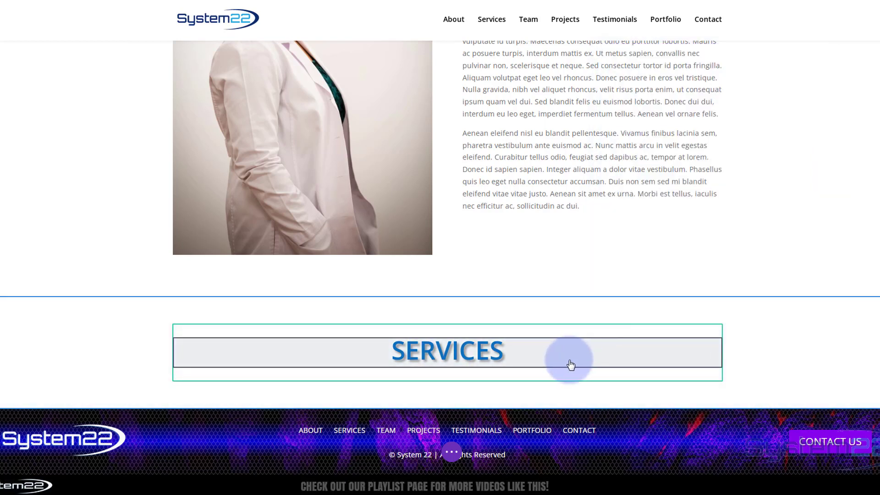
# Step: Add a three-column row beneath the Services heading and insert a Blurb module in its first column
pyautogui.moveTo(434, 381)
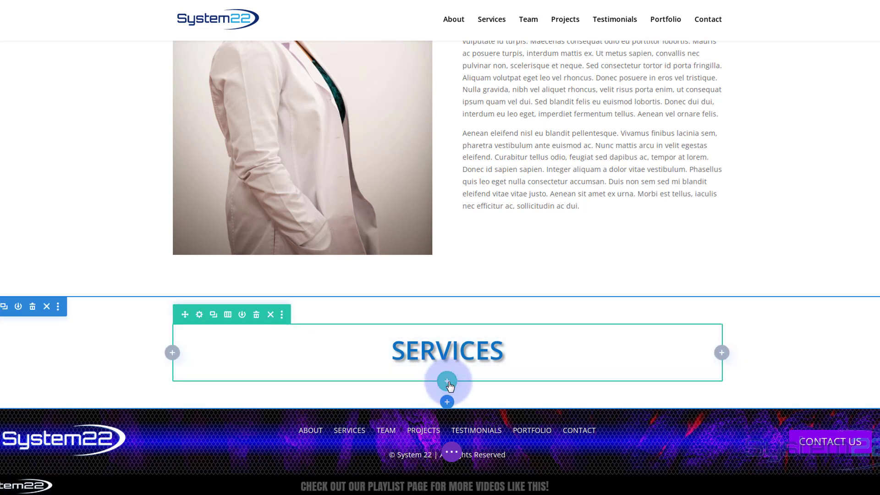
pyautogui.click(448, 381)
pyautogui.click(508, 191)
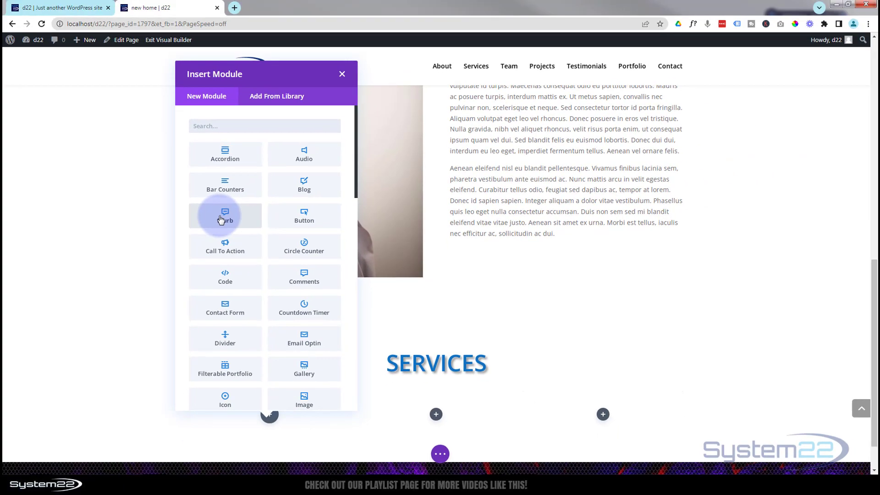
pyautogui.click(221, 220)
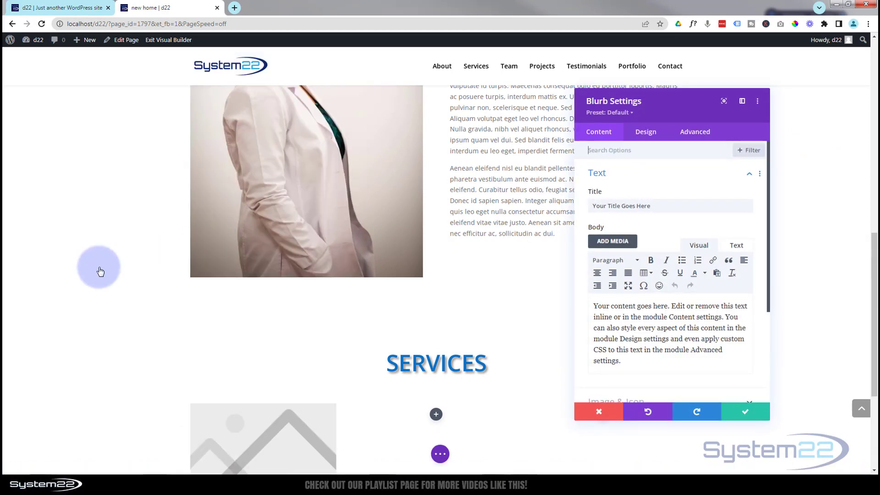
# Step: Set the new blurb's title to "Web design", keeping the placeholder body text
pyautogui.scroll(-4, 101, 271)
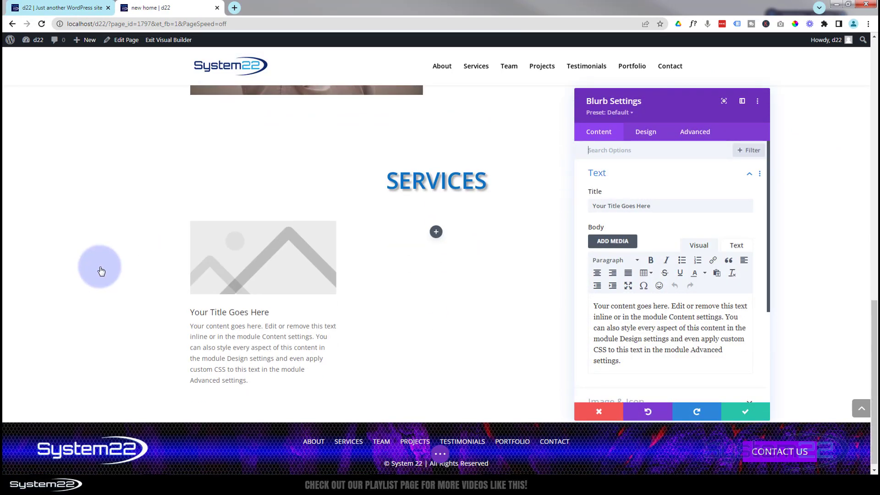
pyautogui.moveTo(666, 111); pyautogui.dragTo(455, 110)
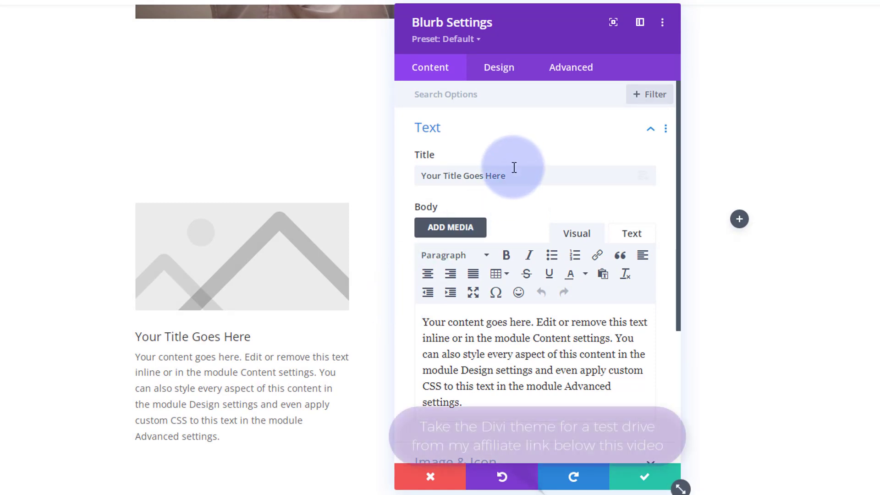
pyautogui.moveTo(515, 170); pyautogui.dragTo(417, 177)
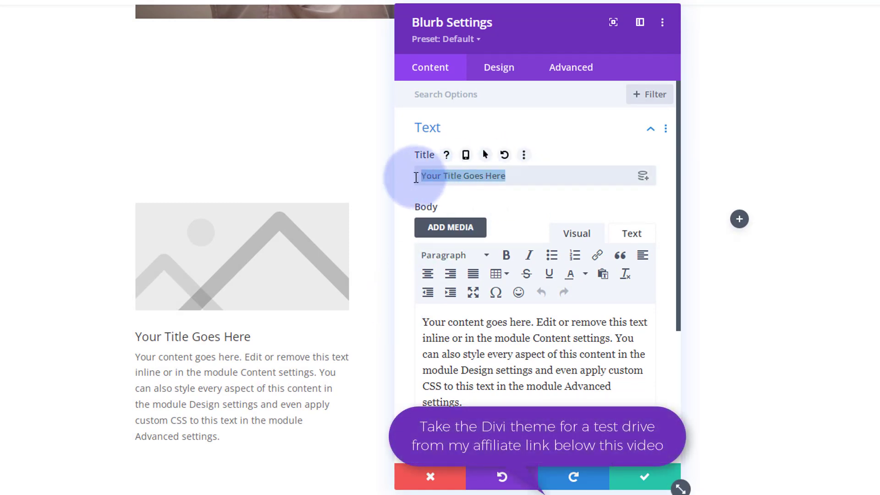
pyautogui.write('Web design')
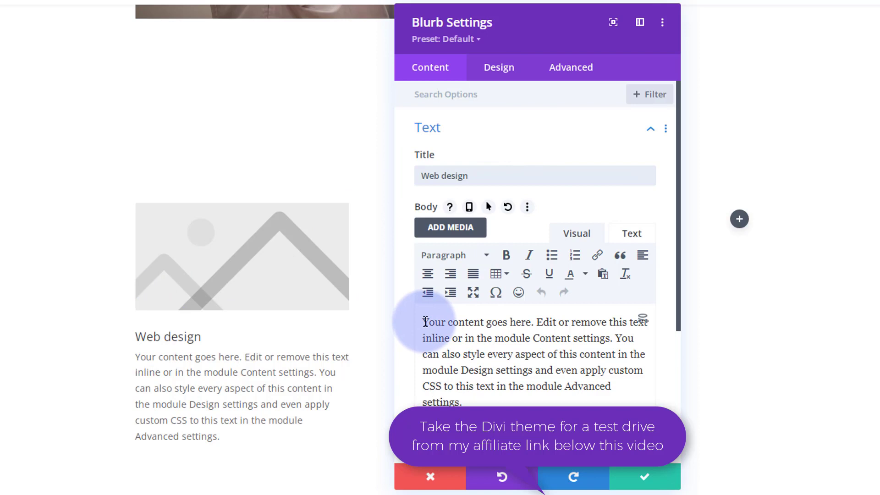
pyautogui.click(471, 402)
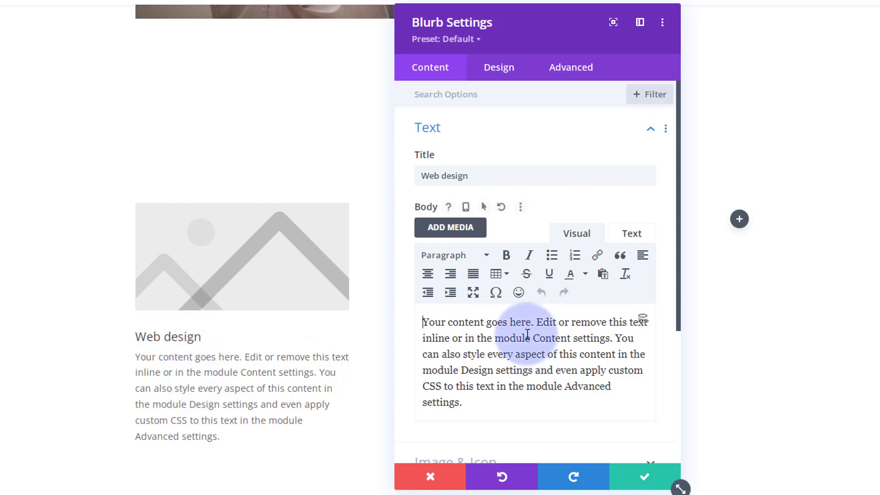
# Step: Replace the blurb's image with an icon, searching for "computer" and choosing the solid laptop icon
pyautogui.scroll(-5, 532, 322)
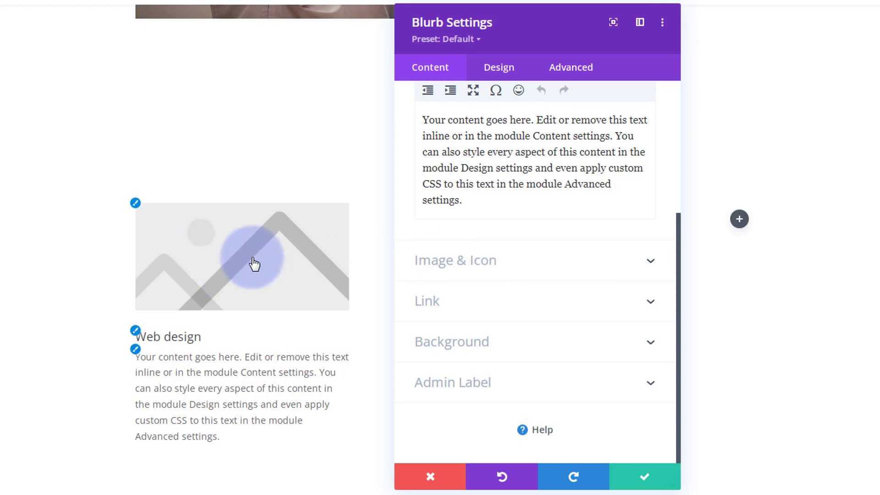
pyautogui.click(472, 259)
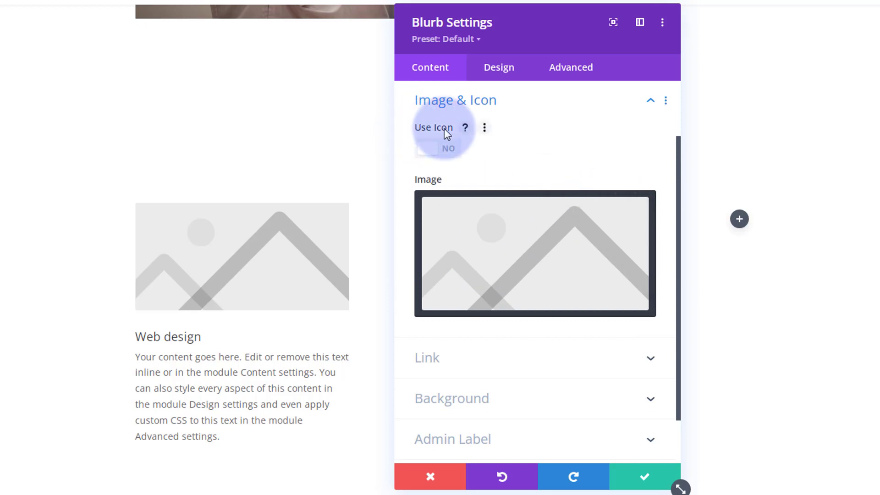
pyautogui.click(449, 157)
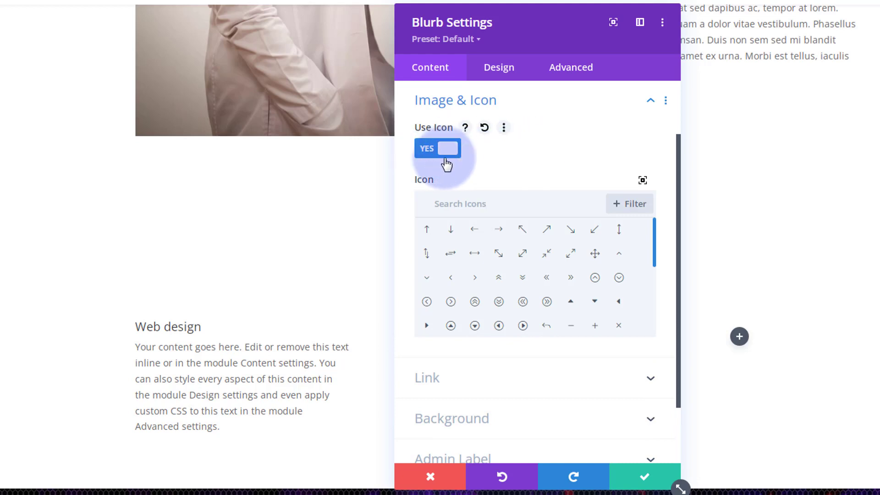
pyautogui.click(514, 210)
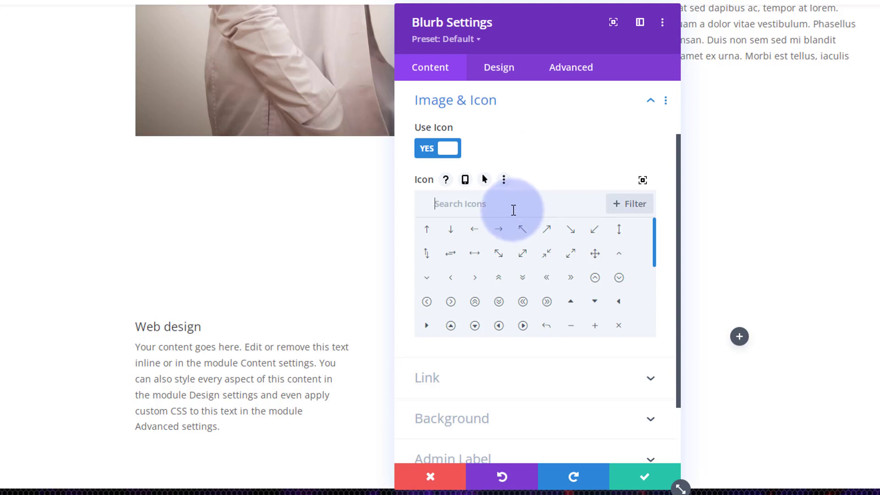
pyautogui.write('computer')
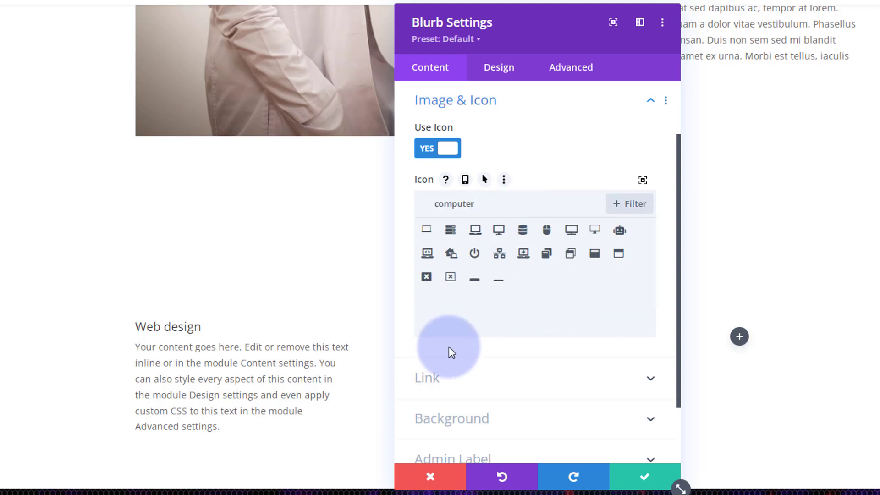
pyautogui.click(475, 234)
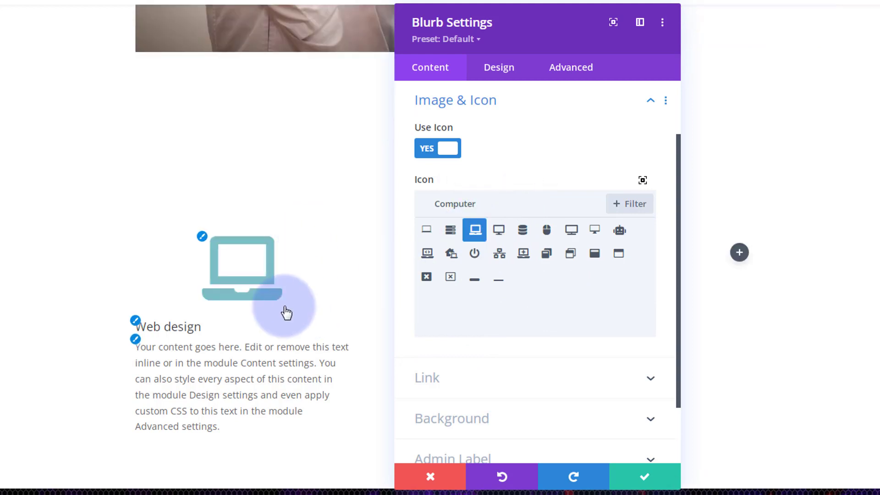
# Step: Open the blurb's link settings and examine the title link and module link URL options
pyautogui.scroll(-2, 586, 338)
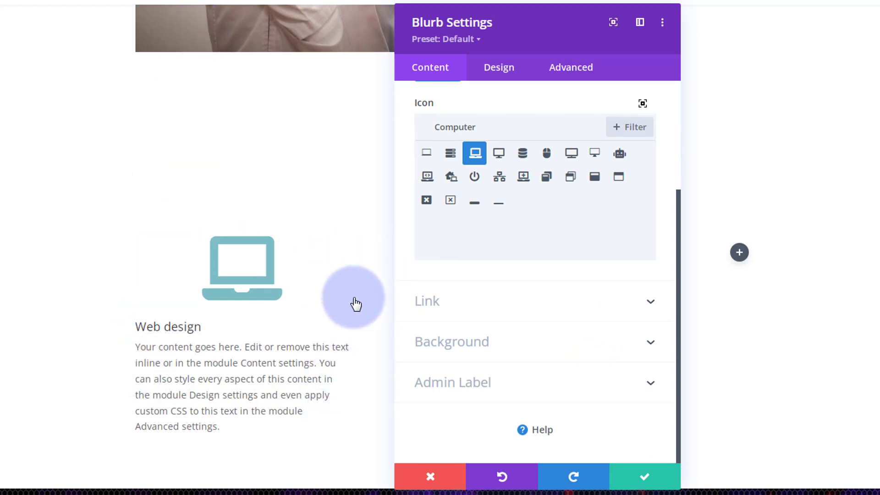
pyautogui.click(526, 311)
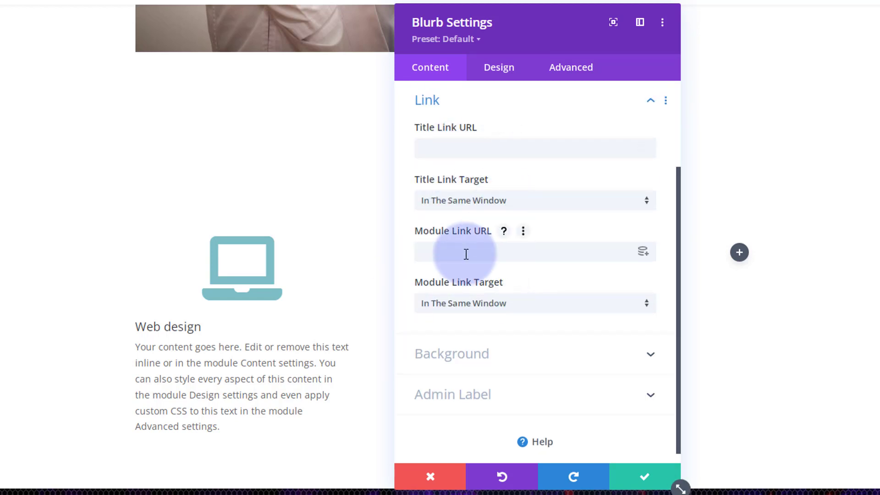
pyautogui.click(442, 254)
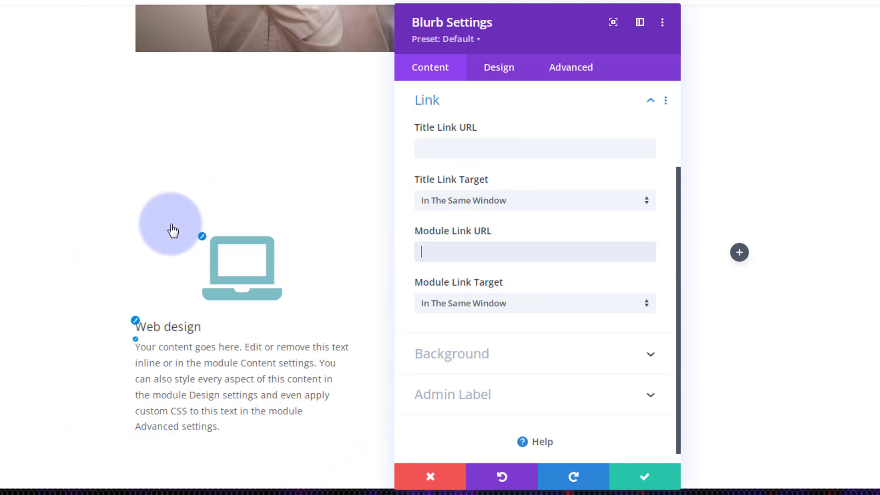
pyautogui.click(444, 143)
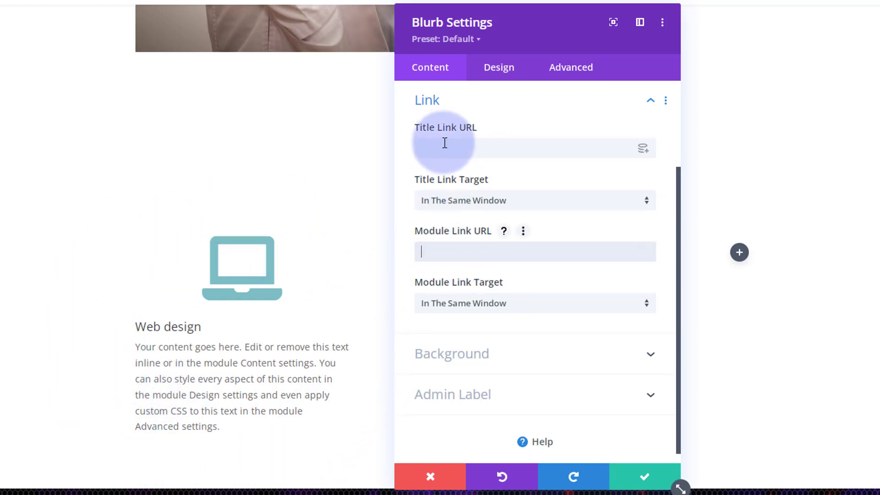
pyautogui.click(168, 329)
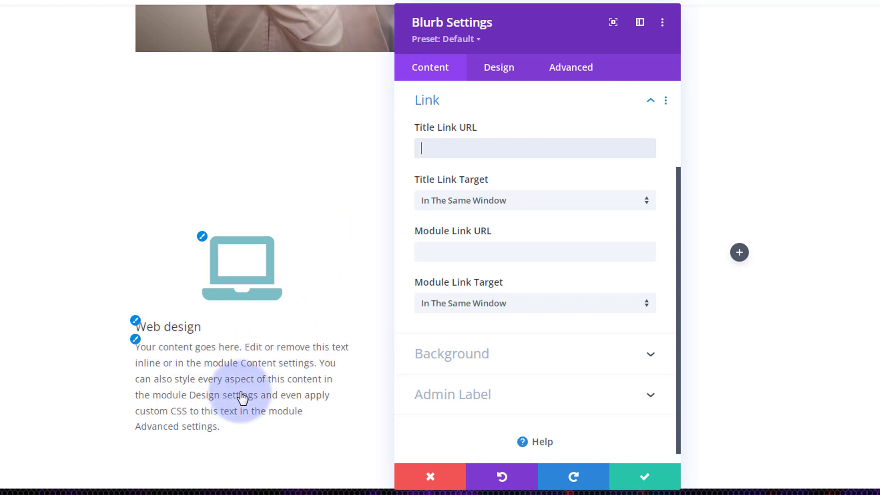
# Step: Give the Web design blurb a blue background color from the saved swatches
pyautogui.click(537, 355)
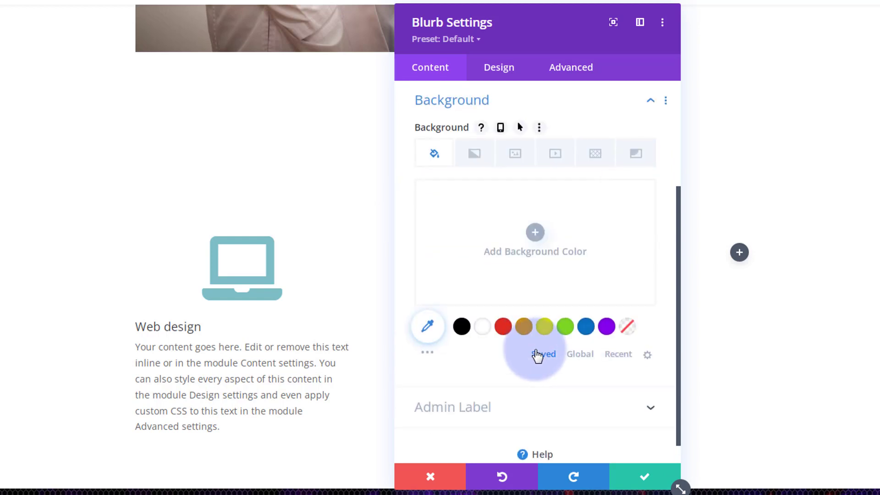
pyautogui.click(587, 329)
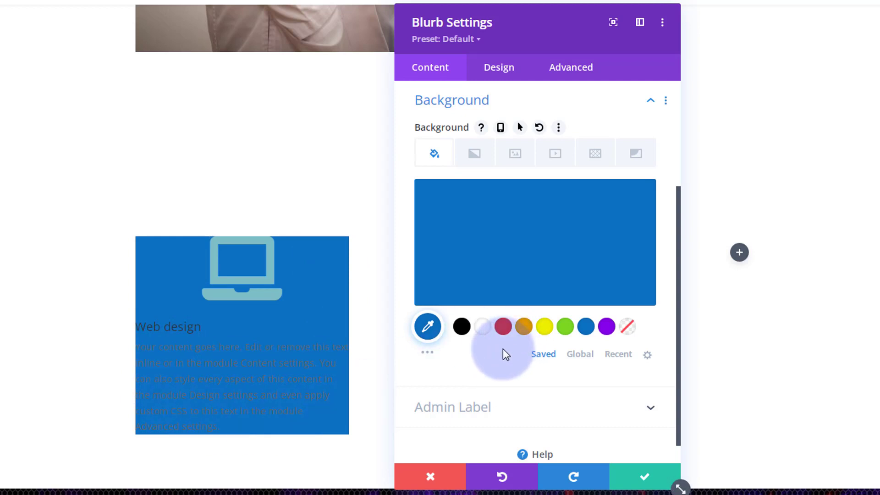
pyautogui.scroll(-1, 503, 348)
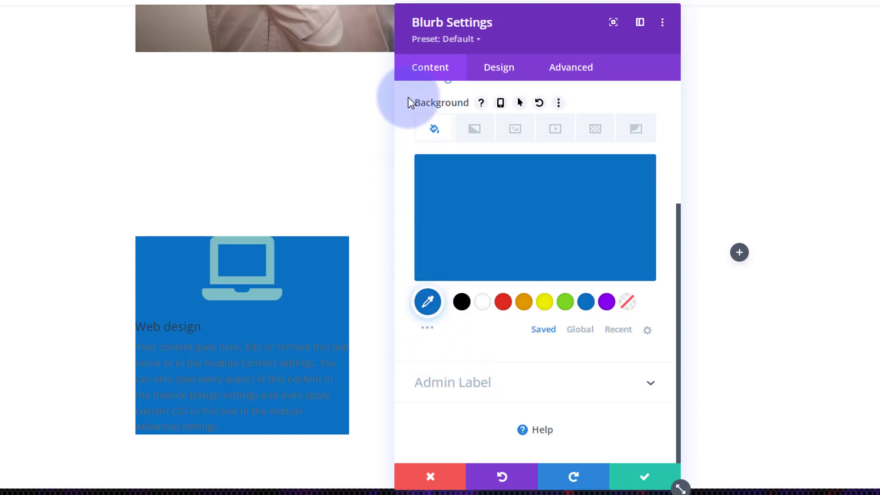
# Step: Enable hover options for the blurb's background, set the hover color to purple, and return to the desktop state
pyautogui.scroll(5, 403, 260)
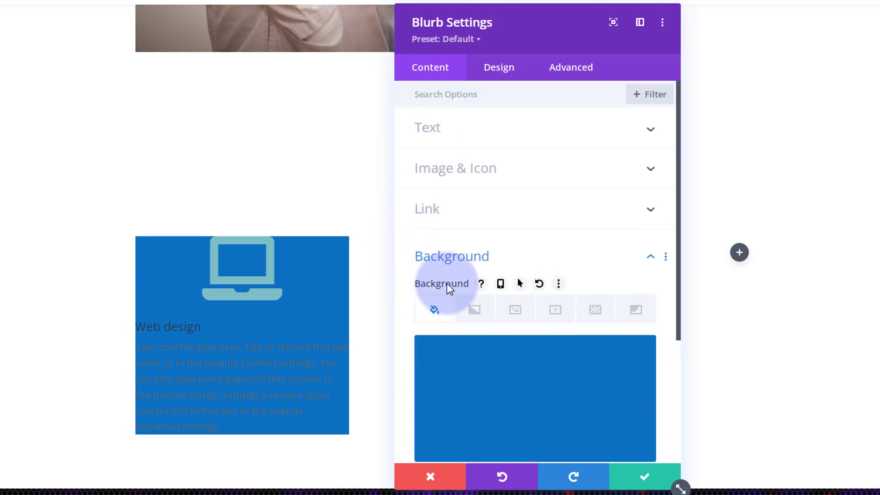
pyautogui.moveTo(450, 282)
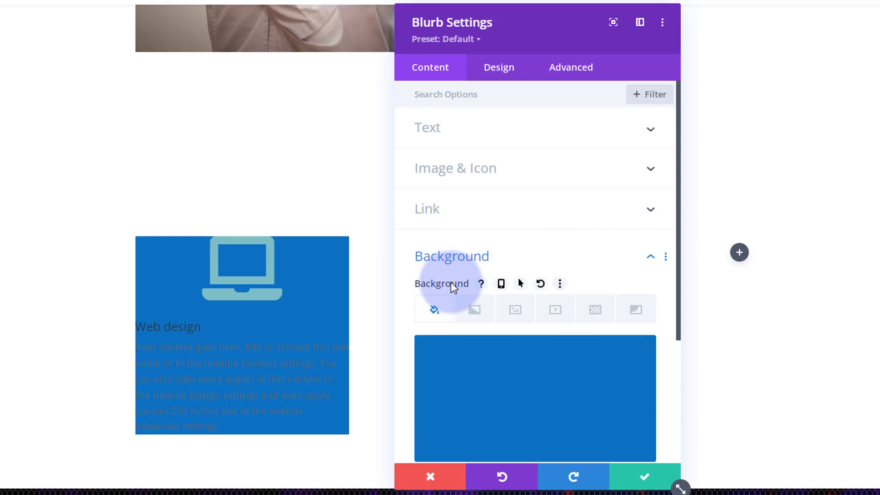
pyautogui.click(521, 285)
pyautogui.scroll(-3, 556, 245)
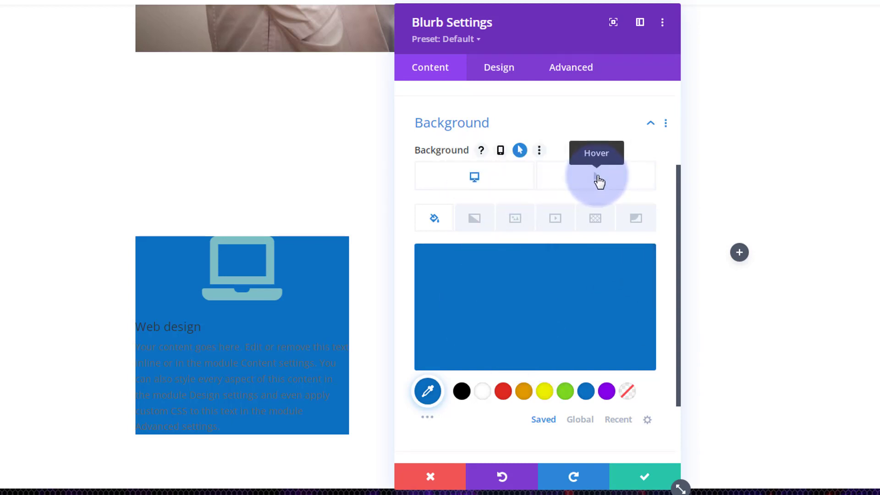
pyautogui.click(599, 182)
pyautogui.click(609, 394)
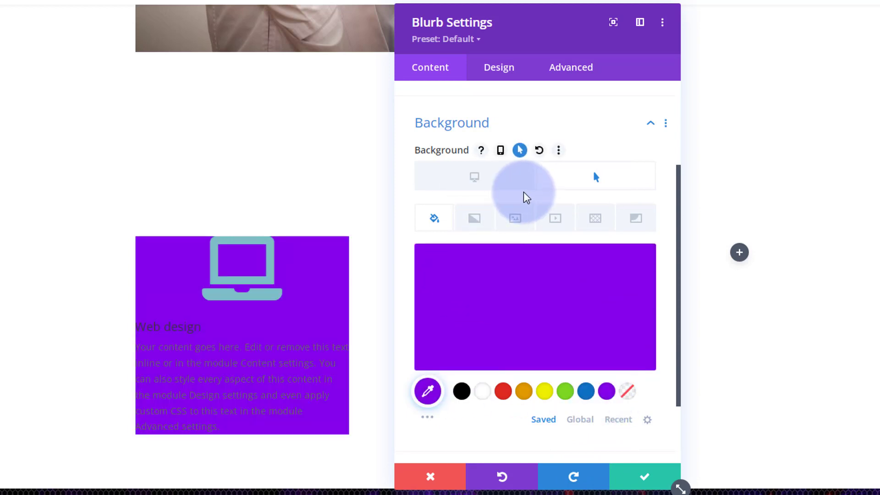
pyautogui.click(473, 178)
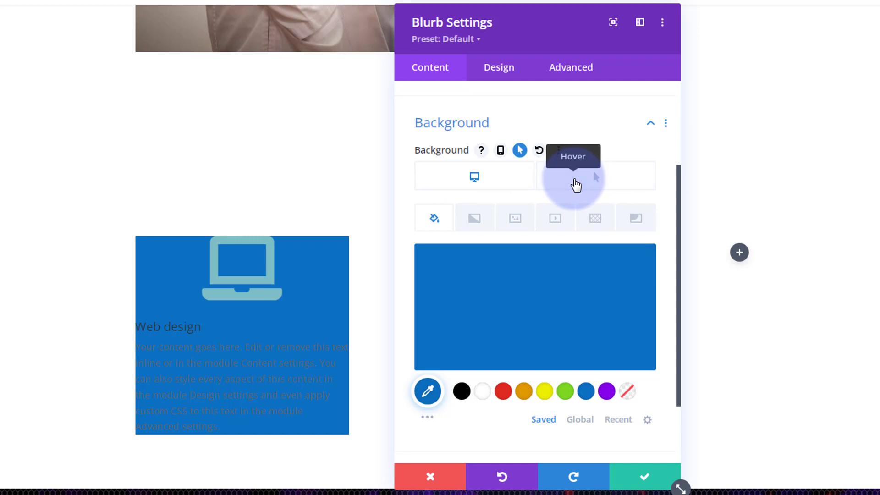
# Step: Examine the blurb's transition options for duration, delay and speed curve, leaving them at their defaults
pyautogui.click(589, 71)
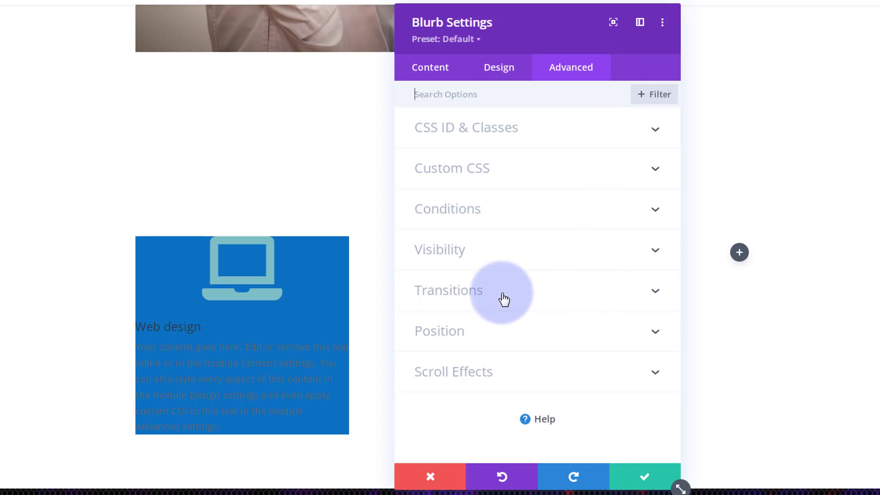
pyautogui.click(541, 298)
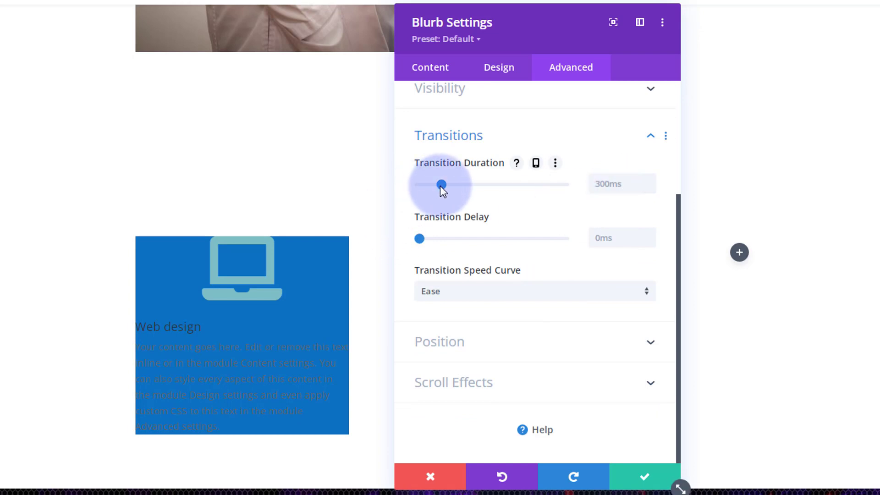
pyautogui.rightClick(500, 185)
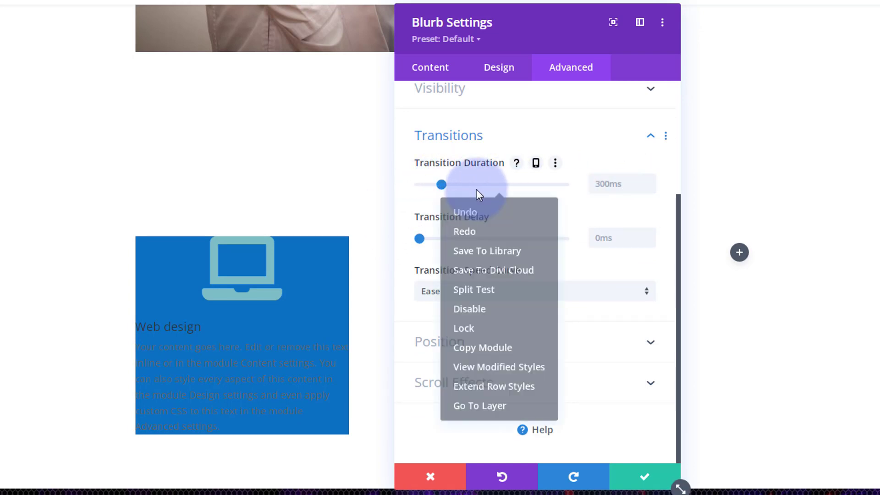
pyautogui.click(423, 187)
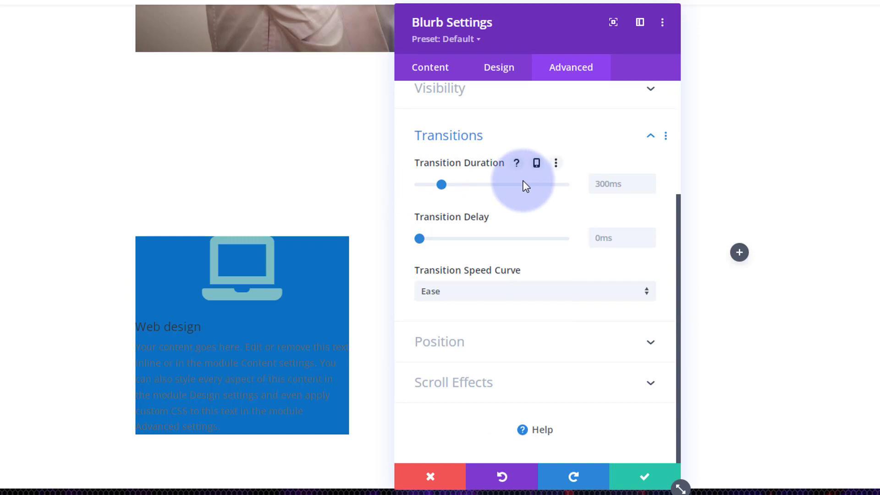
pyautogui.click(594, 183)
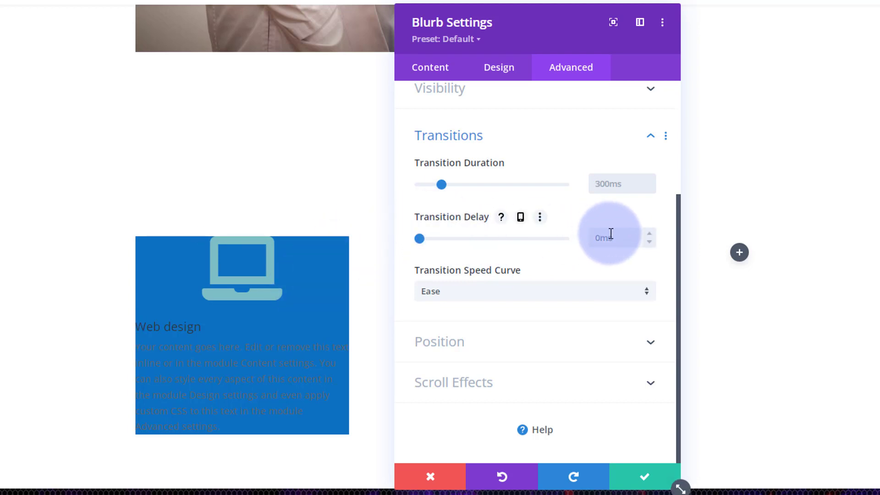
pyautogui.click(558, 295)
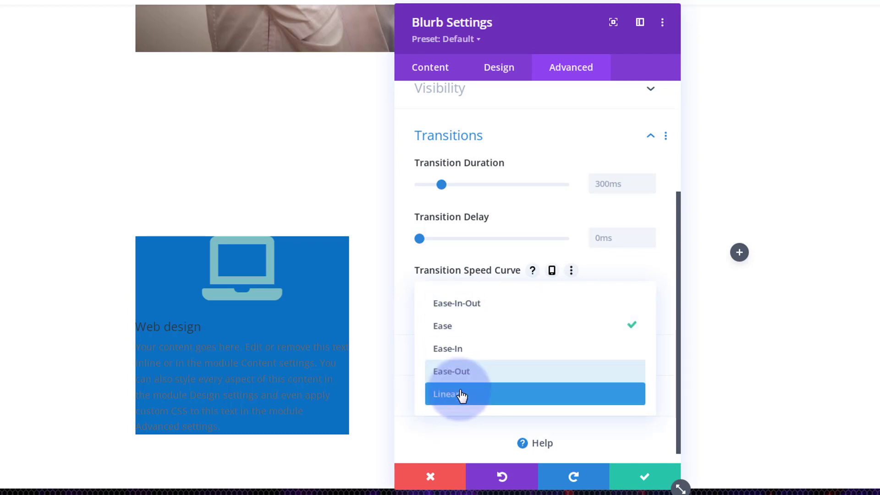
pyautogui.click(426, 260)
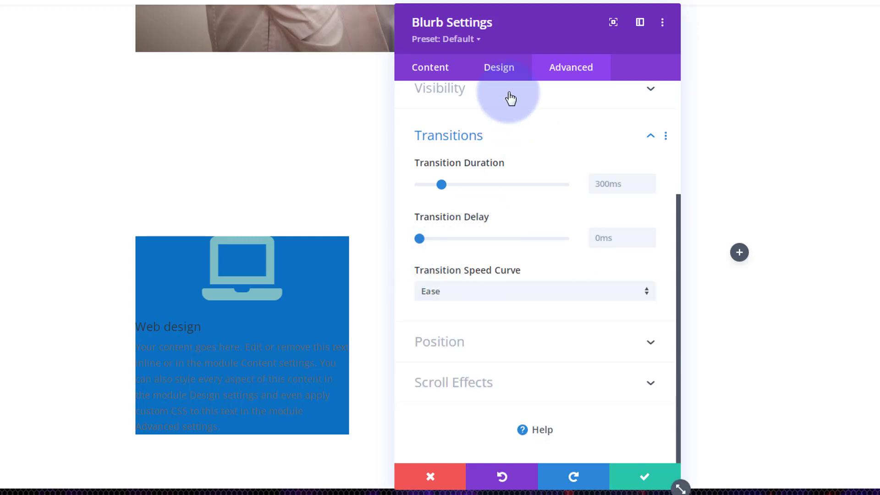
pyautogui.click(424, 72)
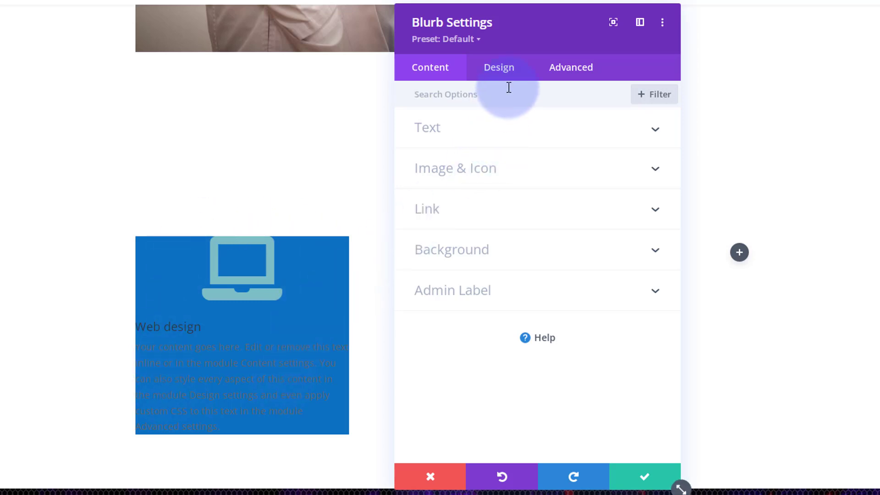
# Step: Set the blurb's icon color to white (#ffffff) in its image and icon design settings
pyautogui.click(502, 69)
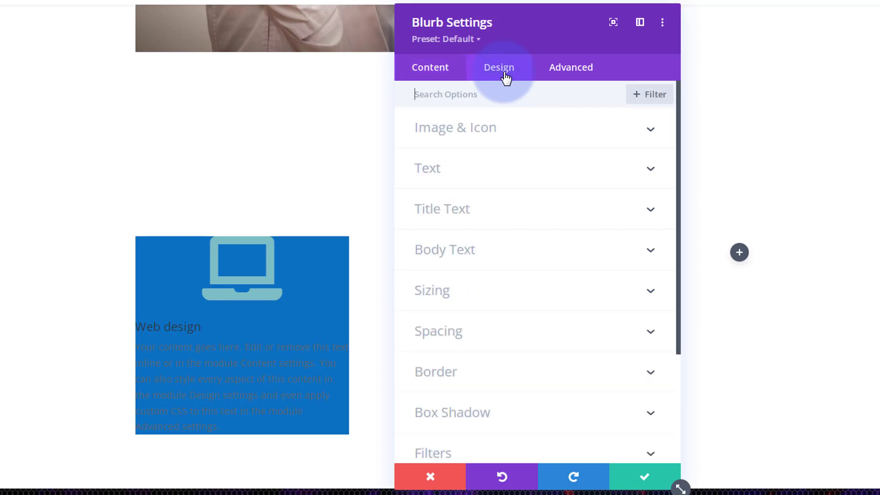
pyautogui.click(561, 140)
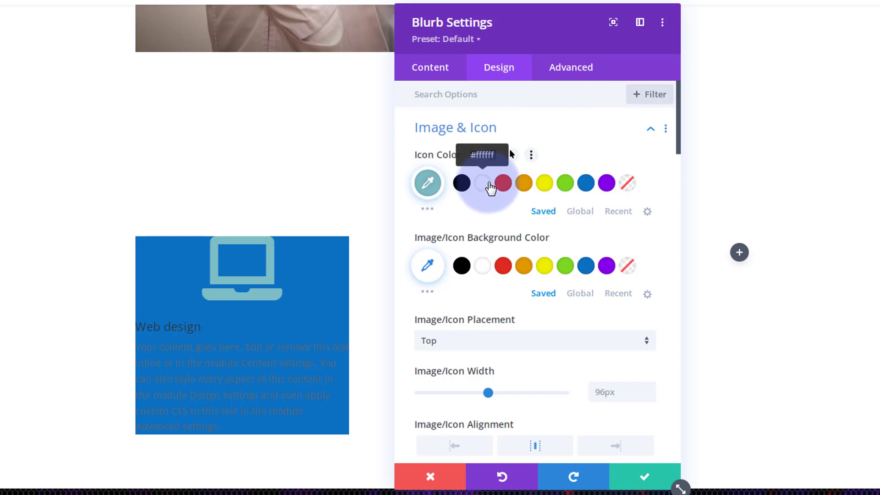
pyautogui.click(489, 184)
# Step: Reduce the blurb's image/icon width to 65px
pyautogui.scroll(-3, 488, 231)
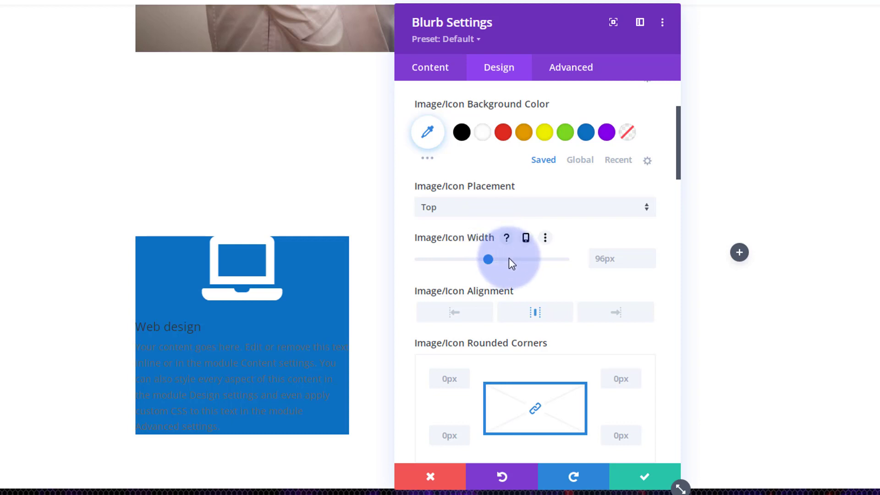
pyautogui.moveTo(487, 259); pyautogui.dragTo(459, 259)
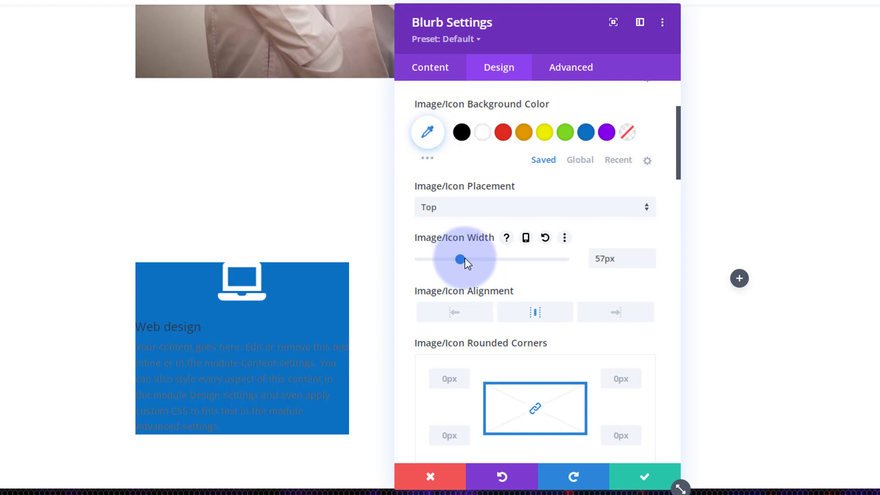
pyautogui.click(655, 259)
pyautogui.press('Up')
pyautogui.press('Up')
pyautogui.press('Up')
pyautogui.press('Up')
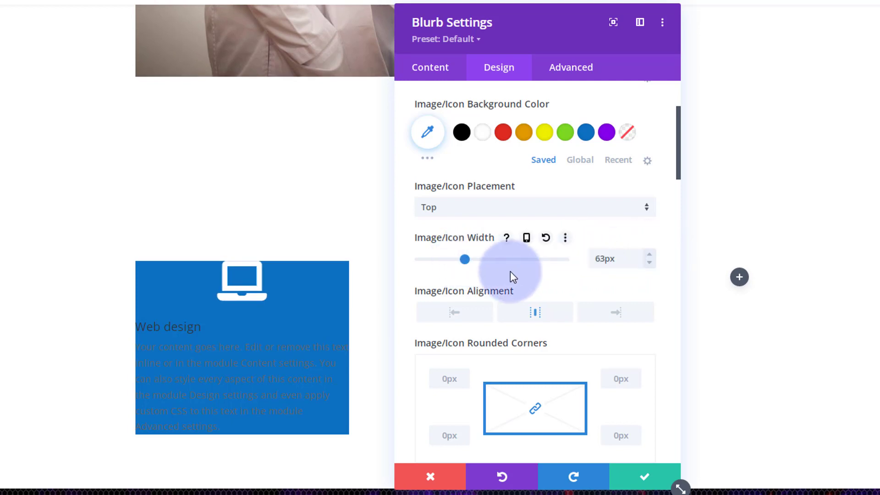
pyautogui.click(648, 254)
pyautogui.press('Up')
pyautogui.click(648, 254)
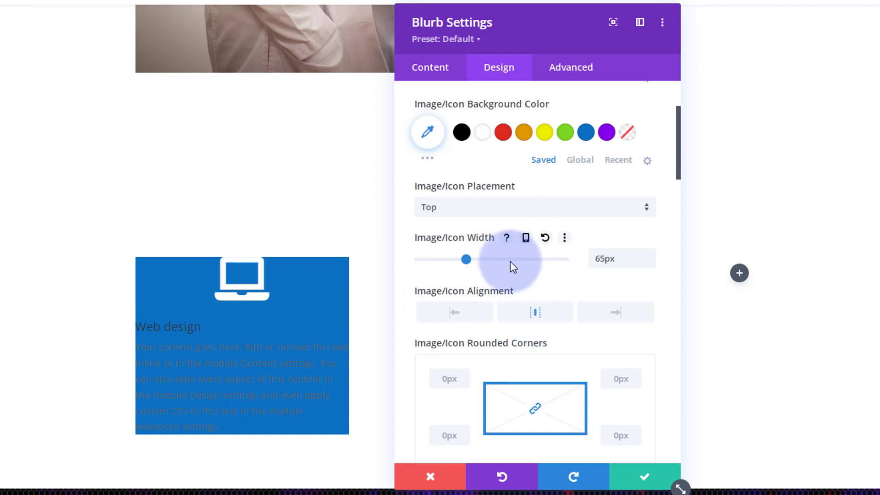
# Step: Look through the image and icon design options, from color and border styles to margin, padding, filters and blend mode
pyautogui.scroll(-6, 510, 262)
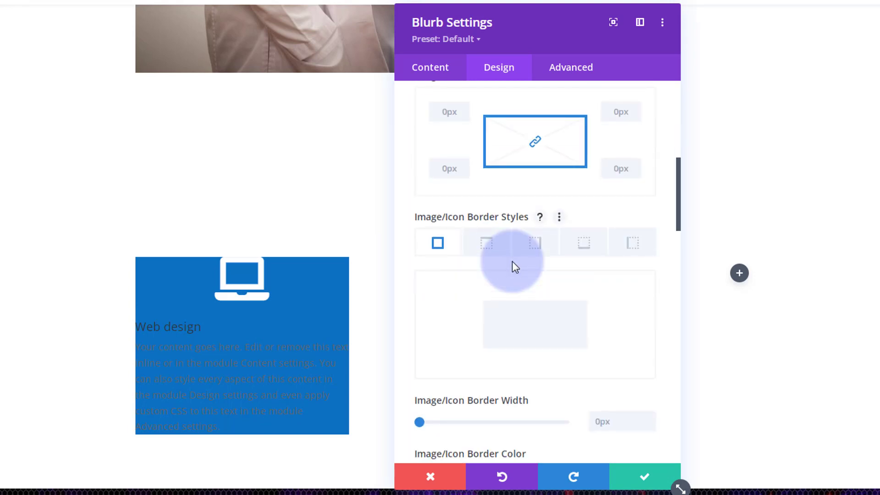
pyautogui.scroll(7, 513, 262)
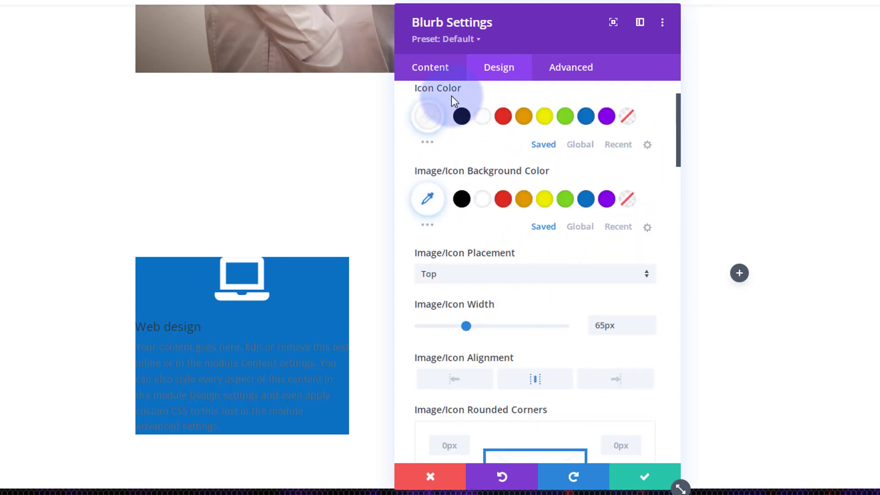
pyautogui.scroll(1, 459, 183)
pyautogui.scroll(3, 461, 189)
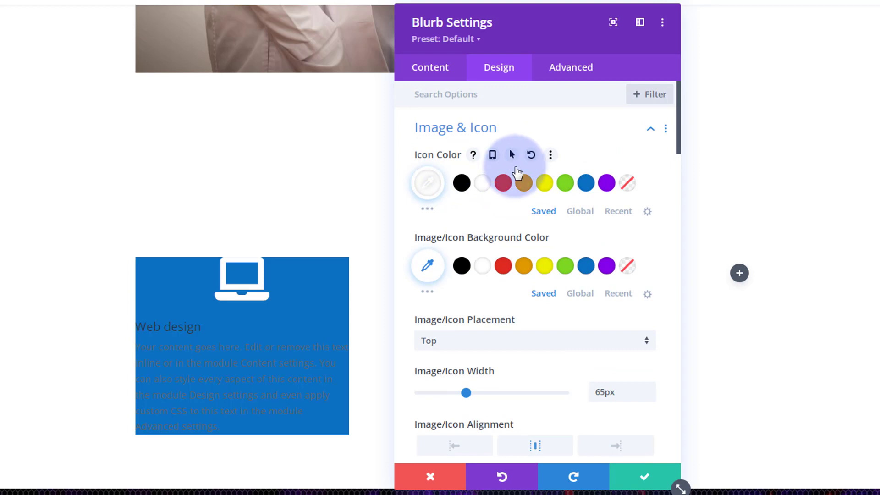
pyautogui.scroll(-10, 535, 263)
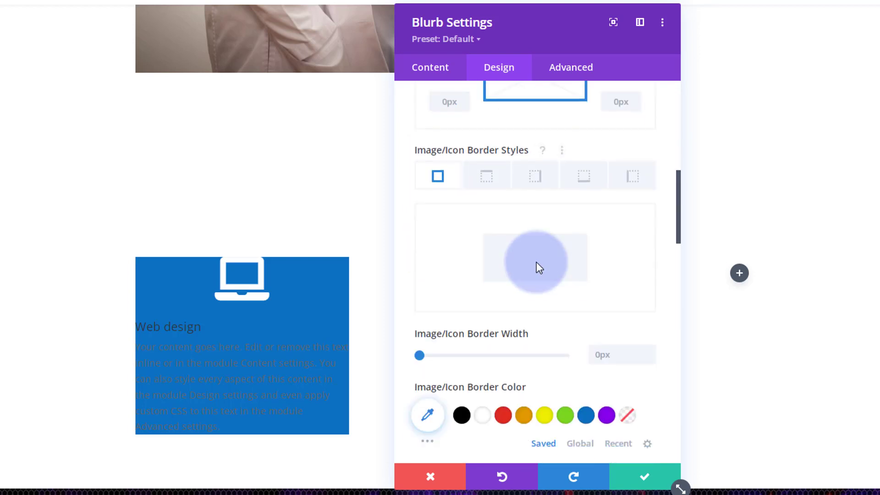
pyautogui.scroll(-5, 536, 262)
pyautogui.scroll(-5, 536, 262)
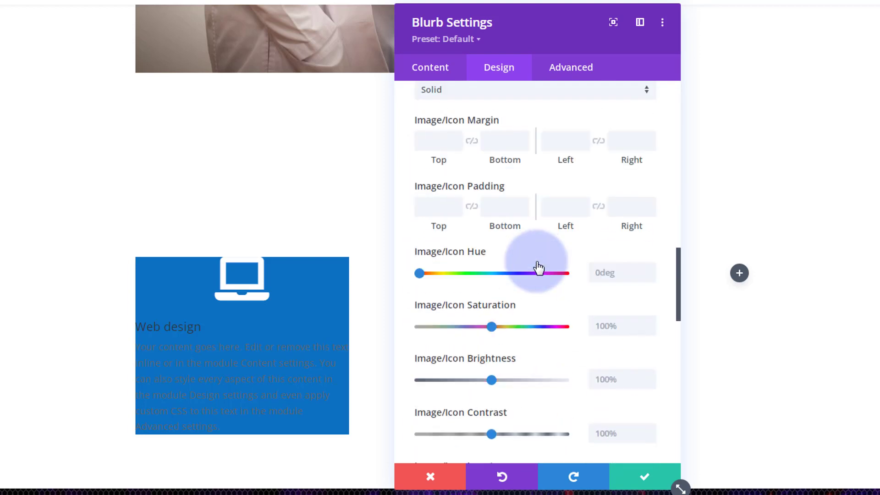
pyautogui.scroll(-10, 537, 264)
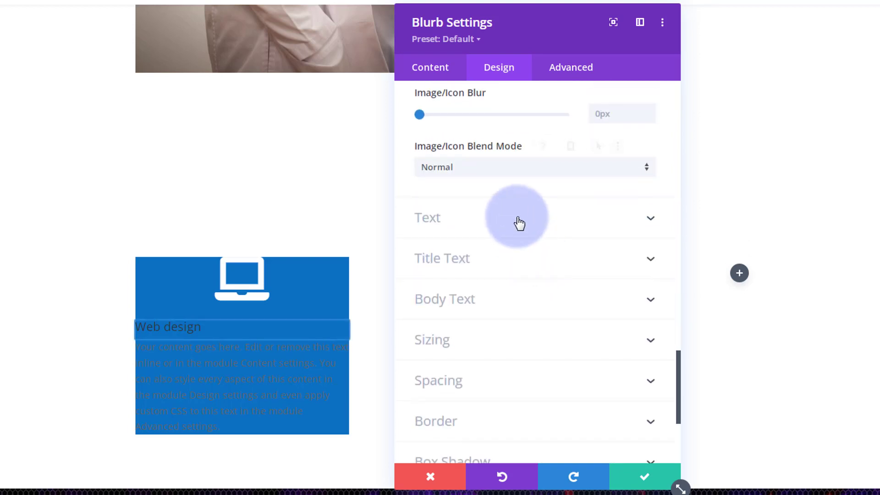
# Step: Center the blurb's text and set its text color to Light
pyautogui.click(520, 225)
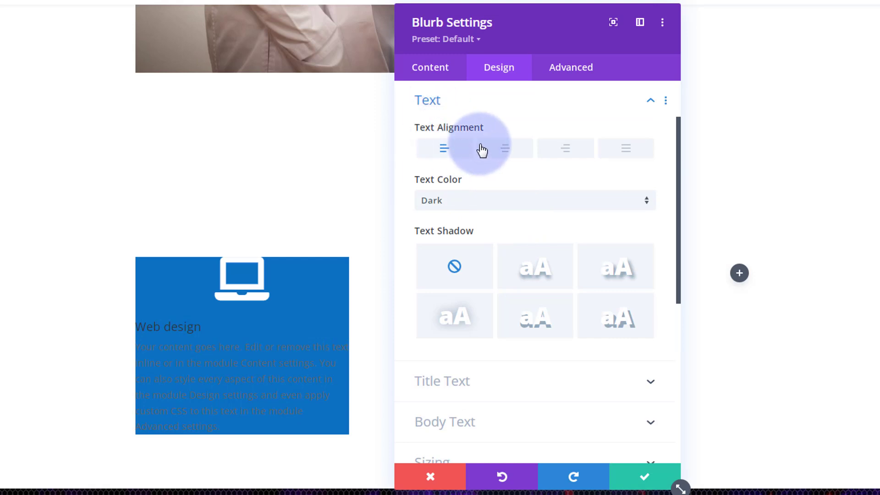
pyautogui.click(505, 155)
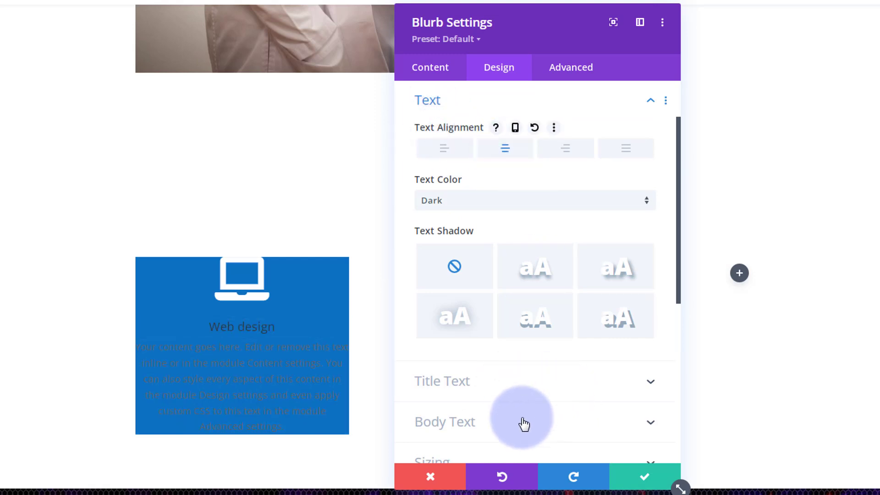
pyautogui.click(499, 204)
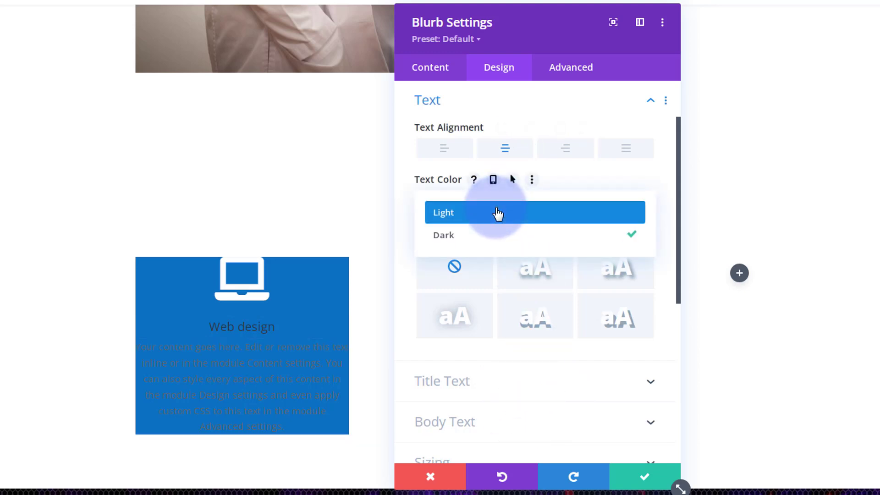
pyautogui.click(498, 214)
pyautogui.scroll(-3, 497, 210)
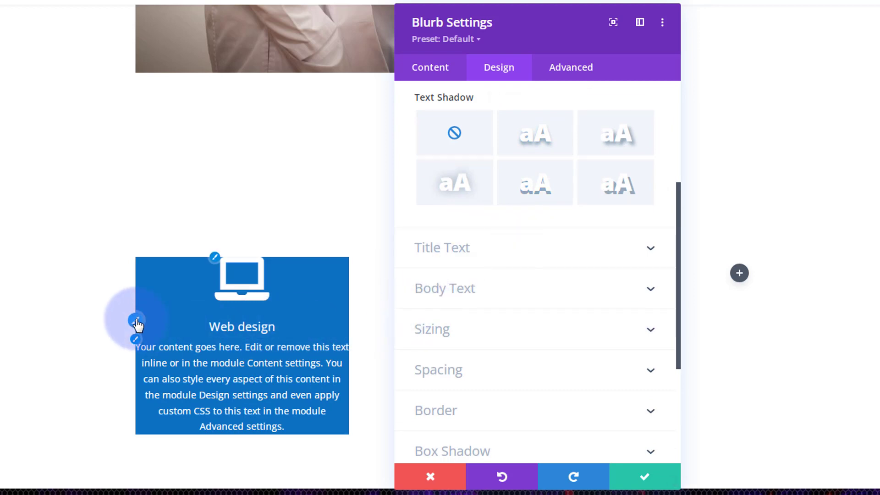
# Step: Set the blurb title's font weight to Semi Bold
pyautogui.click(137, 322)
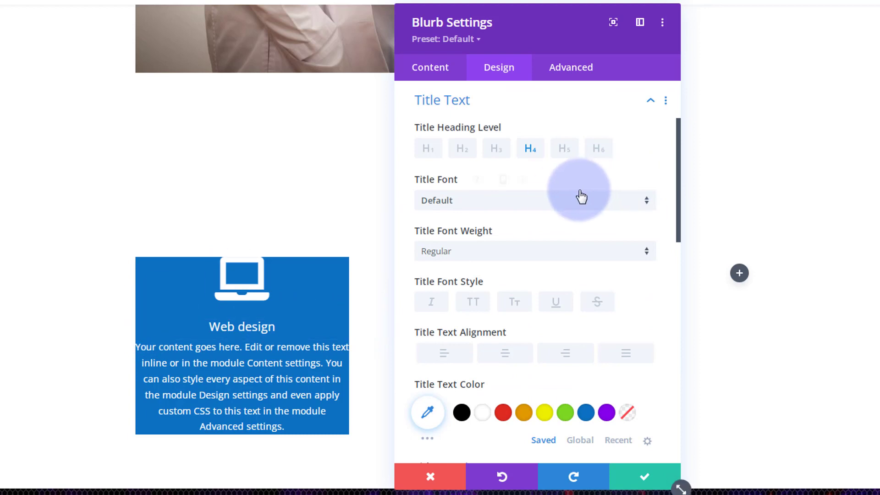
pyautogui.scroll(-3, 569, 201)
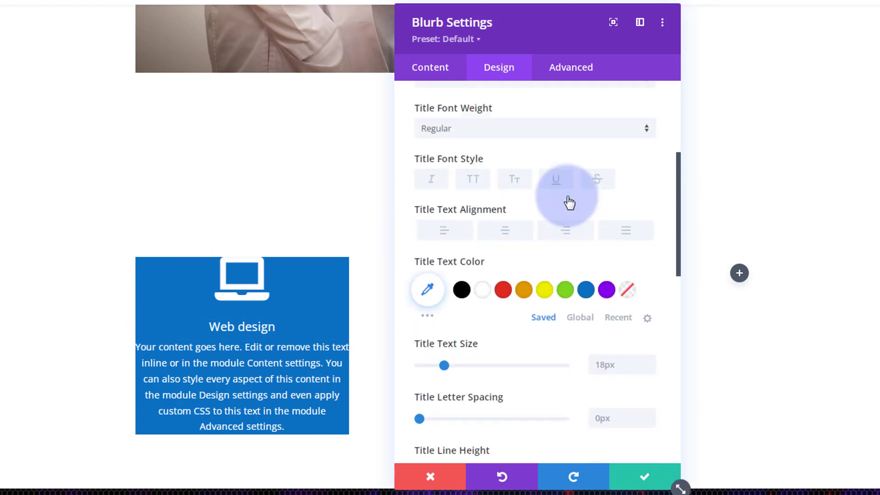
pyautogui.click(517, 125)
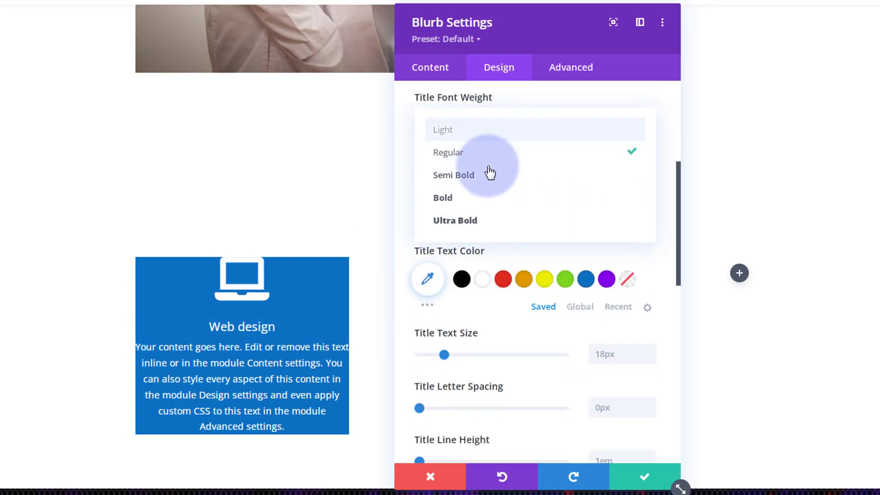
pyautogui.click(488, 180)
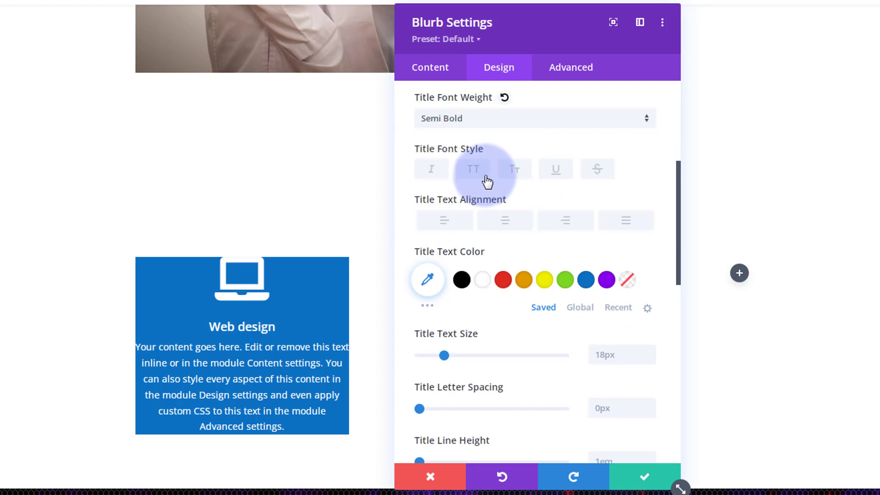
# Step: Try the first text shadow preset on the blurb title and reset it to no shadow
pyautogui.scroll(-5, 502, 317)
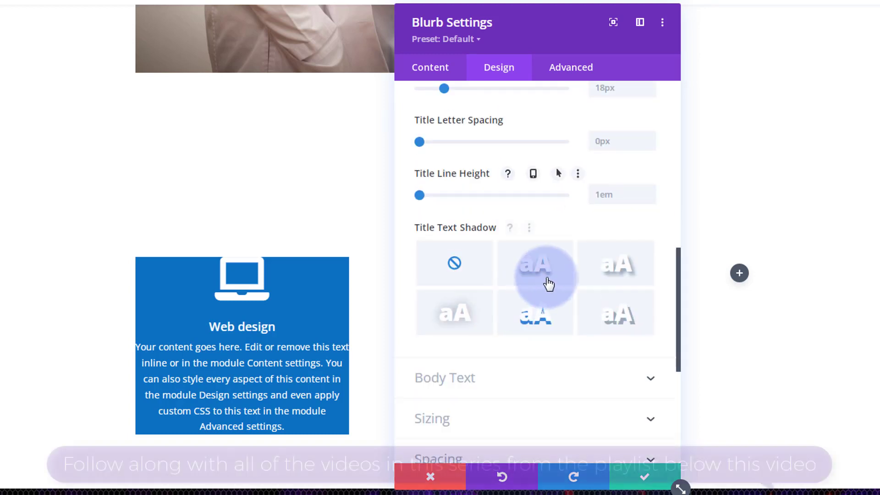
pyautogui.click(546, 282)
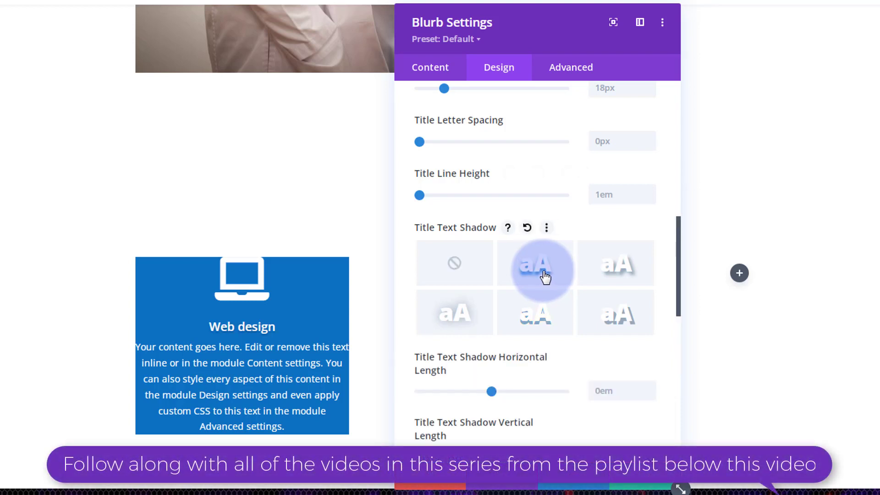
pyautogui.click(456, 265)
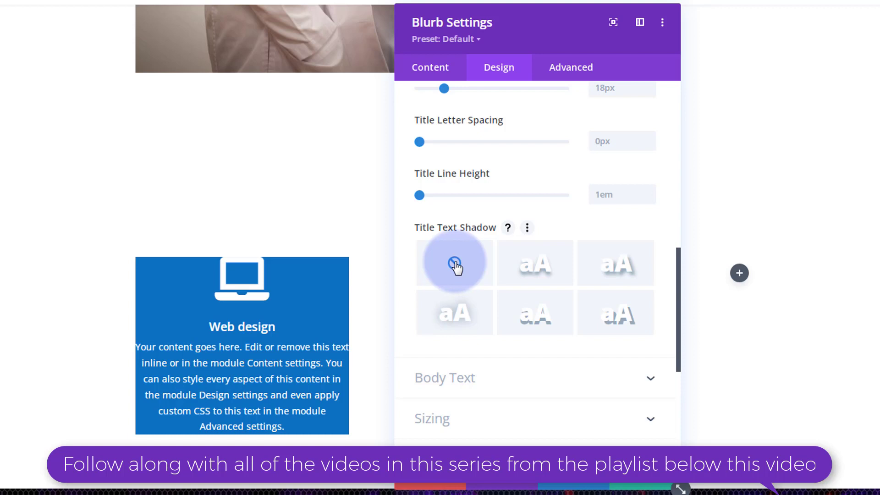
# Step: Look through the blurb's body text options, from the font list to color, size, line height and text shadow
pyautogui.scroll(-2, 456, 265)
pyautogui.click(292, 354)
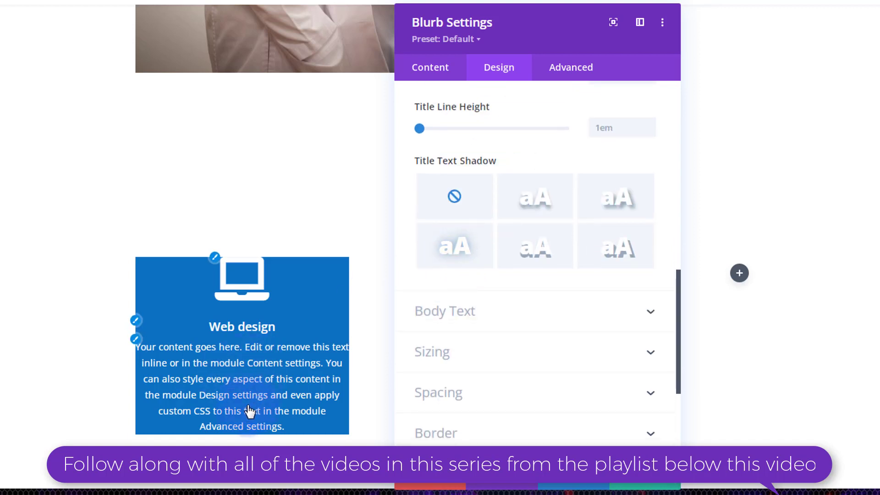
pyautogui.click(494, 316)
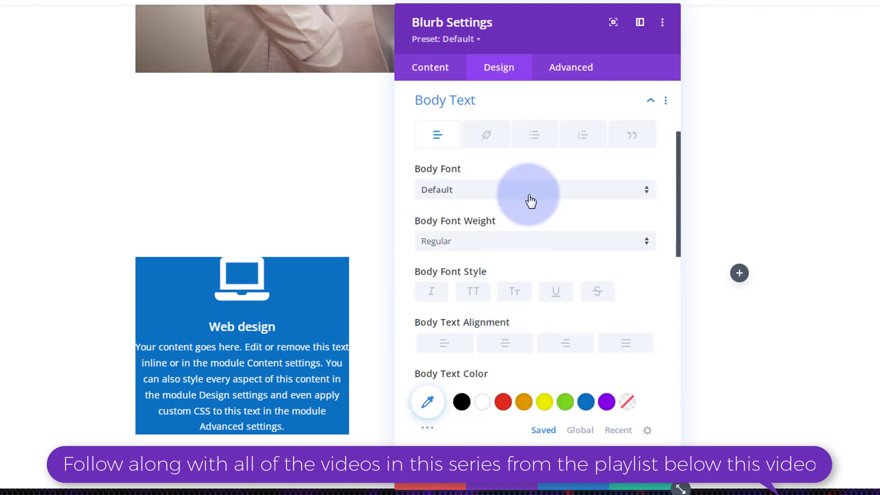
pyautogui.click(527, 200)
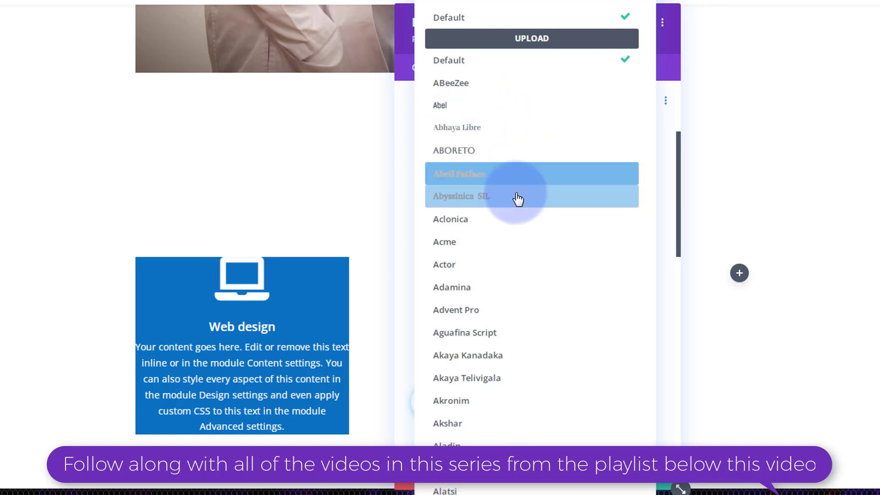
pyautogui.click(408, 130)
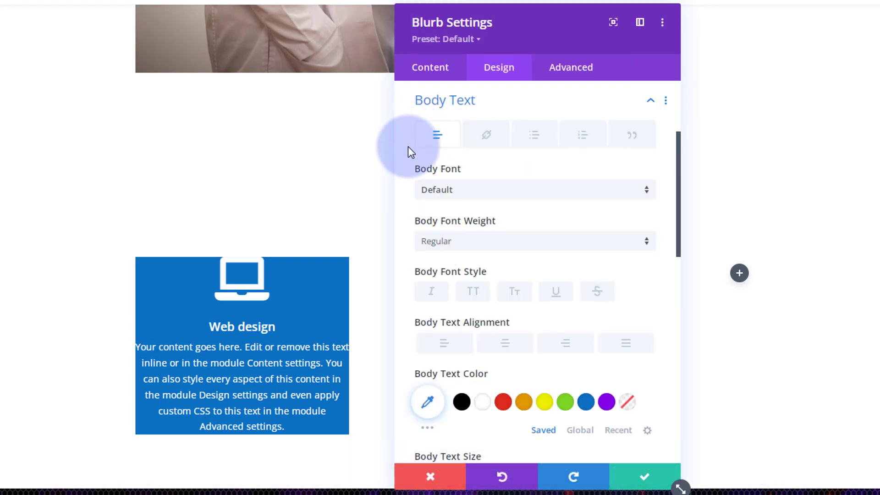
pyautogui.scroll(-3, 408, 147)
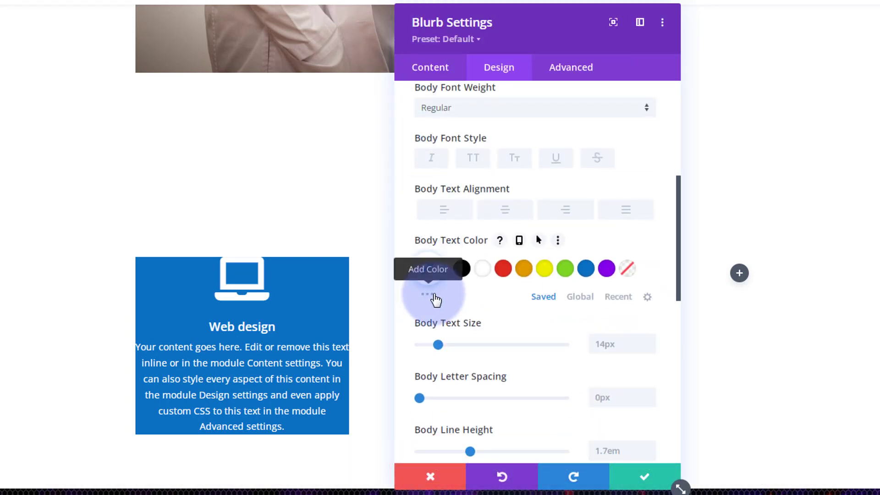
pyautogui.scroll(-7, 435, 301)
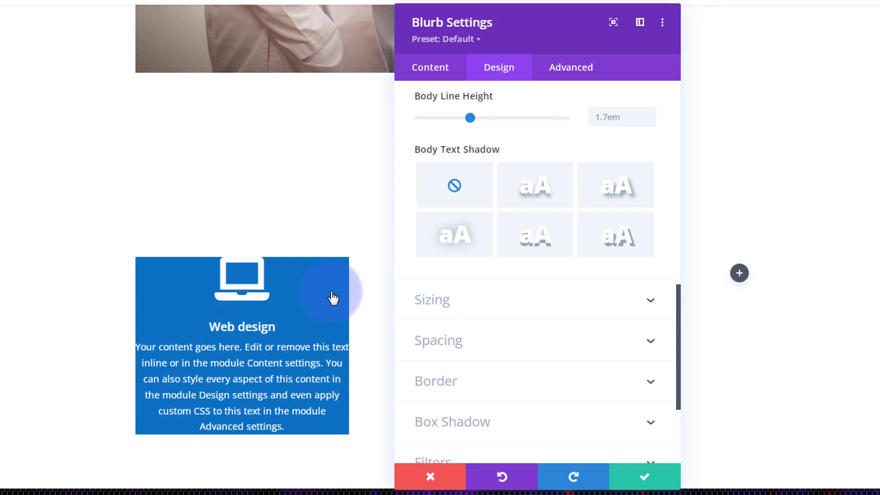
# Step: Set the blurb's minimum height to 350px
pyautogui.click(528, 305)
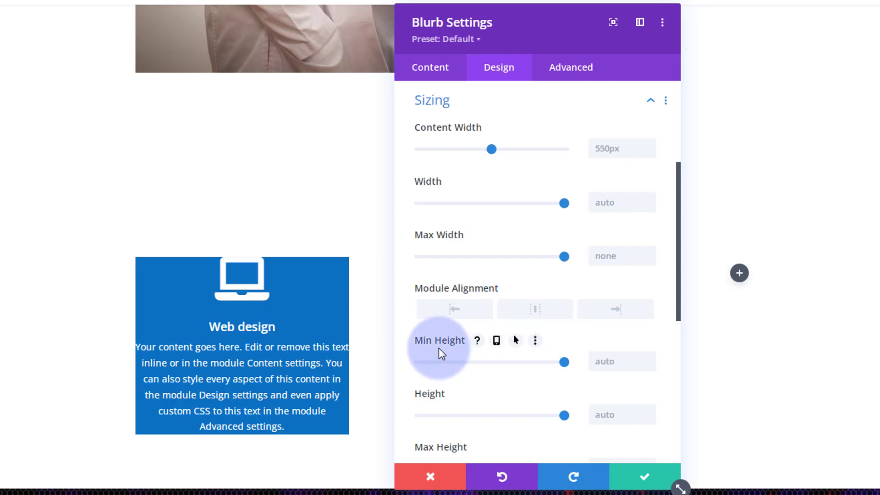
pyautogui.click(607, 362)
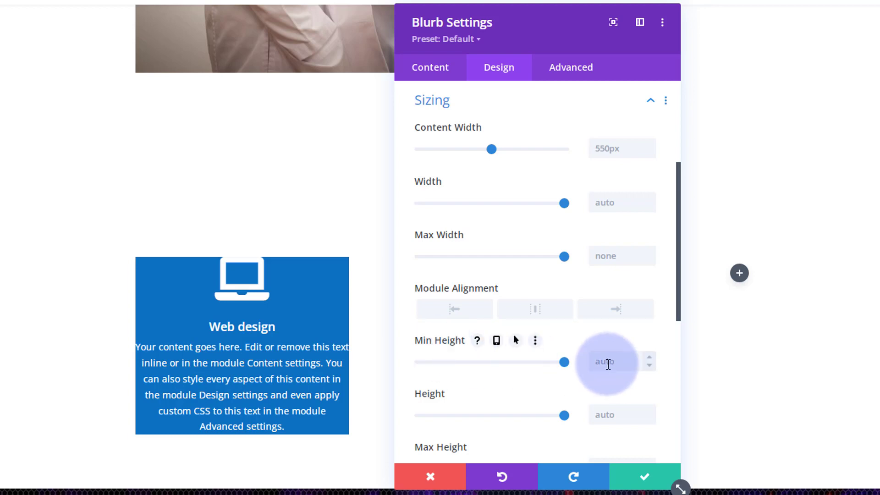
pyautogui.write('350')
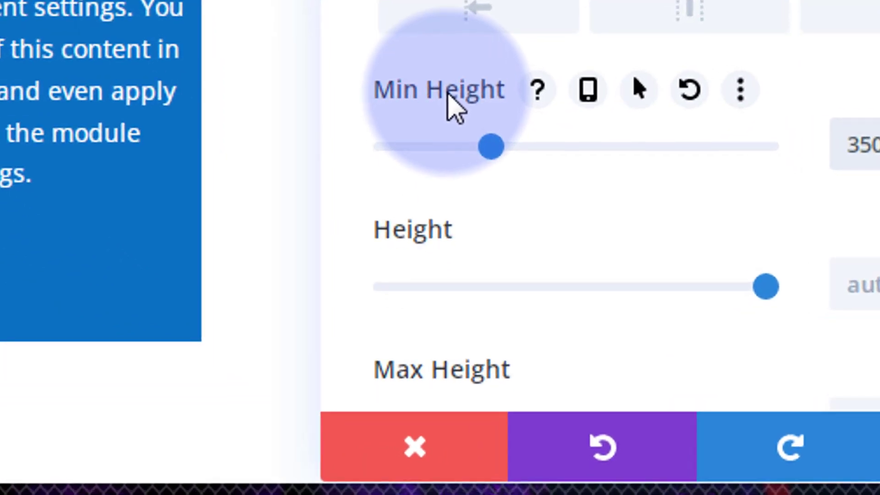
# Step: Check the blurb's minimum height in the tablet and phone views and return to the desktop view of the Services section
pyautogui.click(589, 94)
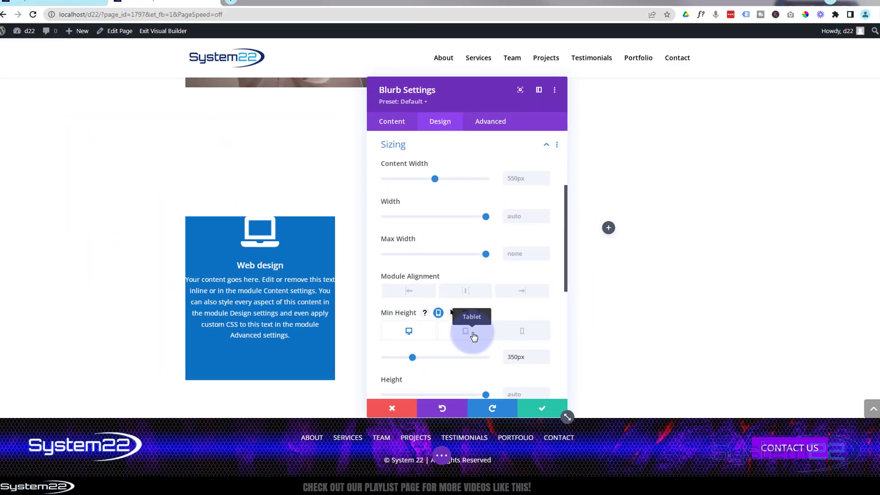
pyautogui.click(471, 338)
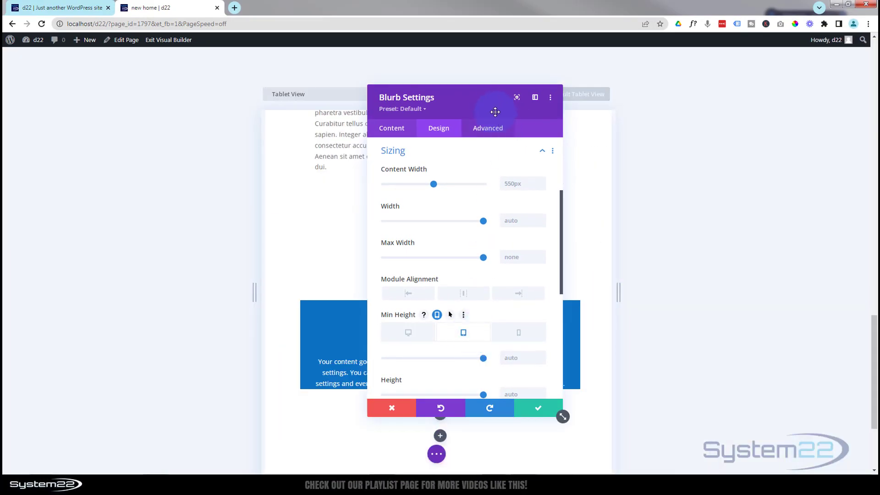
pyautogui.moveTo(566, 119); pyautogui.dragTo(793, 121)
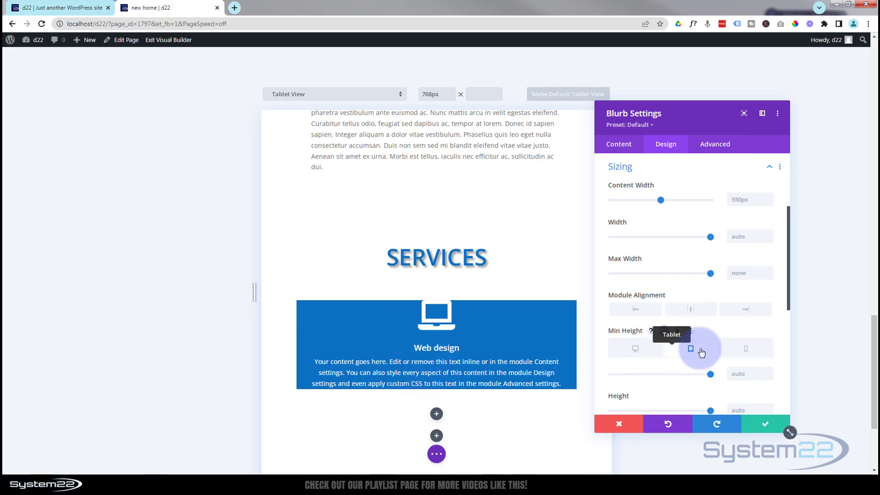
pyautogui.click(746, 351)
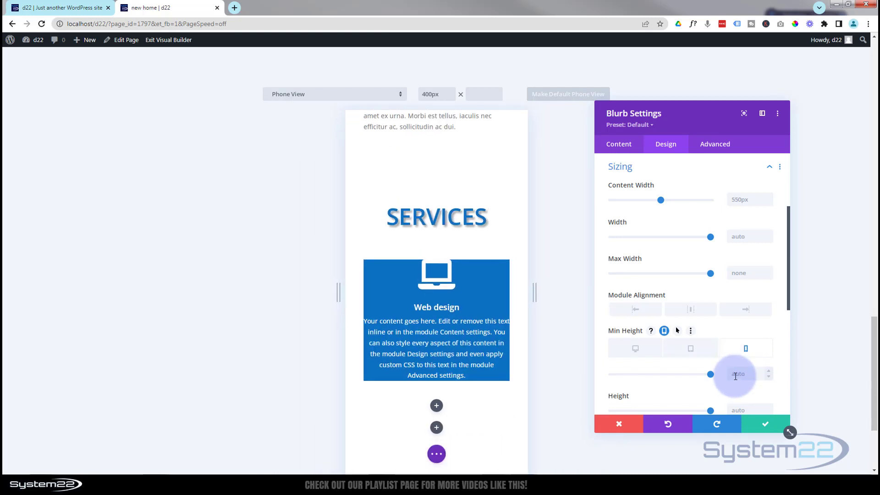
pyautogui.click(632, 351)
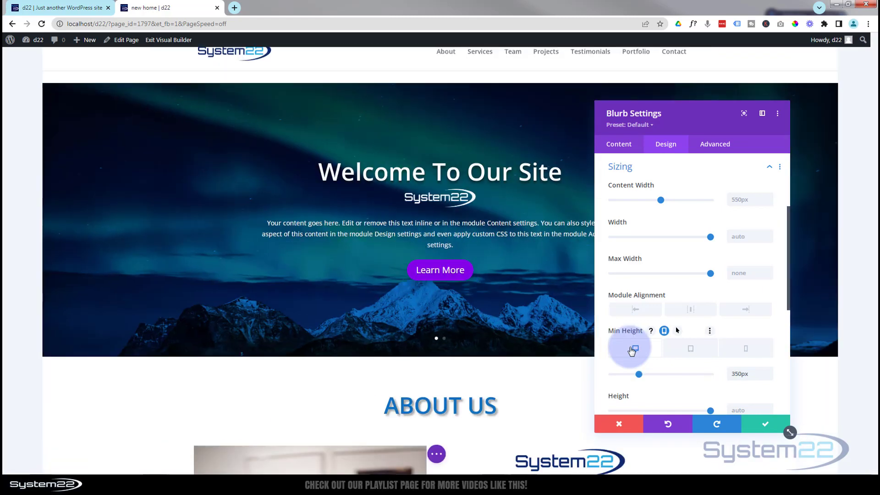
pyautogui.scroll(-12, 478, 367)
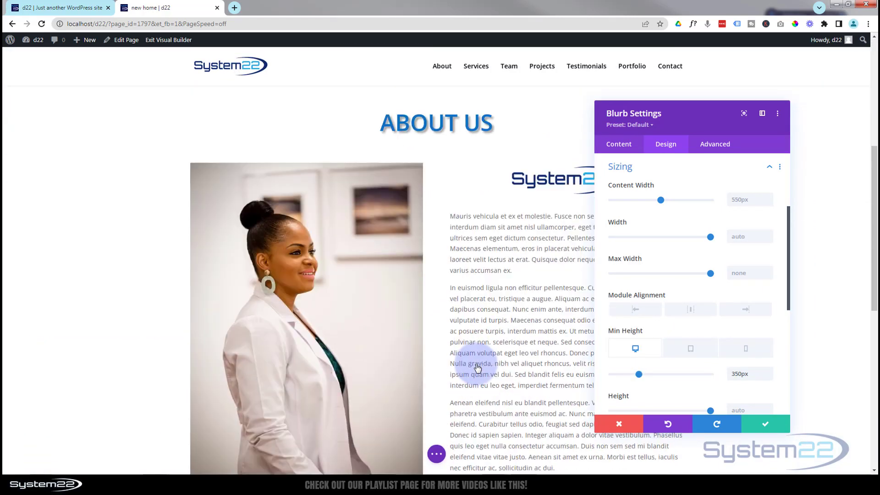
pyautogui.scroll(-3, 476, 365)
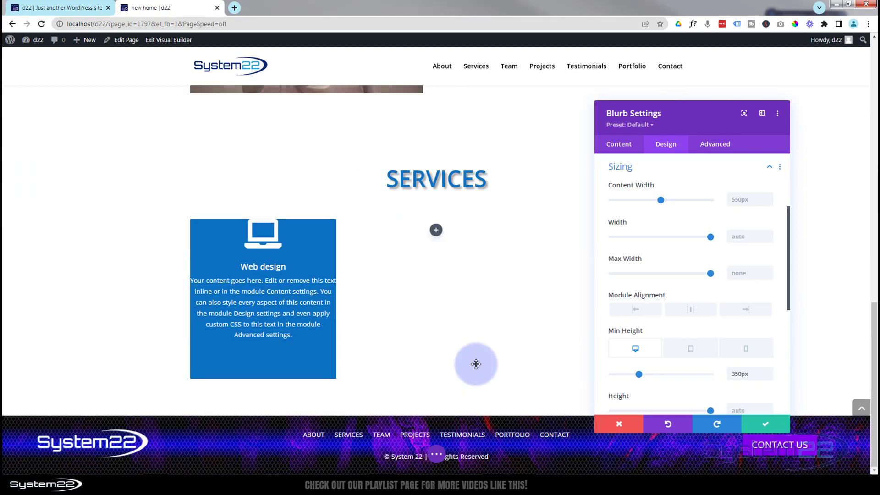
pyautogui.click(669, 172)
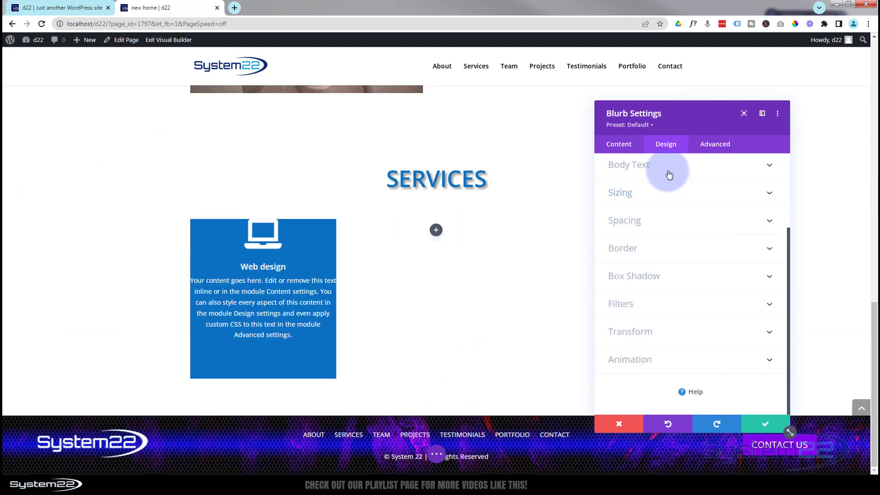
# Step: Give the blurb 30px of top padding and linked left and right padding of 20px
pyautogui.moveTo(690, 140); pyautogui.dragTo(462, 126)
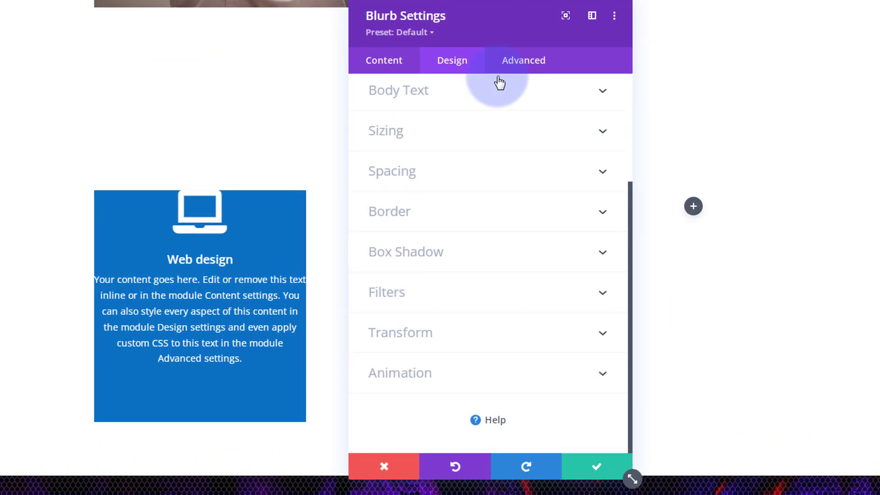
pyautogui.click(436, 178)
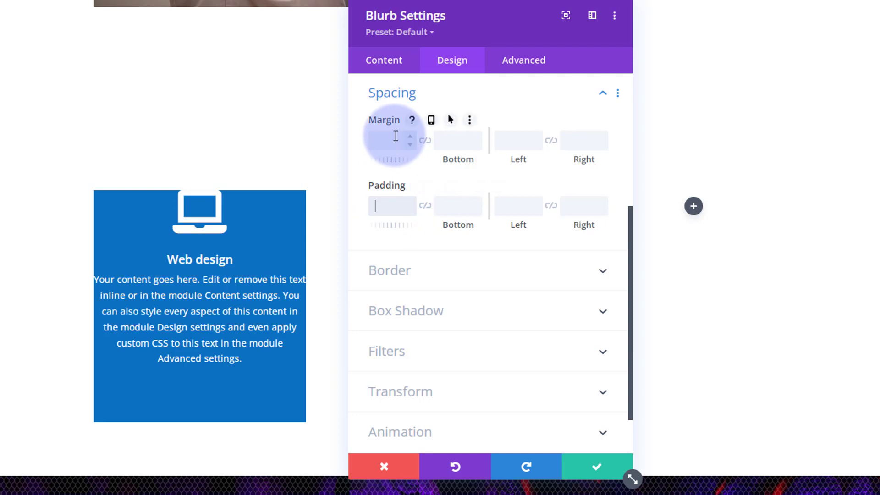
pyautogui.write('px')
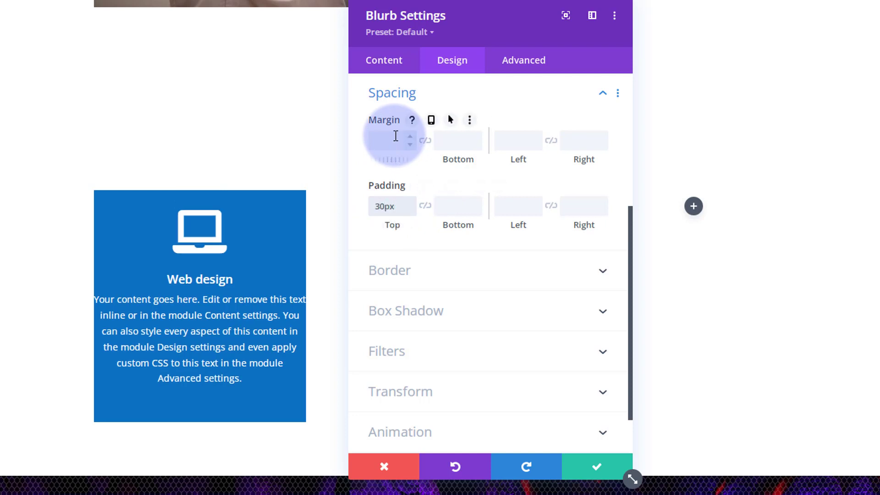
pyautogui.click(509, 207)
pyautogui.write('20')
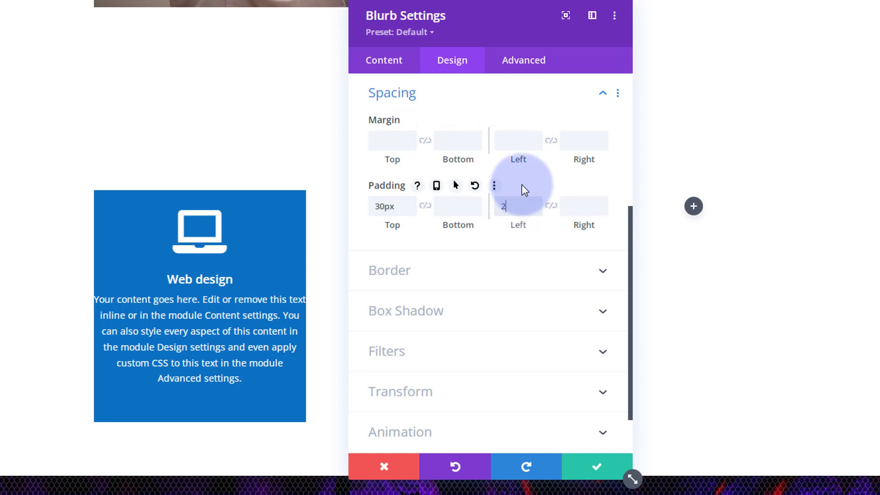
pyautogui.click(551, 207)
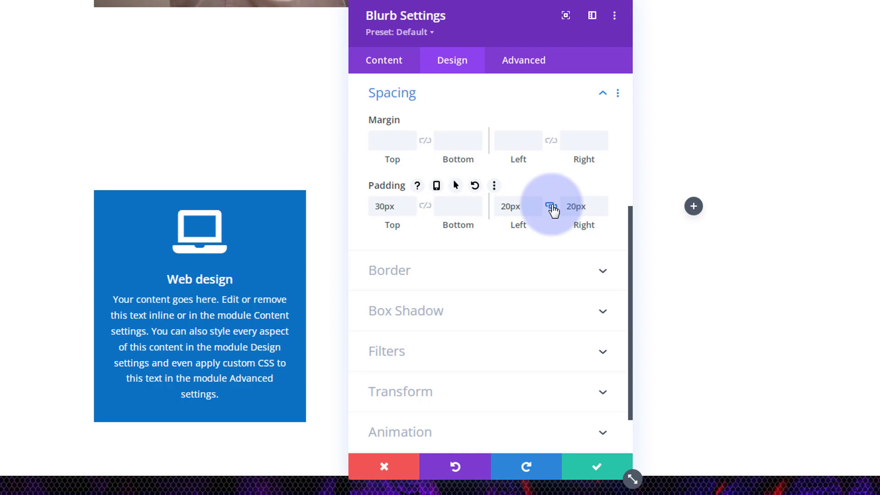
# Step: Round all four corners of the blurb's border to 10px
pyautogui.scroll(-2, 515, 222)
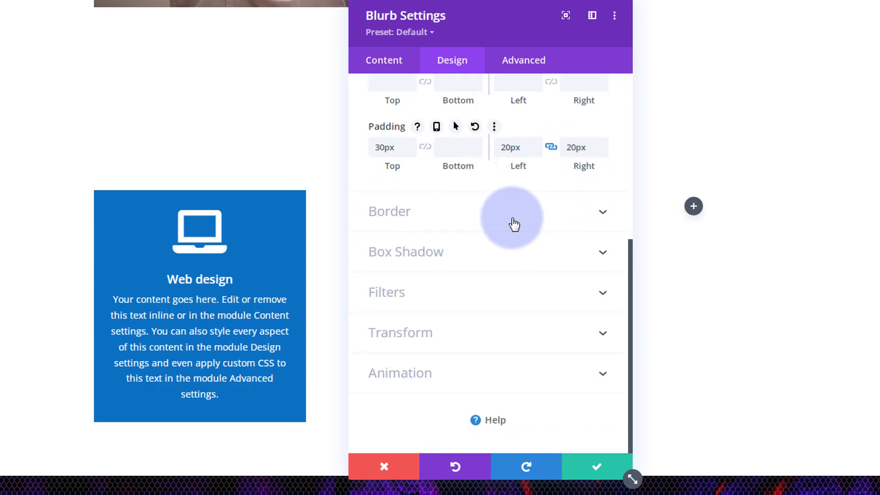
pyautogui.click(514, 222)
pyautogui.click(395, 153)
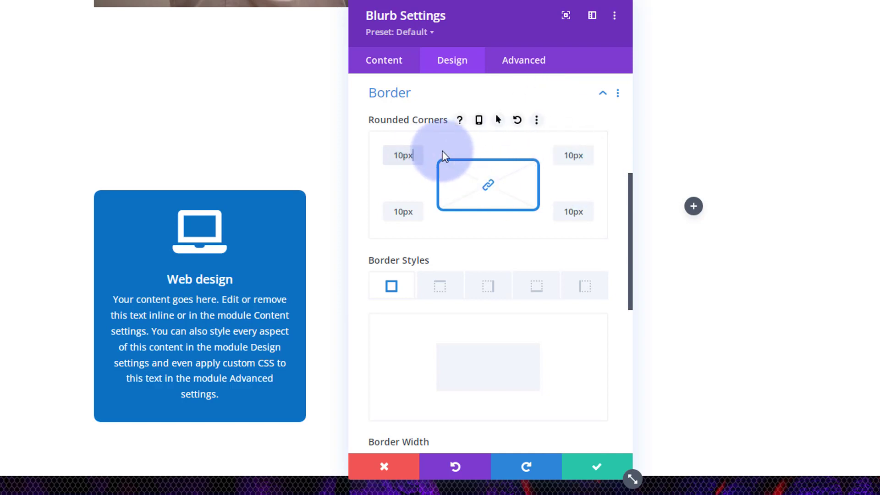
pyautogui.click(405, 154)
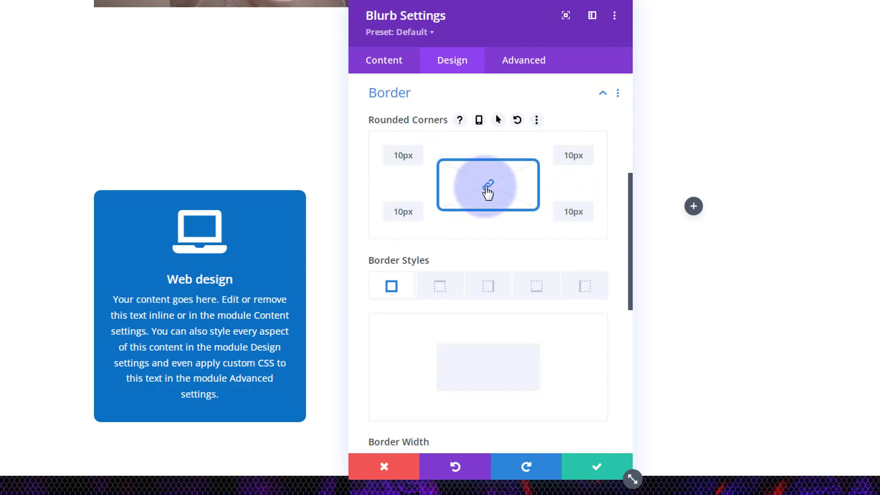
# Step: Unlink the blurb's rounded corners and set the bottom-right and top-left corners to 50px
pyautogui.click(569, 213)
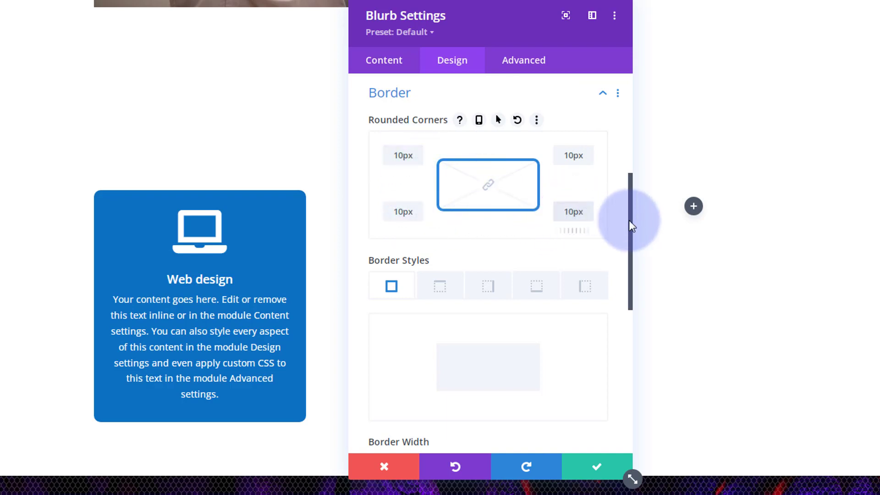
pyautogui.moveTo(565, 212); pyautogui.dragTo(571, 212)
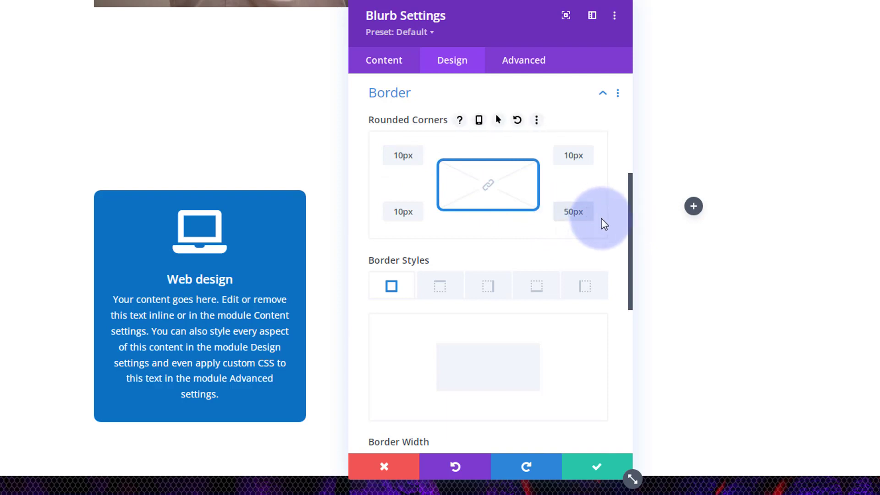
pyautogui.click(400, 155)
pyautogui.moveTo(400, 155); pyautogui.dragTo(389, 158)
pyautogui.write('5')
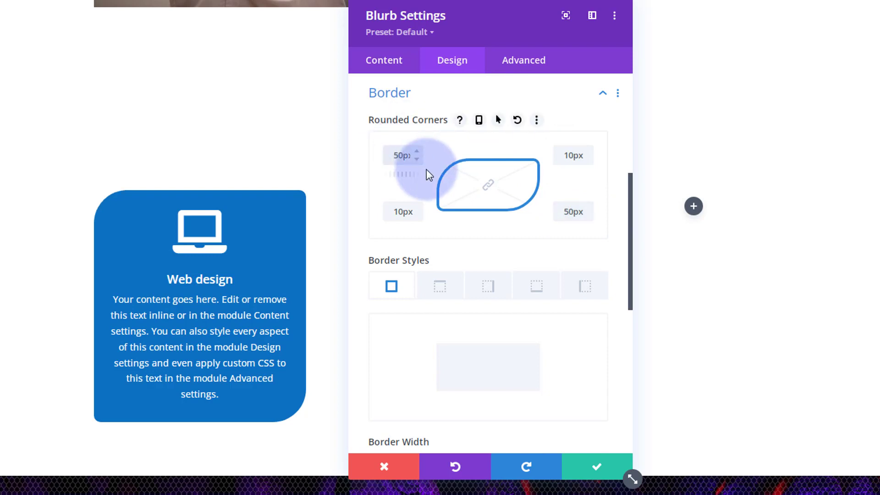
# Step: Relink the blurb's rounded corners and set all four to 10px
pyautogui.click(489, 187)
pyautogui.moveTo(382, 154); pyautogui.dragTo(406, 157)
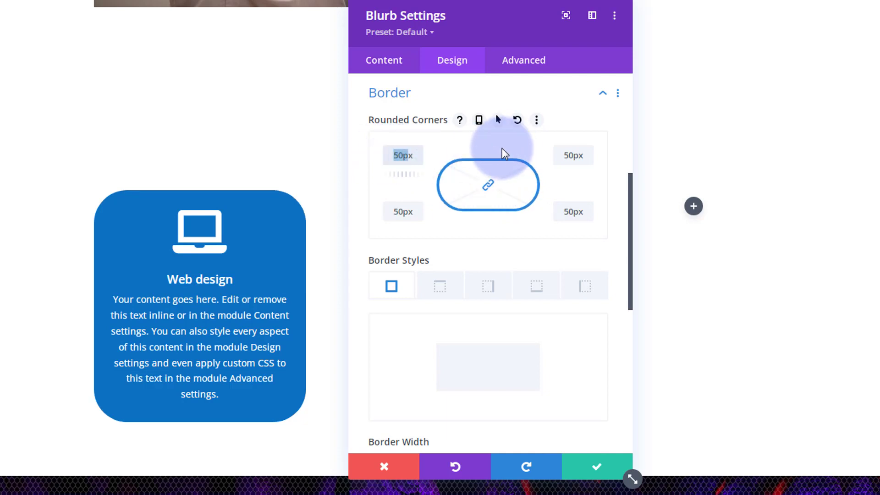
pyautogui.write('10')
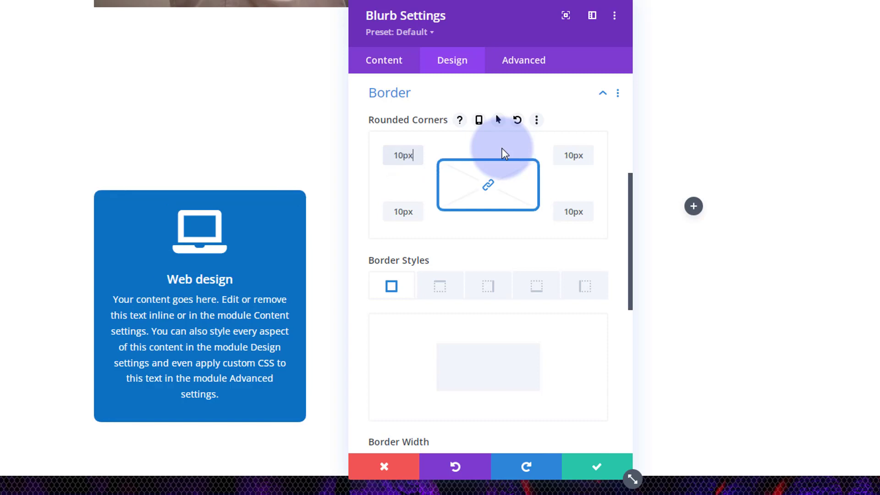
# Step: Examine the blurb's border options, including sides, width, color and the available line styles
pyautogui.scroll(-3, 506, 139)
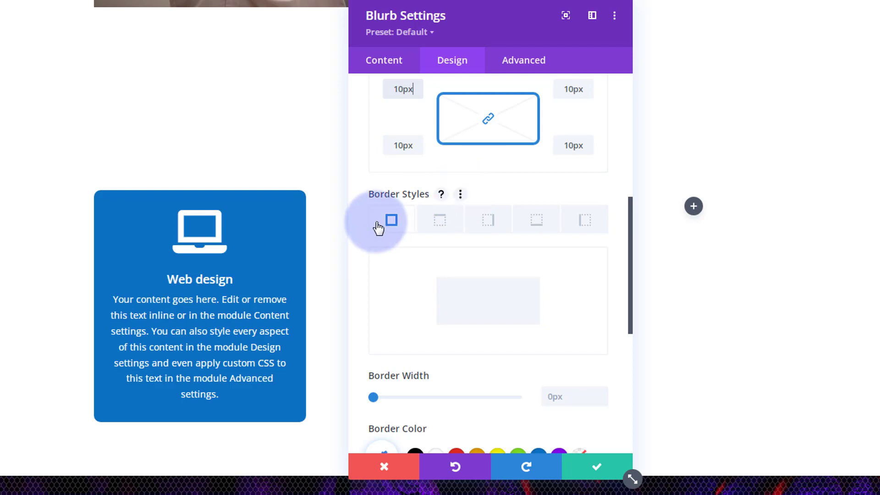
pyautogui.scroll(-5, 480, 239)
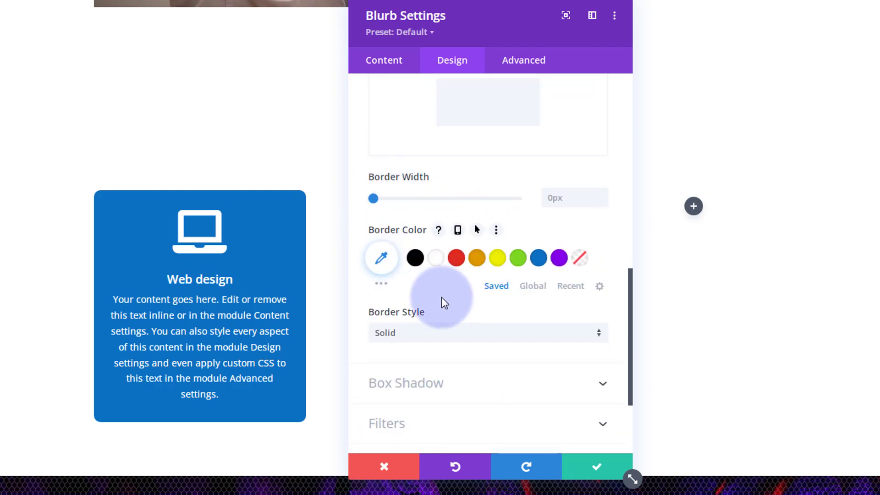
pyautogui.scroll(5, 450, 209)
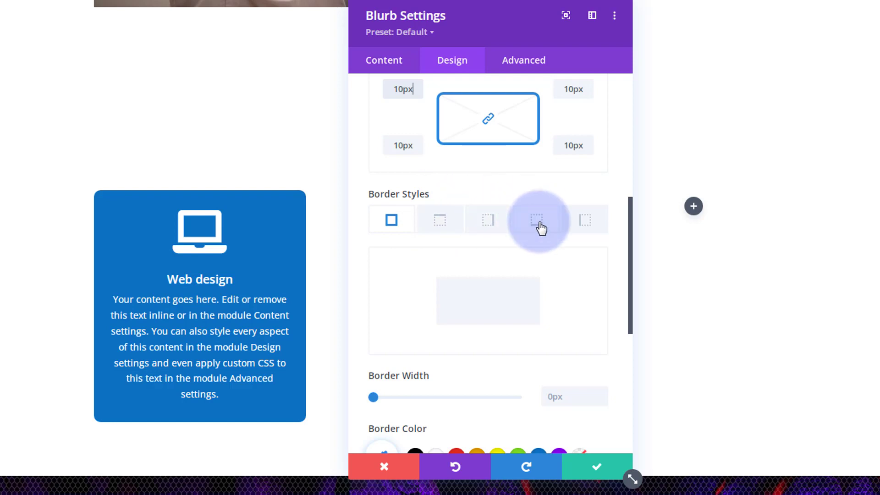
pyautogui.scroll(-3, 543, 276)
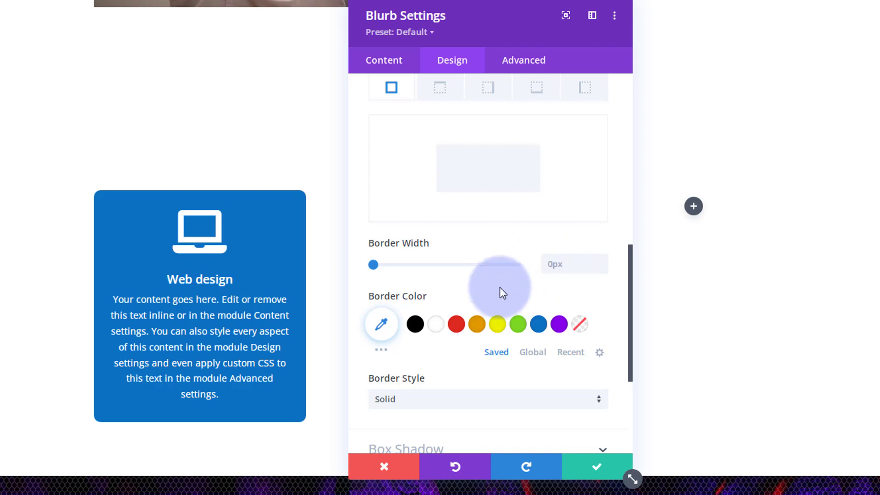
pyautogui.scroll(-2, 500, 287)
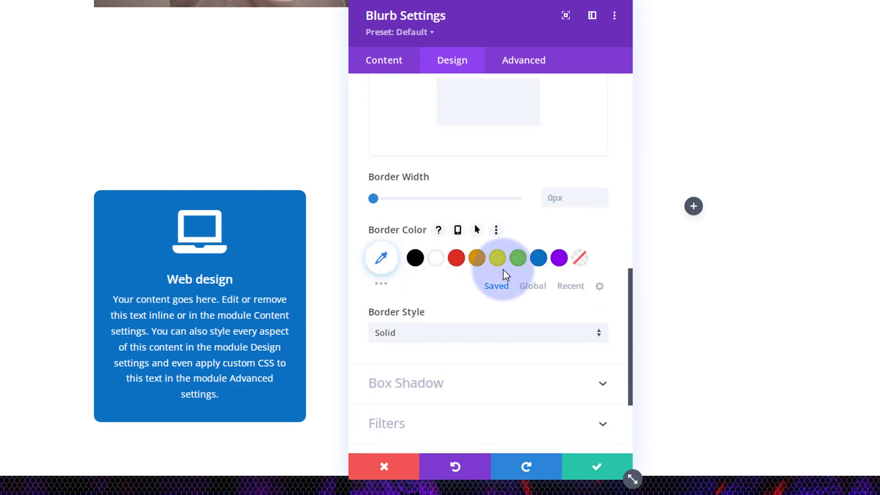
pyautogui.scroll(-2, 503, 270)
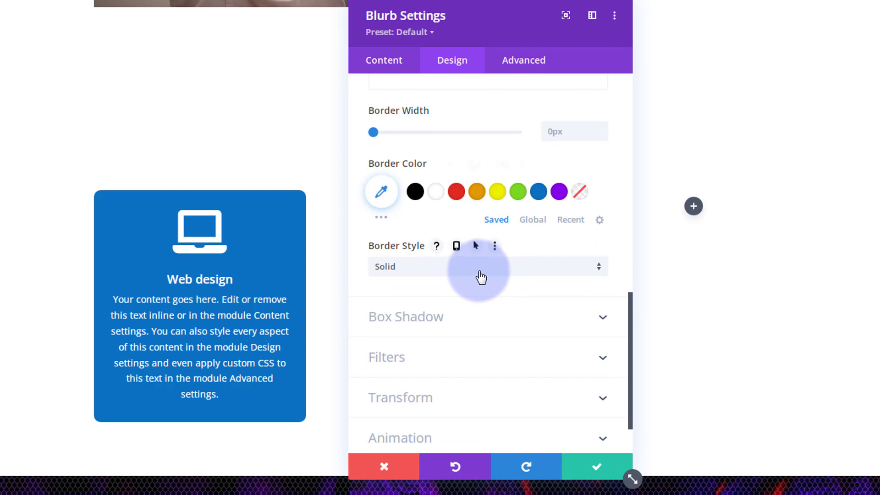
pyautogui.click(481, 277)
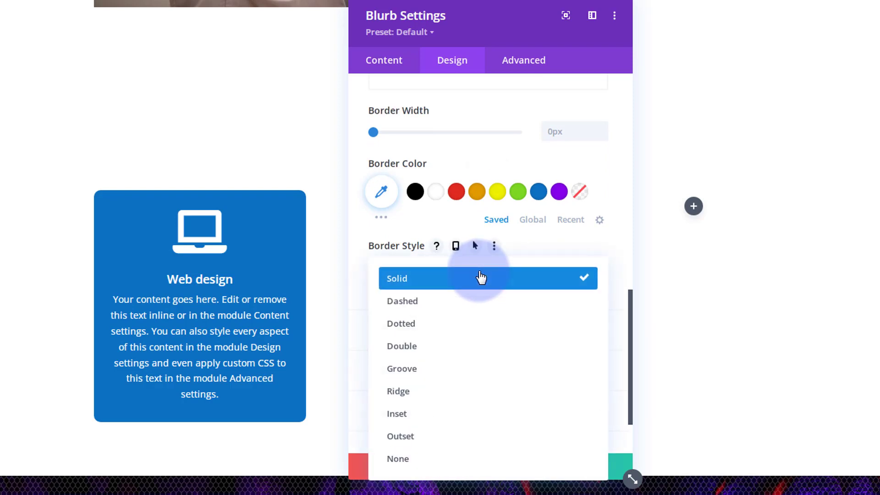
pyautogui.click(368, 237)
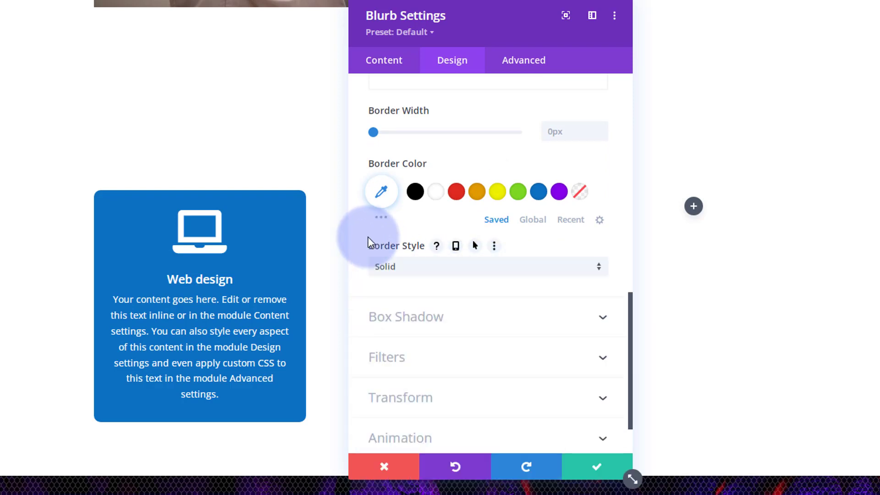
# Step: Apply the box shadow preset that casts a soft shadow beneath the blurb and view it on the page
pyautogui.scroll(-2, 368, 239)
pyautogui.click(490, 264)
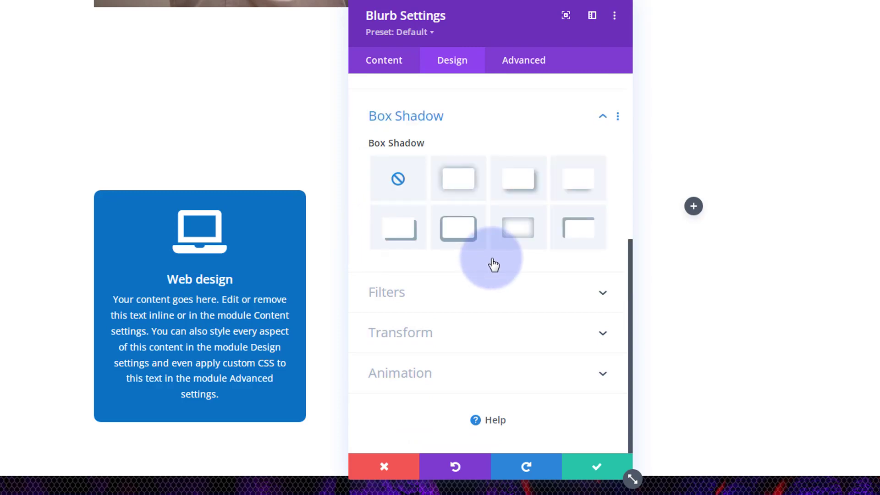
pyautogui.click(573, 190)
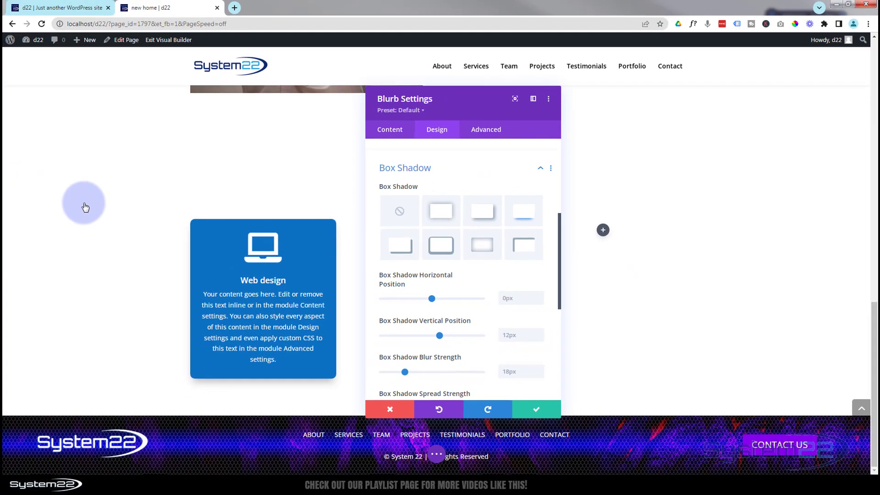
pyautogui.scroll(2, 86, 208)
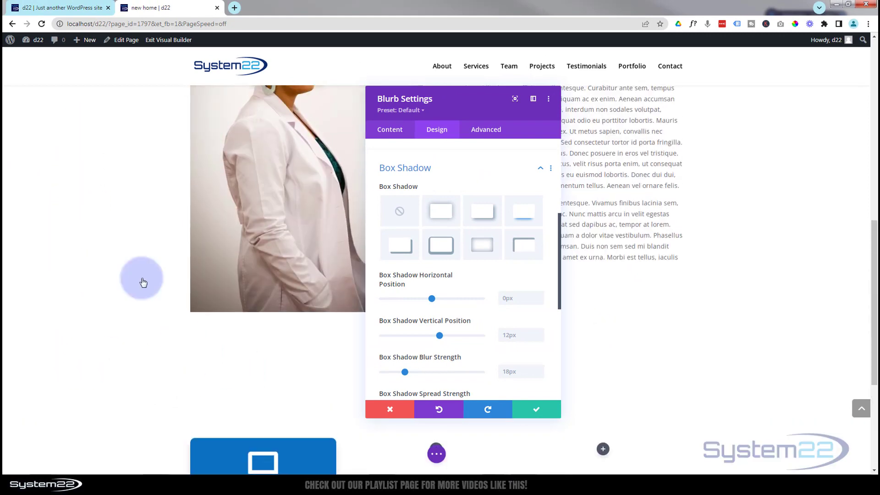
pyautogui.scroll(-4, 124, 334)
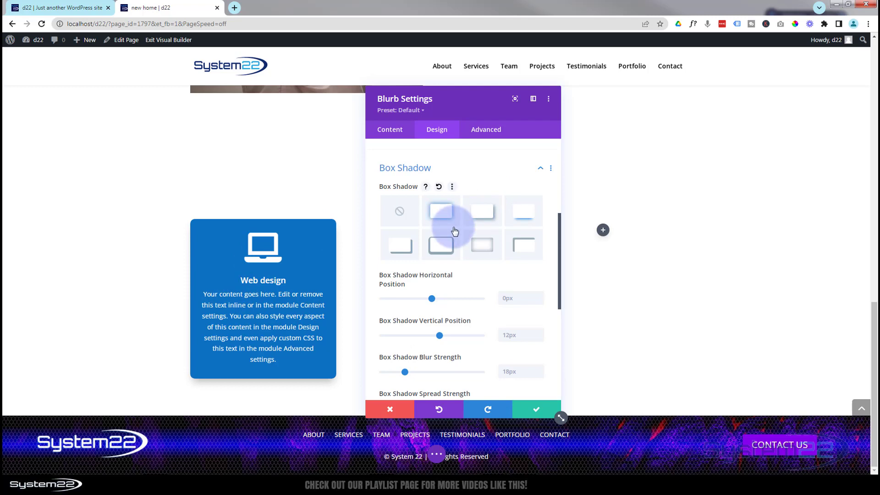
# Step: Open the blurb's spacing options and check its layout in the tablet and phone views
pyautogui.scroll(3, 452, 229)
pyautogui.click(452, 201)
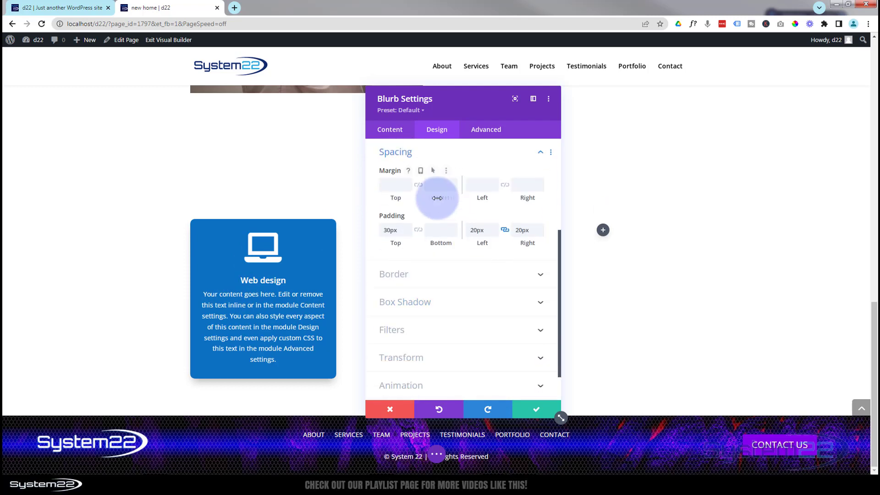
pyautogui.click(423, 172)
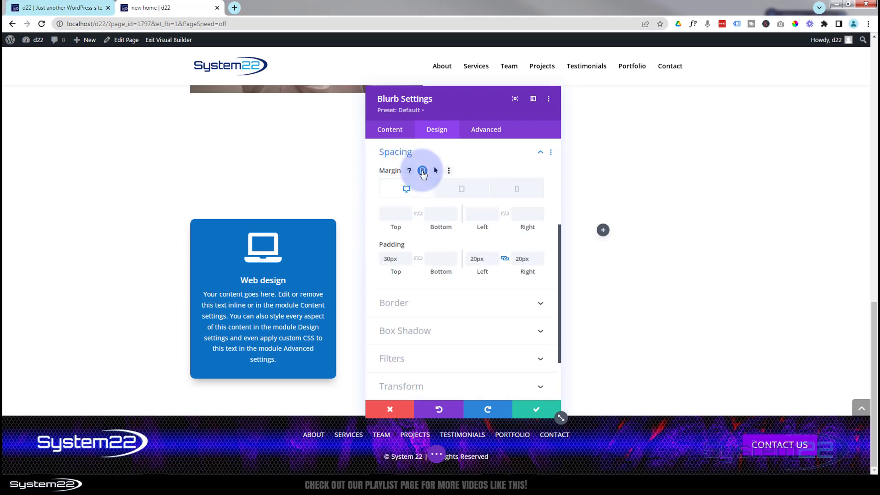
pyautogui.click(458, 192)
pyautogui.moveTo(465, 107); pyautogui.dragTo(668, 102)
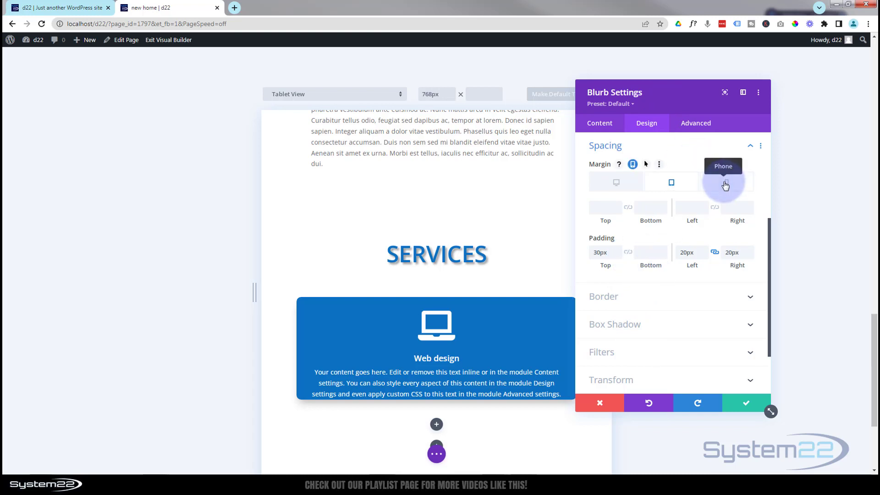
pyautogui.click(725, 184)
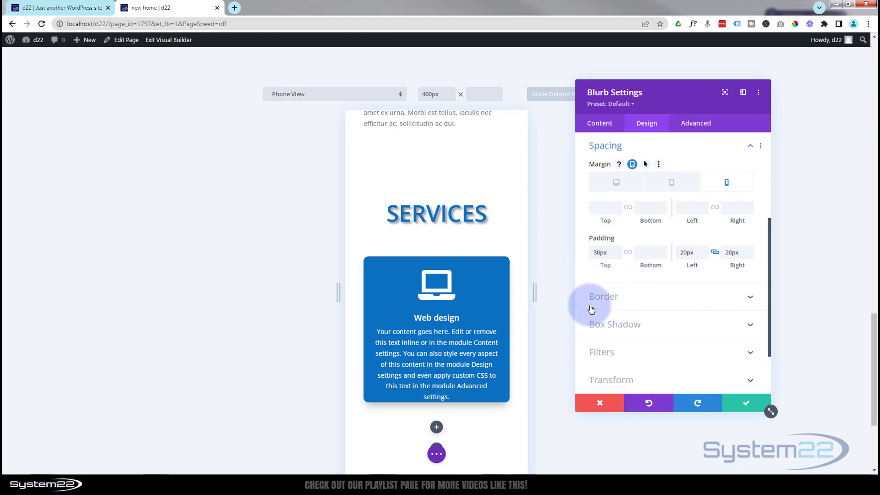
# Step: Enable responsive padding for the blurb and link its desktop top and bottom padding at 30px
pyautogui.moveTo(593, 240)
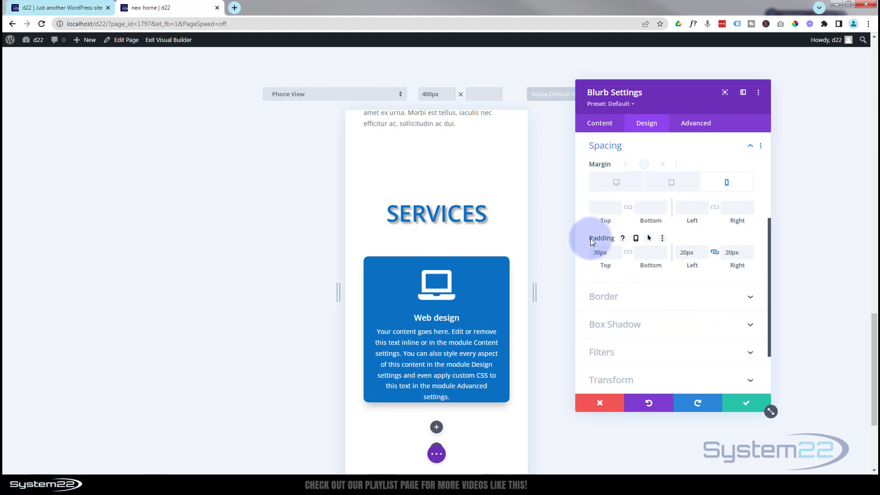
pyautogui.click(637, 239)
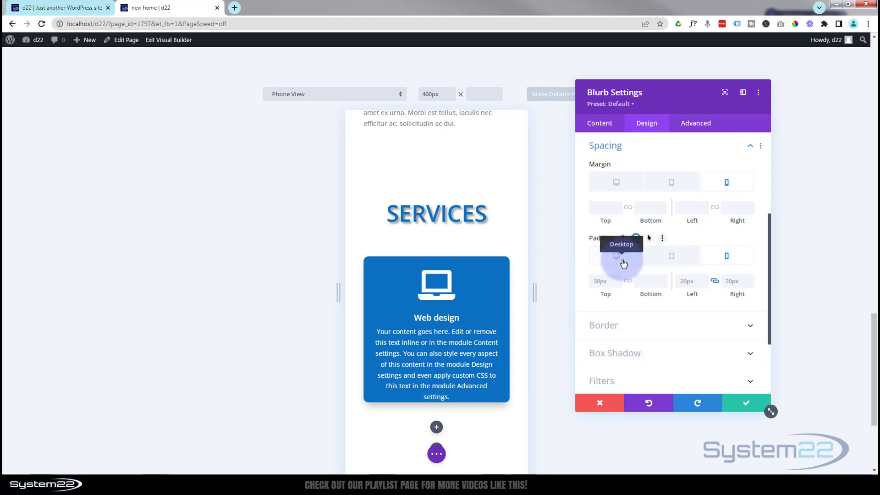
pyautogui.click(622, 262)
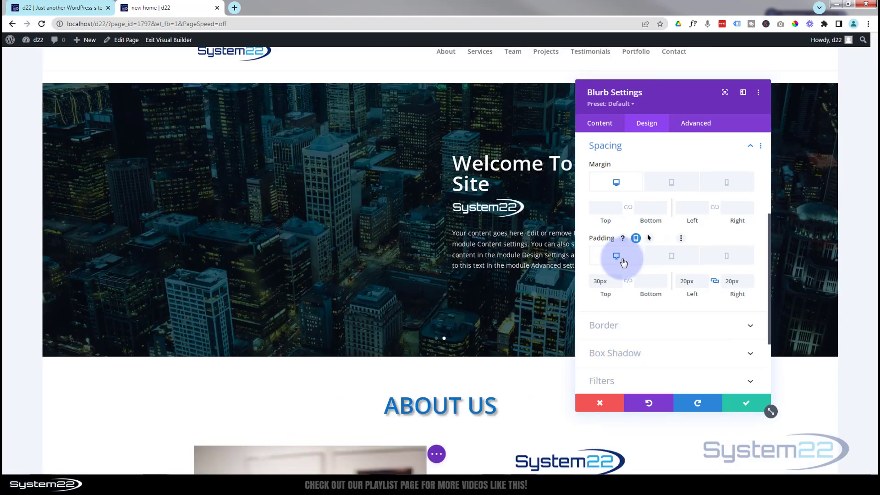
pyautogui.scroll(-10, 458, 357)
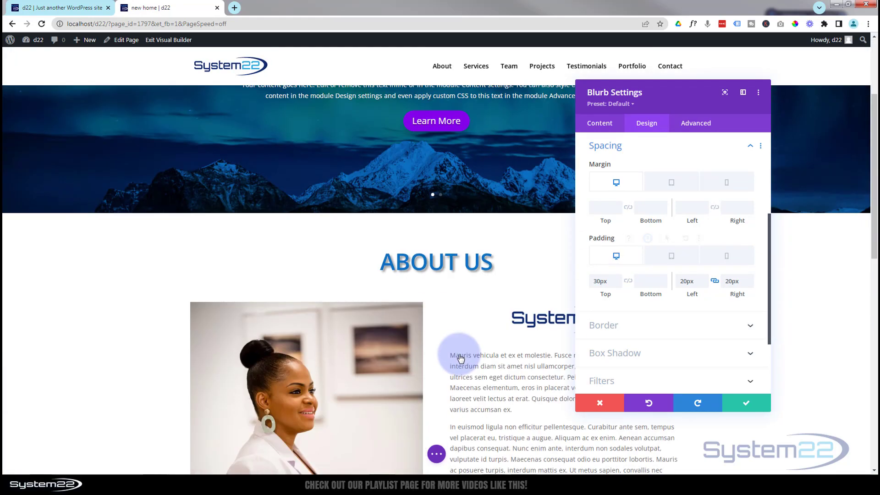
pyautogui.scroll(-5, 462, 358)
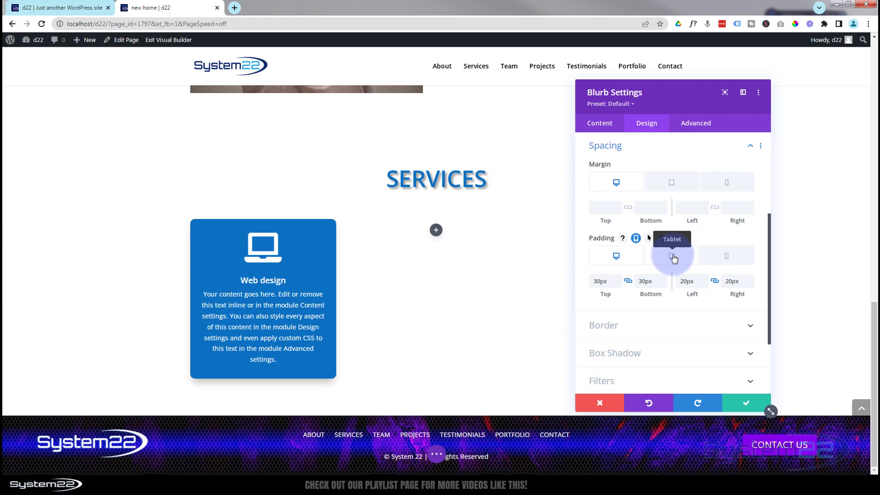
# Step: Check the blurb's padding in the tablet and phone views and return to the desktop page
pyautogui.click(672, 256)
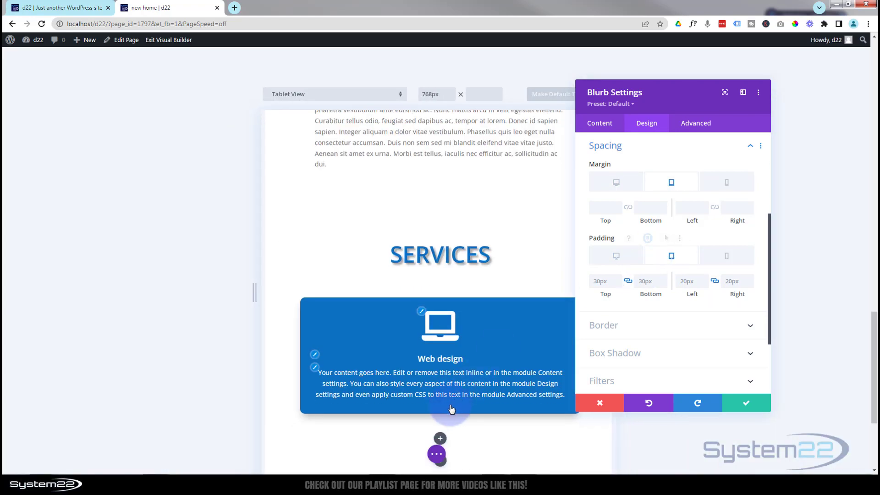
pyautogui.click(724, 262)
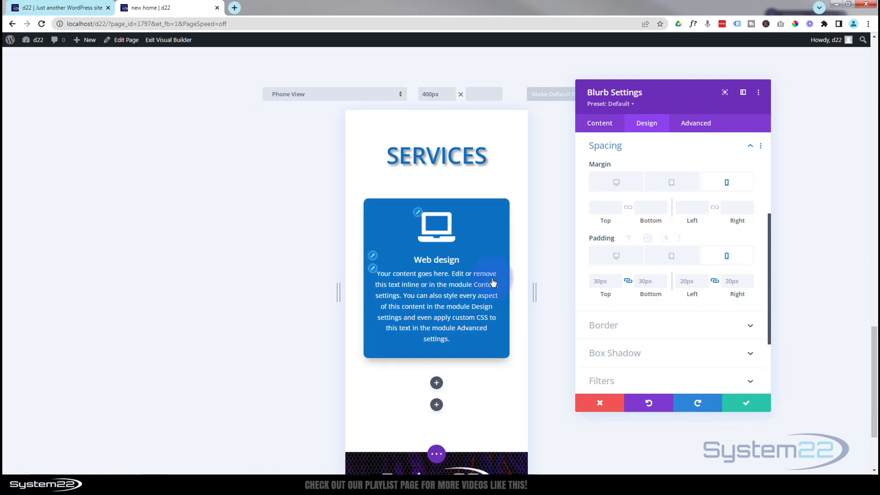
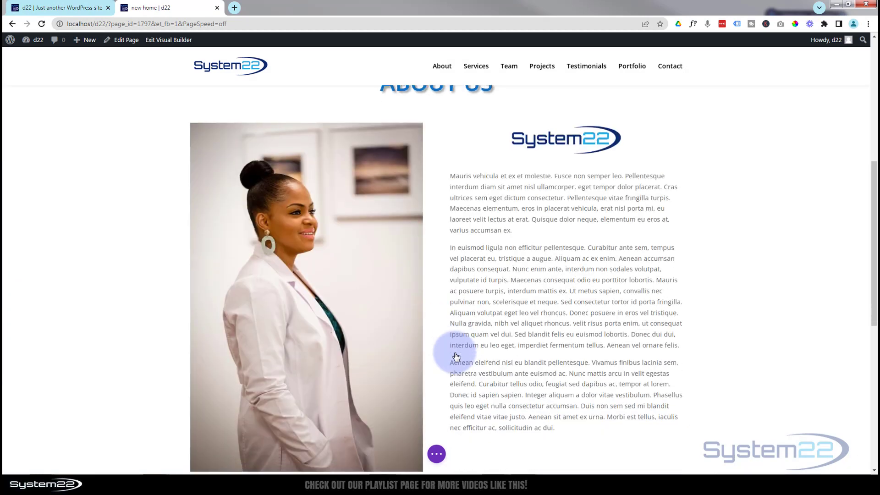
pyautogui.scroll(-1, 457, 356)
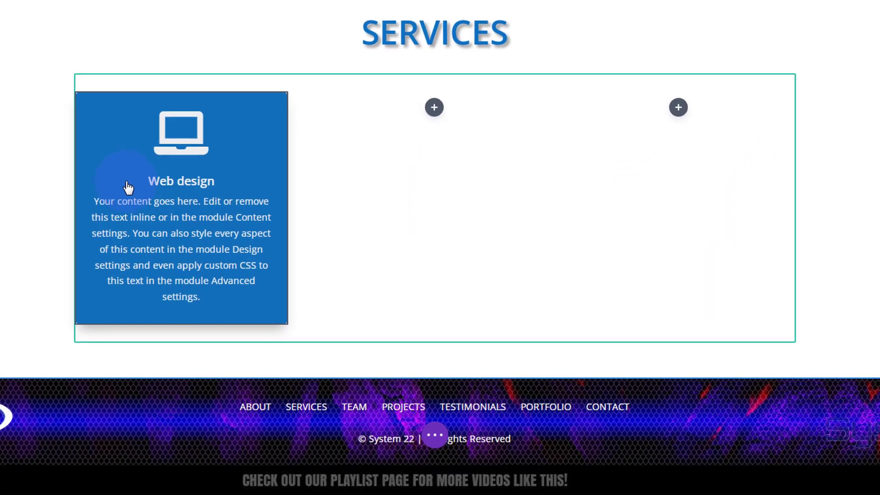
# Step: Duplicate the Web design blurb twice and place one copy in each of the two empty columns
pyautogui.moveTo(125, 183)
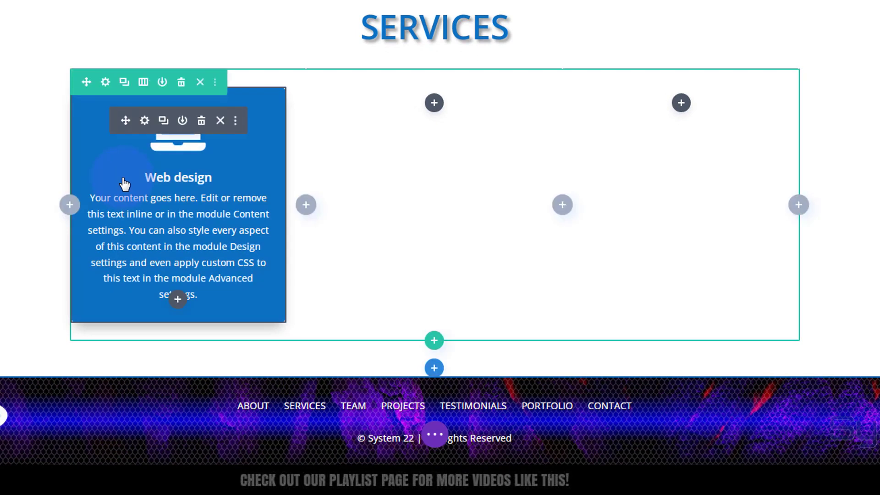
pyautogui.click(163, 121)
pyautogui.moveTo(125, 121); pyautogui.dragTo(397, 116)
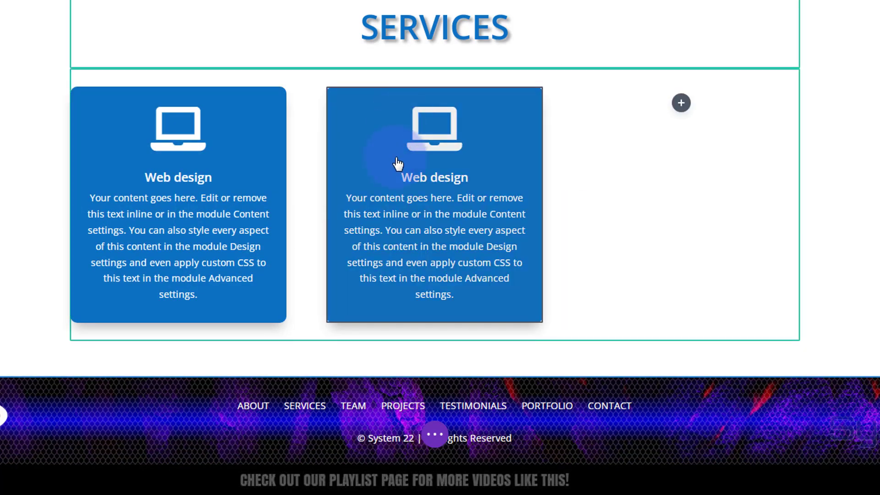
pyautogui.moveTo(404, 136)
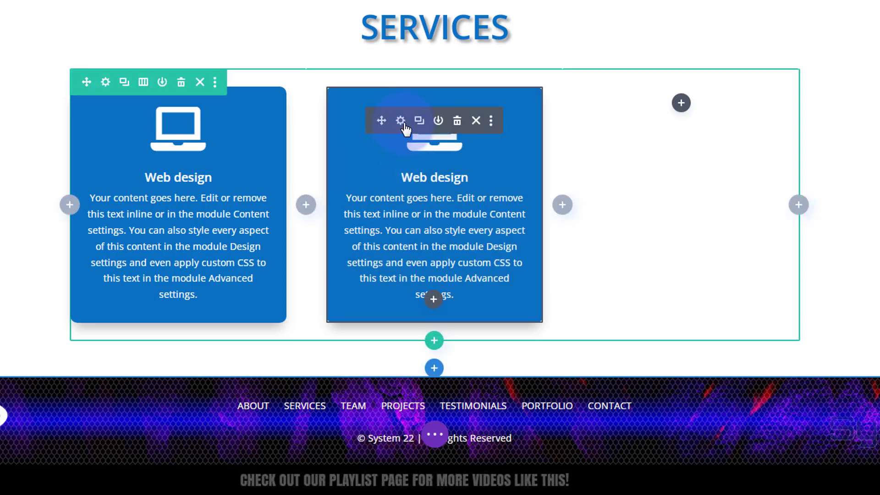
pyautogui.click(419, 122)
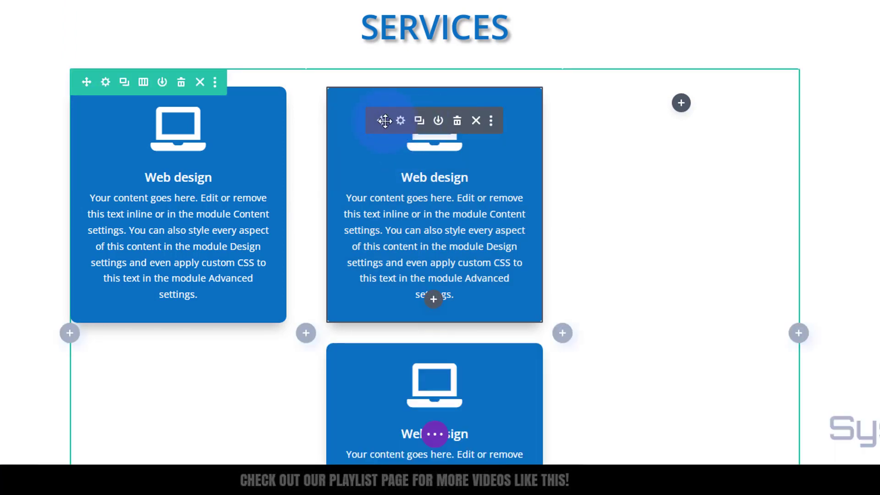
pyautogui.moveTo(512, 115); pyautogui.dragTo(670, 114)
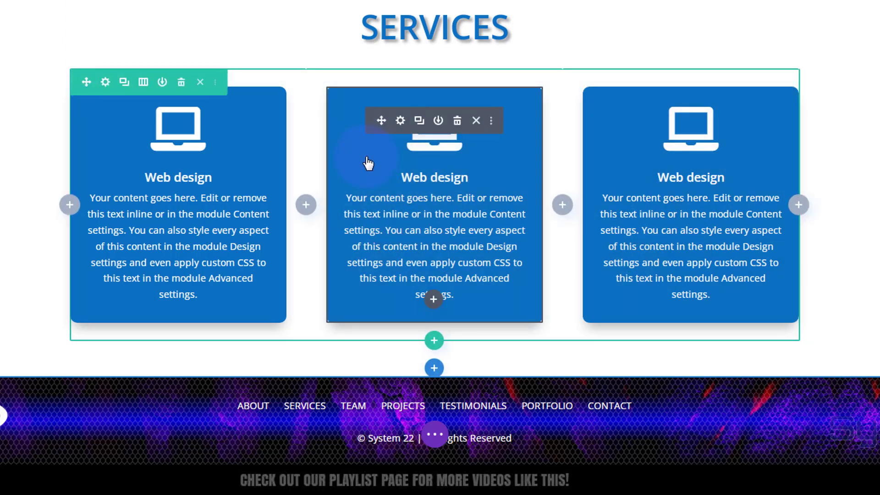
# Step: Change the middle blurb's title to "Content Writing" and delete its body text from "You can also style" onward
pyautogui.click(401, 122)
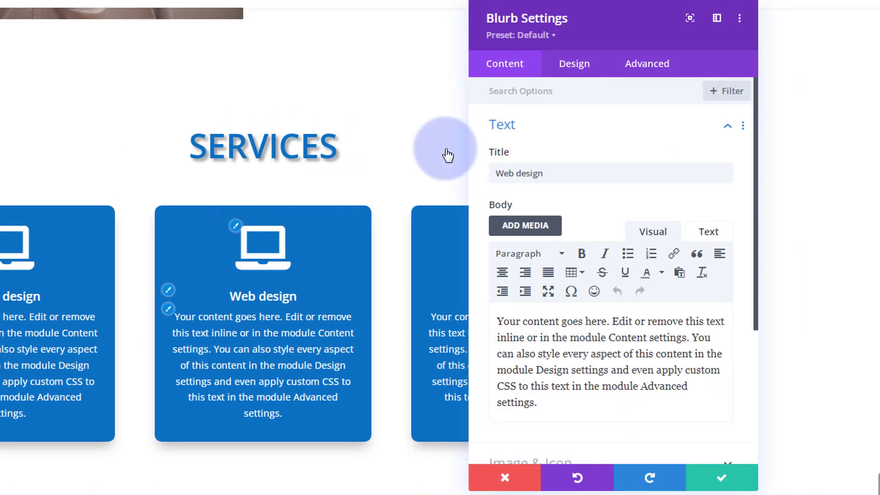
pyautogui.moveTo(550, 173); pyautogui.dragTo(480, 181)
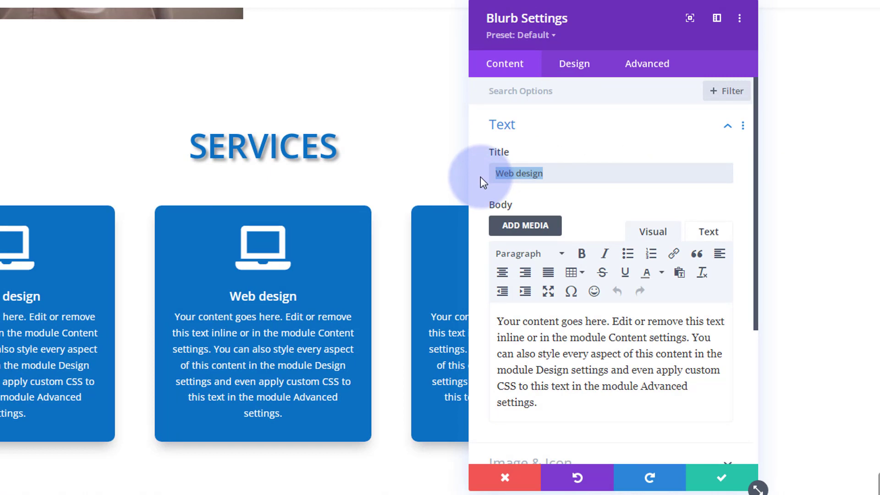
pyautogui.write('Content Writin')
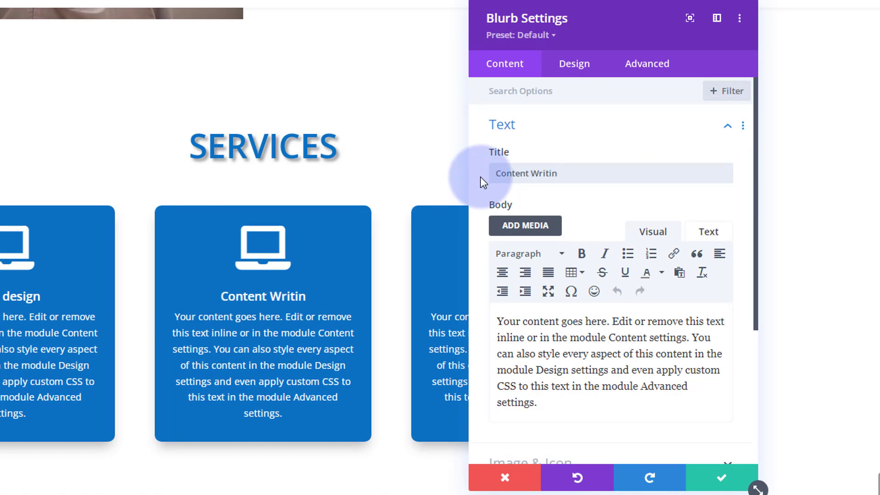
pyautogui.write('g')
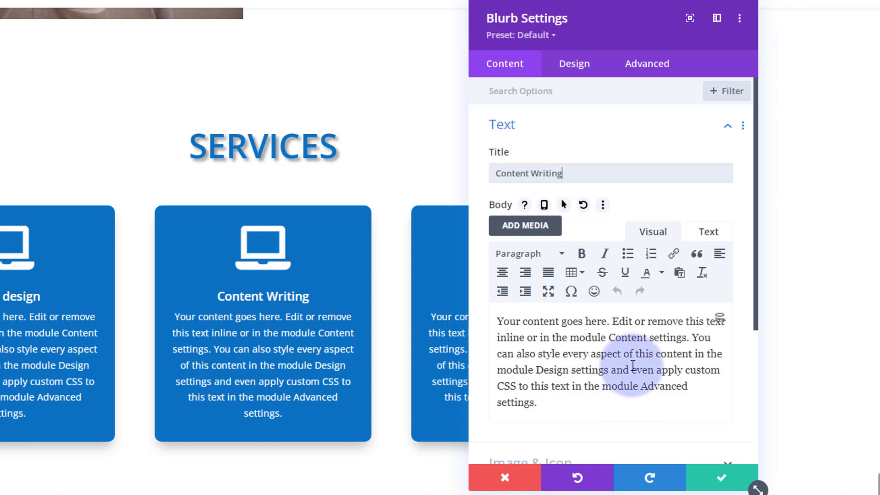
pyautogui.moveTo(692, 338); pyautogui.dragTo(708, 404)
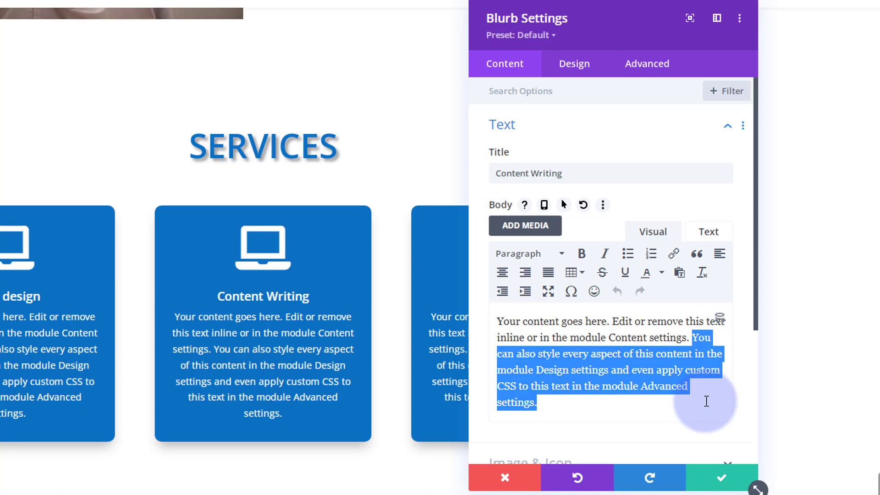
pyautogui.press('BackSpace')
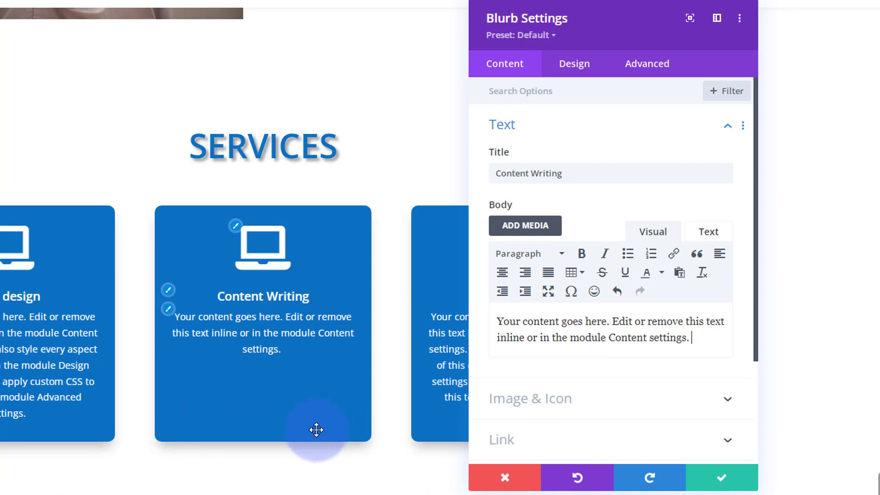
# Step: Search the blurb icons for "pen", choose the outlined square with a diagonal pen, and save the Content Writing blurb
pyautogui.click(629, 407)
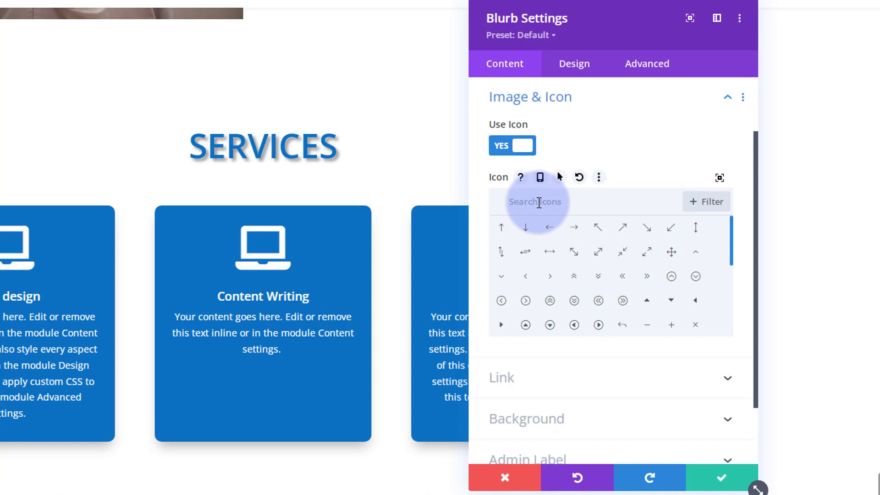
pyautogui.write('pen')
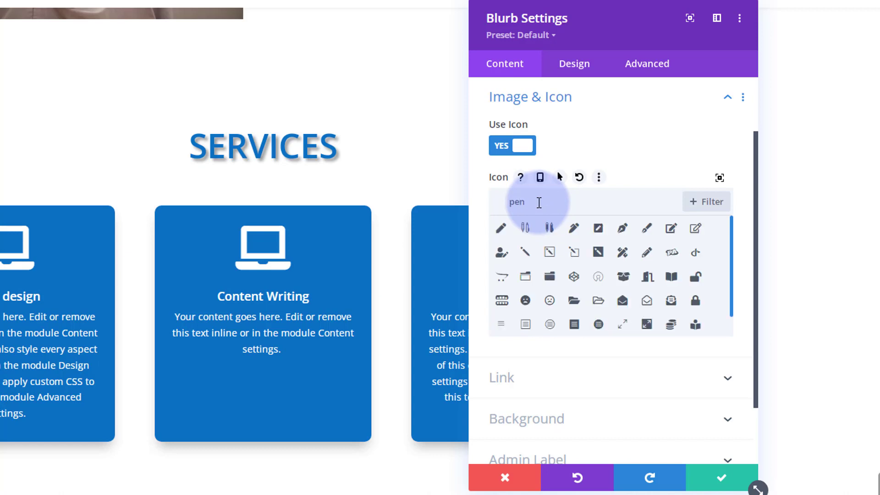
pyautogui.click(550, 253)
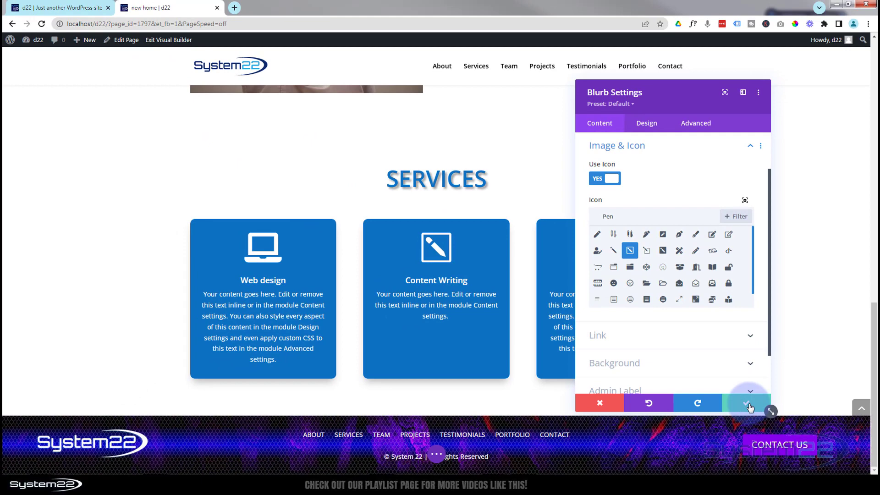
pyautogui.click(749, 406)
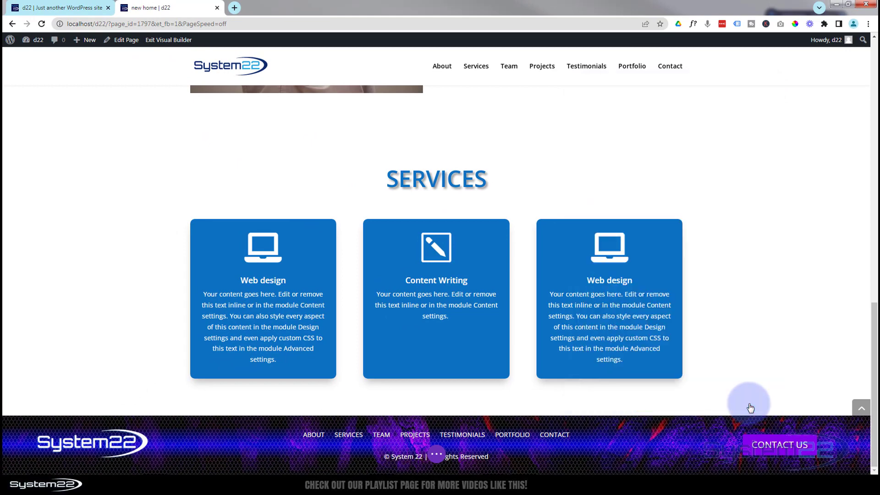
pyautogui.scroll(-2, 452, 314)
pyautogui.scroll(2, 415, 301)
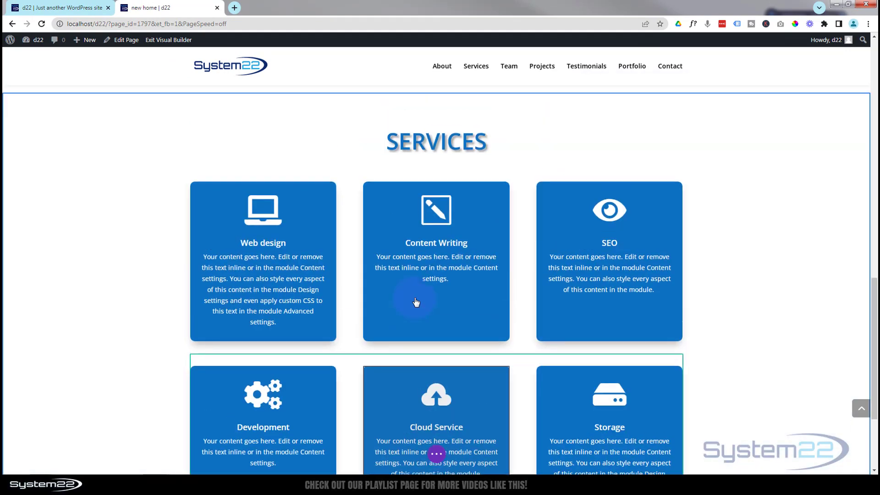
pyautogui.scroll(1, 499, 296)
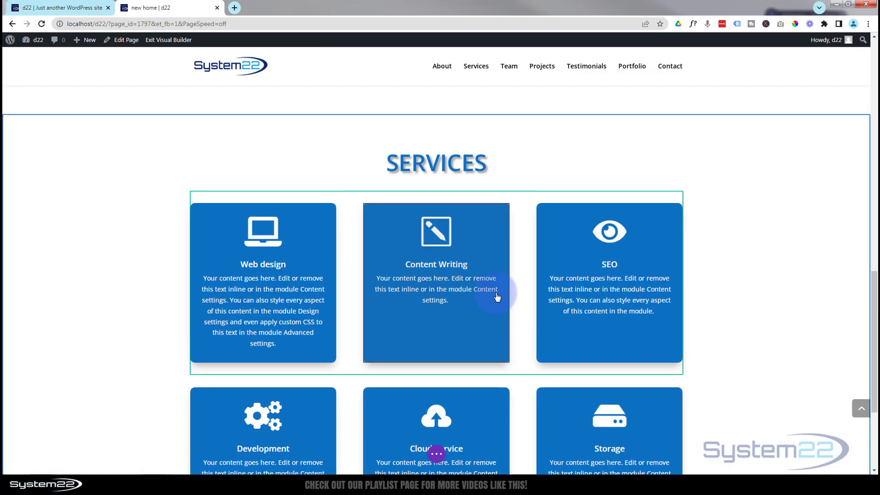
pyautogui.scroll(-1, 498, 297)
pyautogui.scroll(-1, 498, 297)
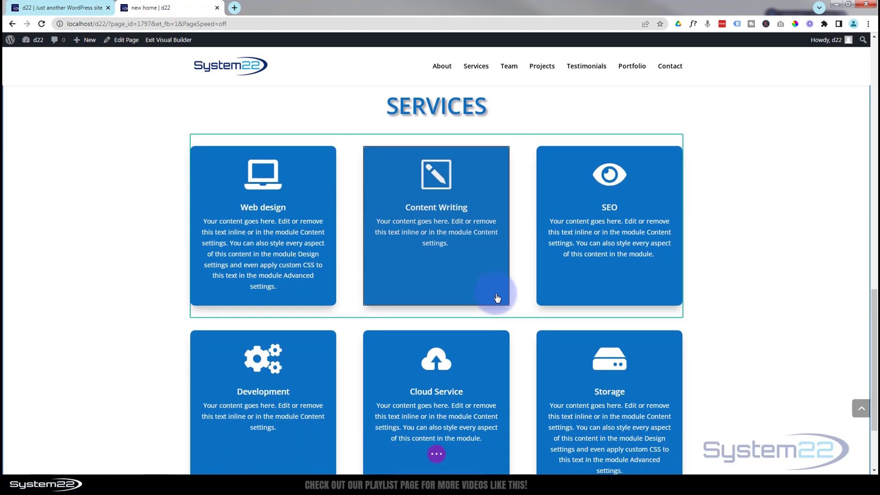
# Step: Set the orange sunset forest picture from the media library as the Services section's background image
pyautogui.scroll(2, 497, 297)
pyautogui.moveTo(122, 236)
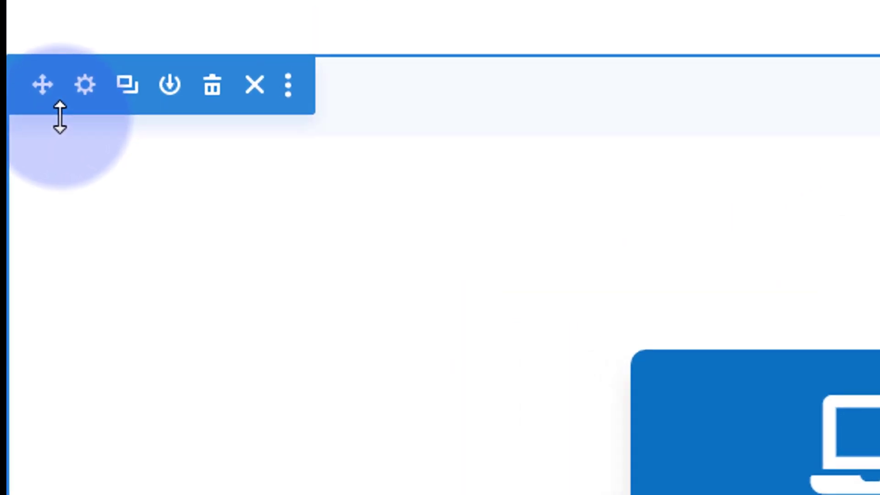
pyautogui.click(86, 86)
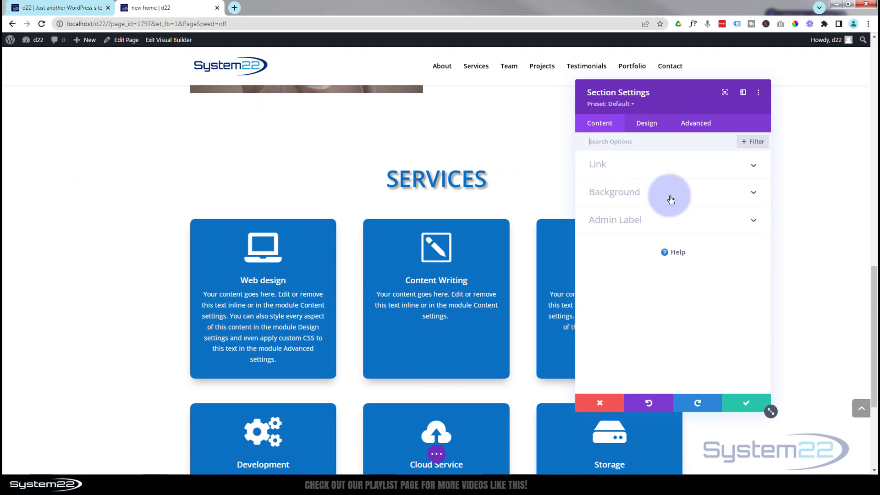
pyautogui.click(670, 200)
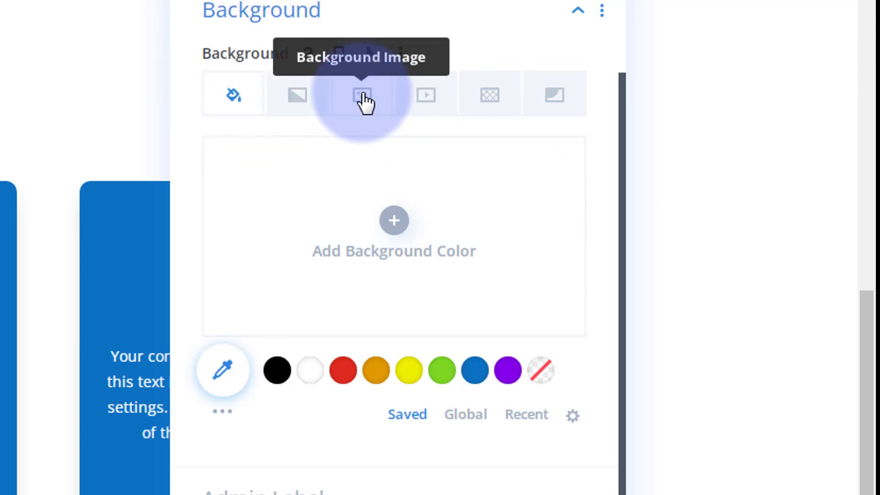
pyautogui.scroll(-1, 285, 196)
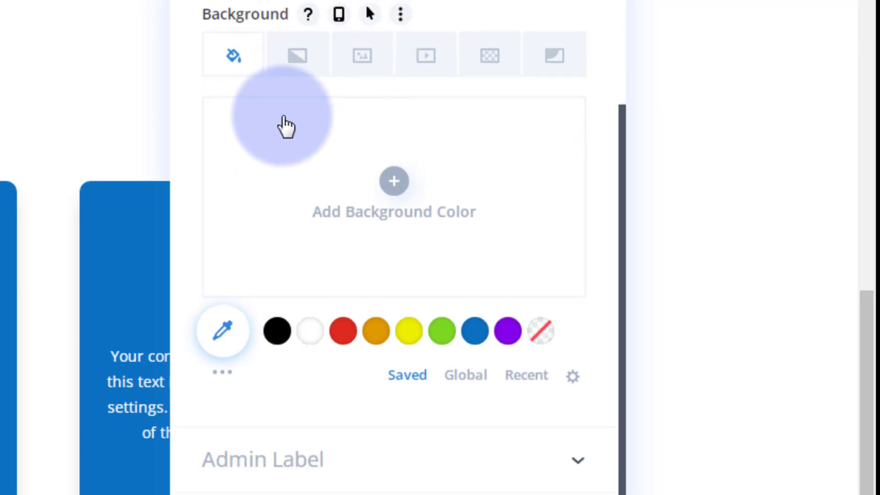
pyautogui.click(362, 59)
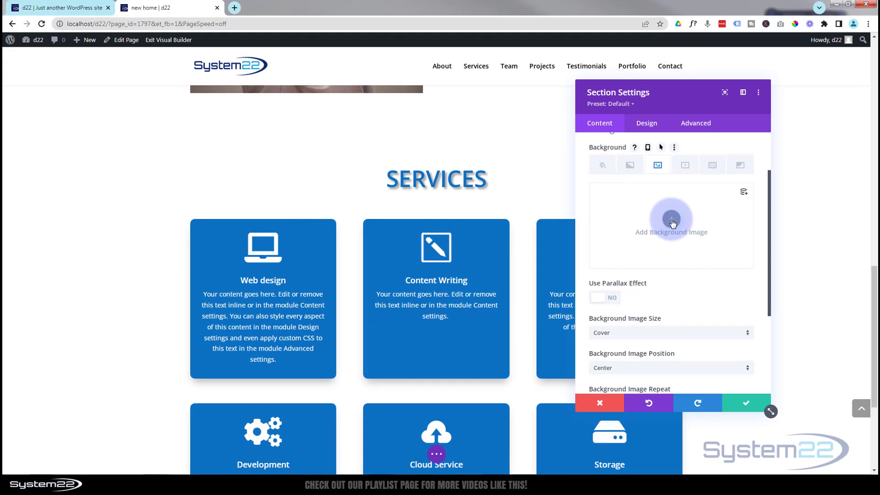
pyautogui.click(672, 220)
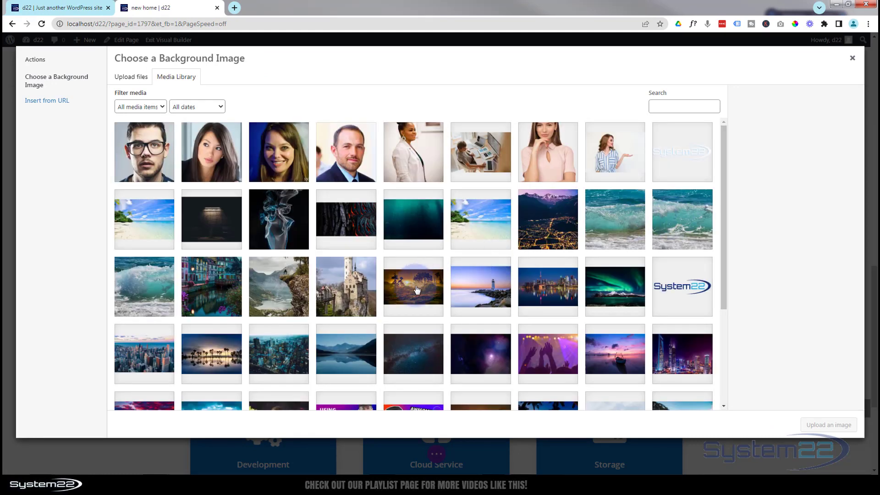
pyautogui.click(416, 289)
pyautogui.click(833, 424)
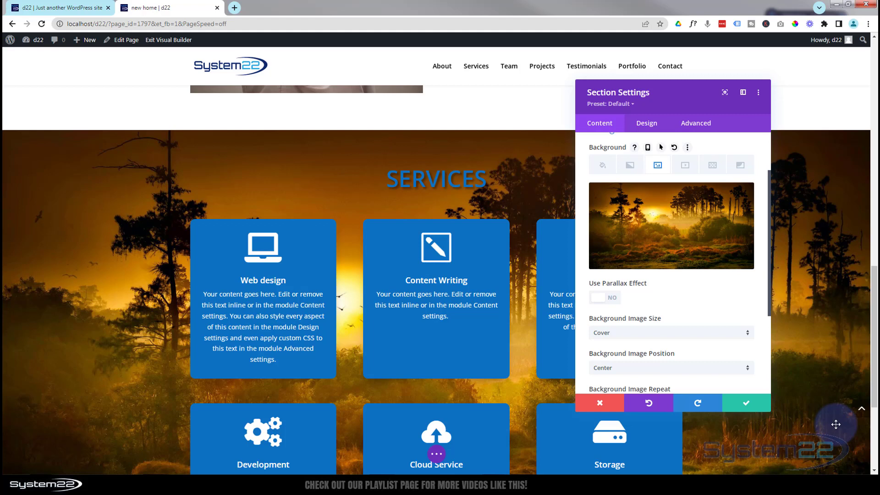
# Step: Set the section's background color to purple #8300e9 and return to its background image options
pyautogui.click(604, 167)
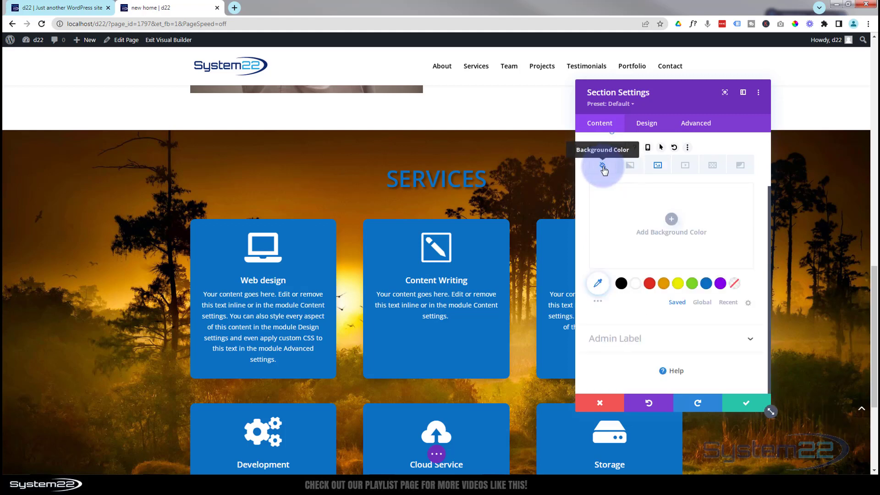
pyautogui.click(719, 286)
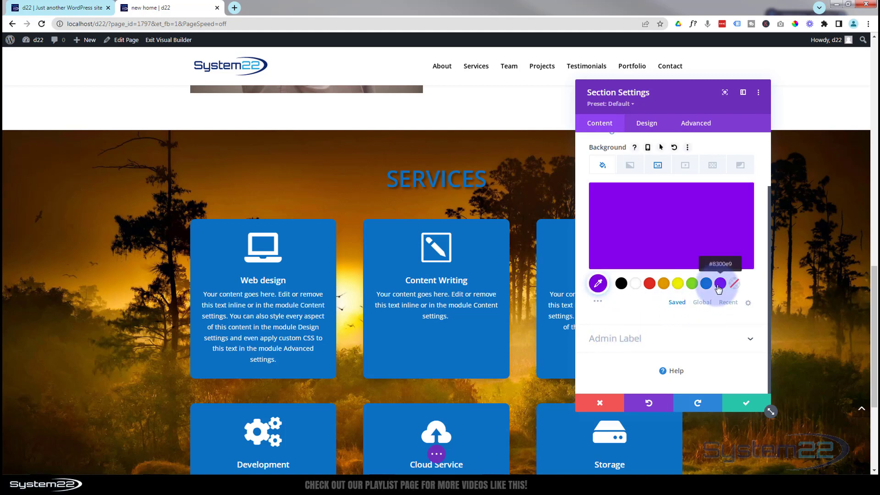
pyautogui.click(660, 166)
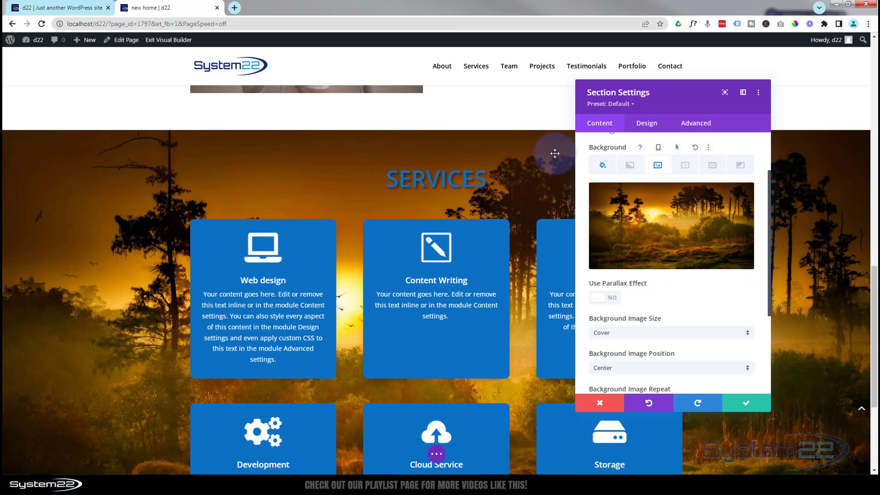
# Step: Enable the parallax effect for the section's background image and check how it moves along the page
pyautogui.scroll(-1, 550, 168)
pyautogui.scroll(-1, 552, 167)
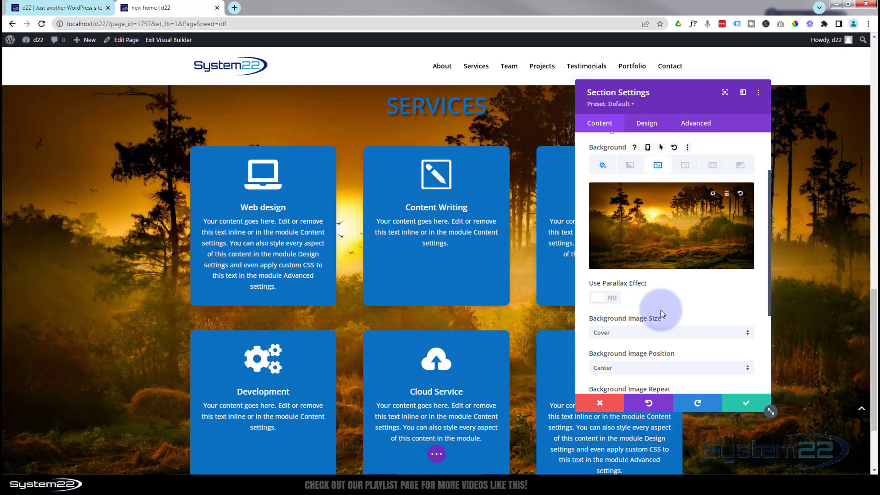
pyautogui.click(602, 300)
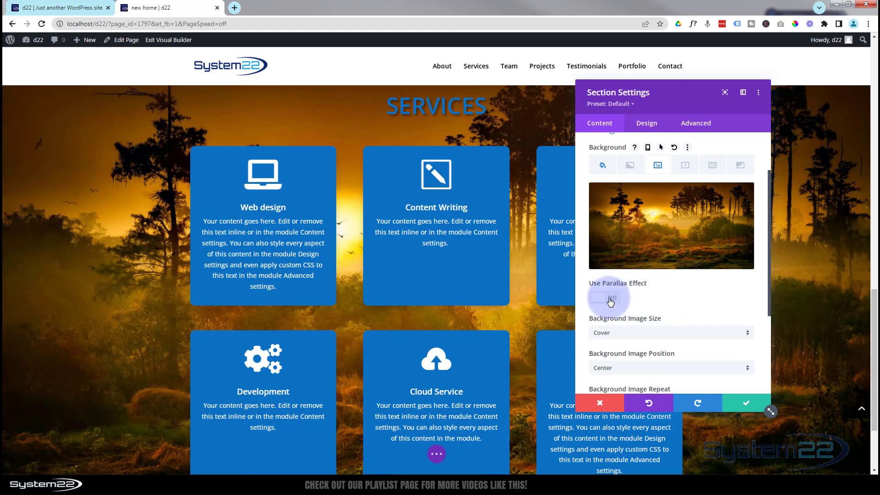
pyautogui.click(612, 300)
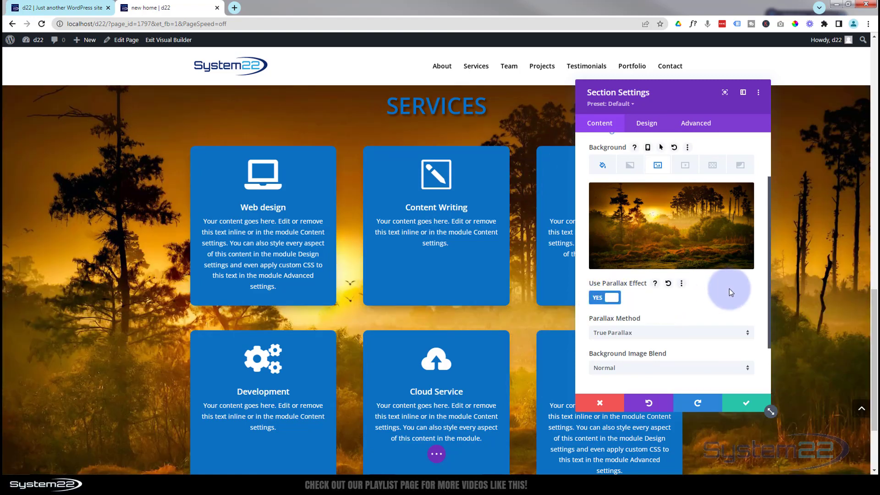
pyautogui.scroll(3, 281, 242)
pyautogui.scroll(-1, 281, 242)
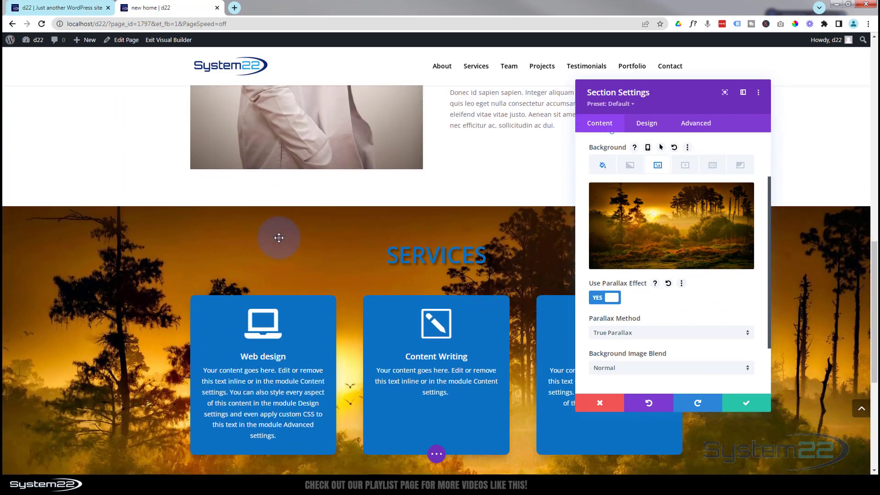
pyautogui.scroll(-5, 281, 242)
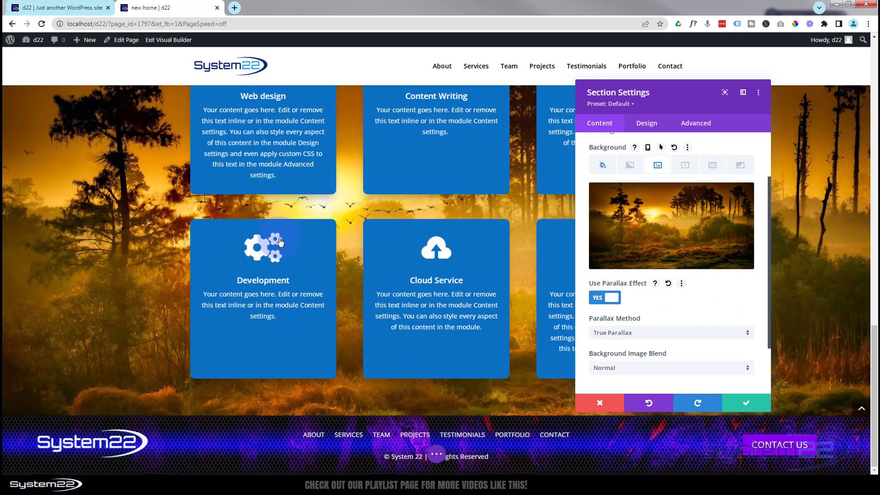
pyautogui.scroll(2, 280, 242)
pyautogui.scroll(2, 281, 242)
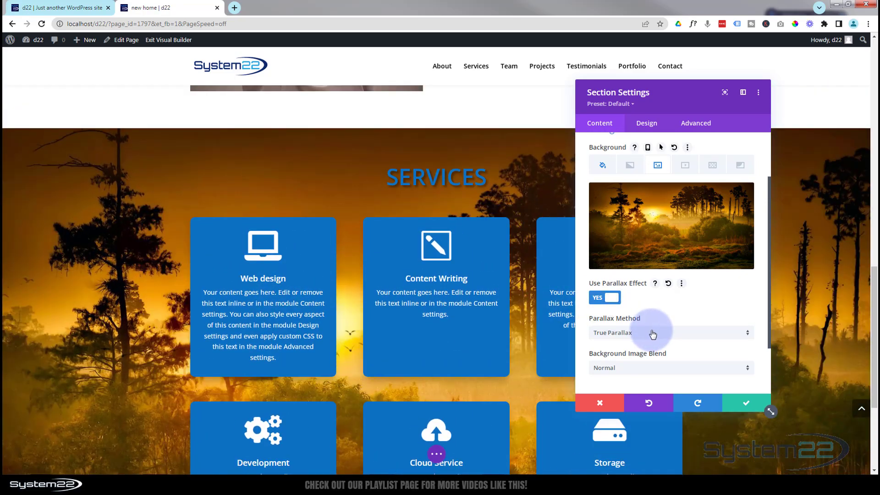
# Step: Try the CSS parallax method on the background image, and turn the parallax effect off
pyautogui.click(653, 333)
pyautogui.click(614, 357)
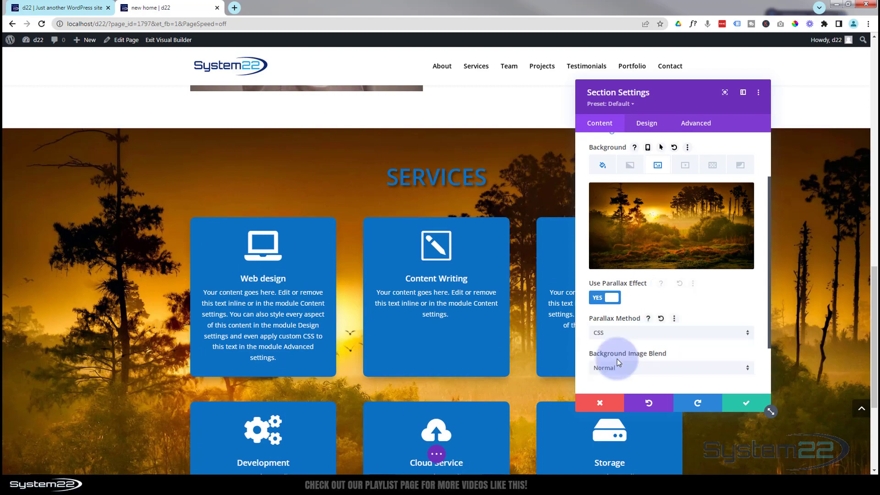
pyautogui.scroll(-4, 87, 283)
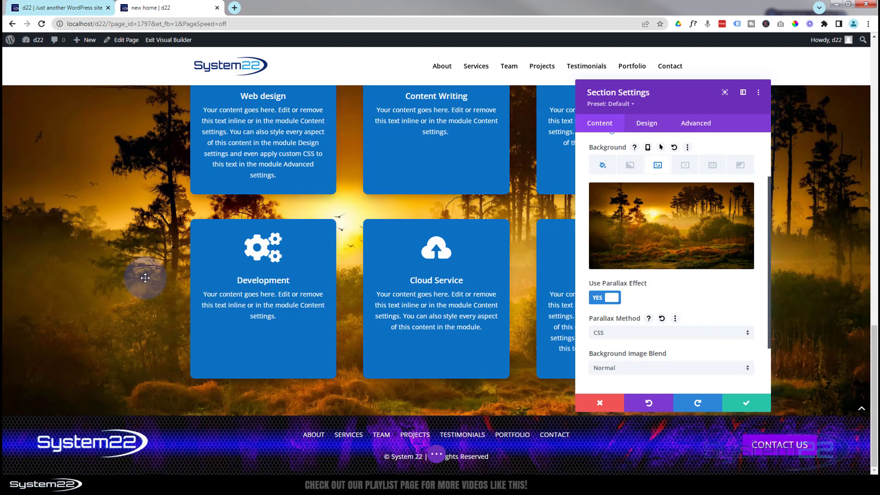
pyautogui.scroll(4, 145, 278)
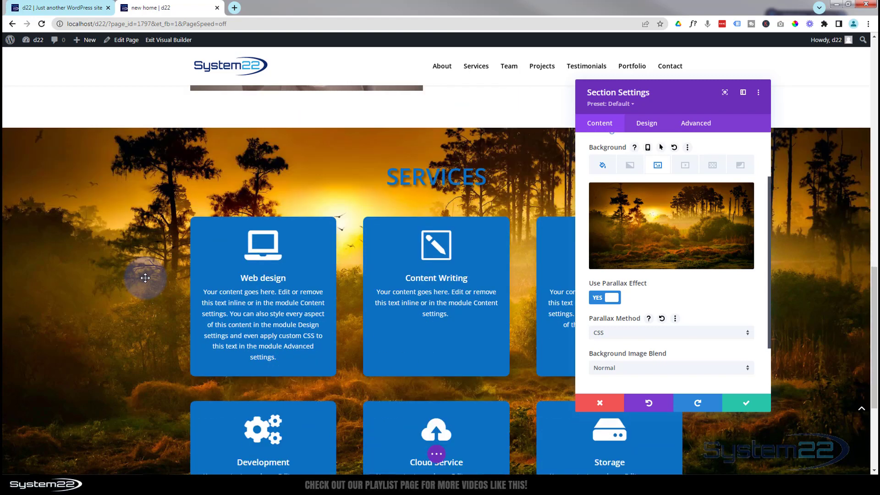
pyautogui.scroll(-2, 145, 277)
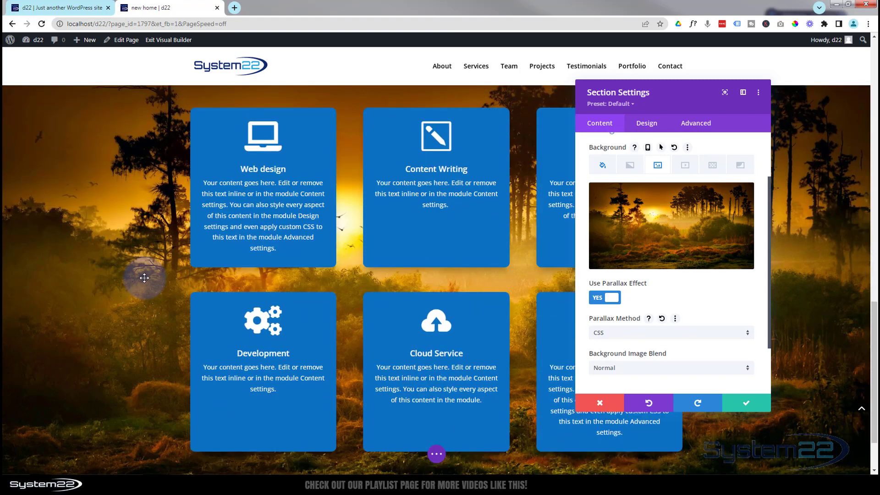
pyautogui.scroll(1, 144, 278)
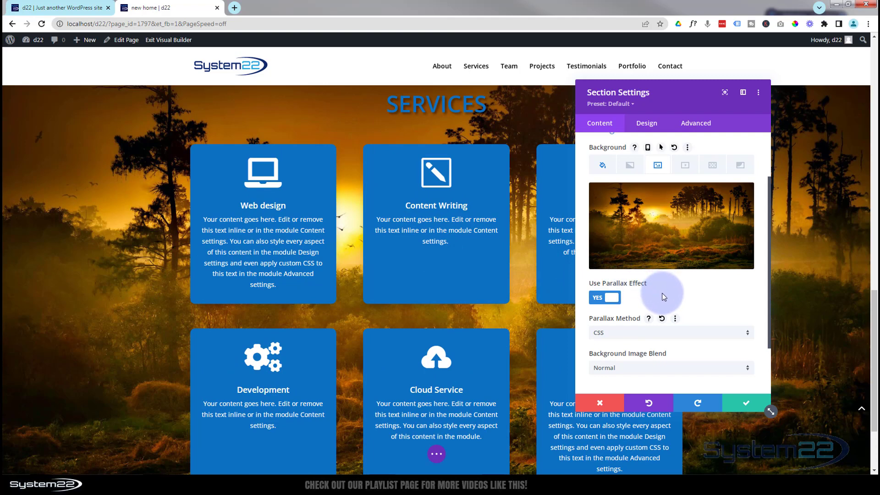
pyautogui.click(615, 298)
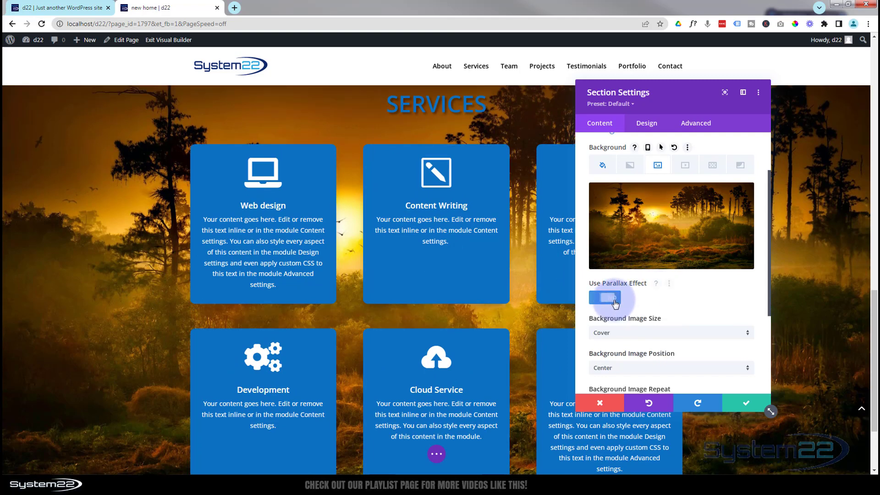
# Step: Try the Multiply blend mode on the Services section's background image and check it along the page
pyautogui.scroll(-3, 623, 303)
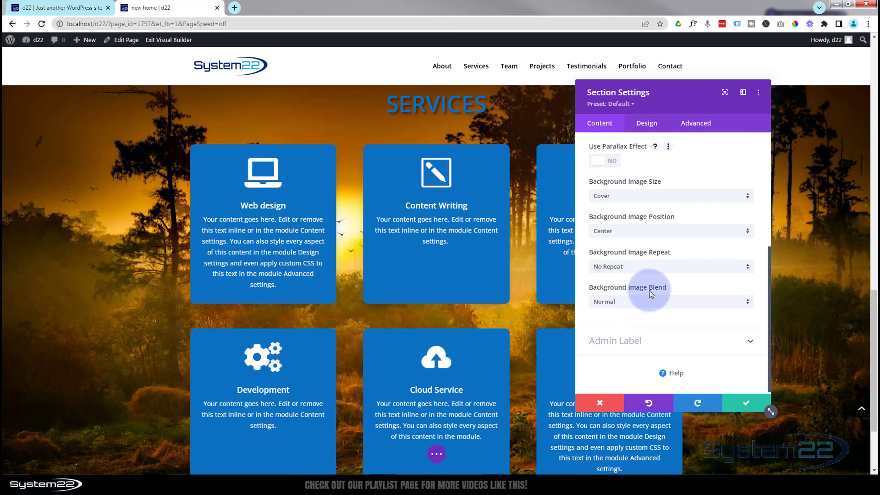
pyautogui.click(648, 302)
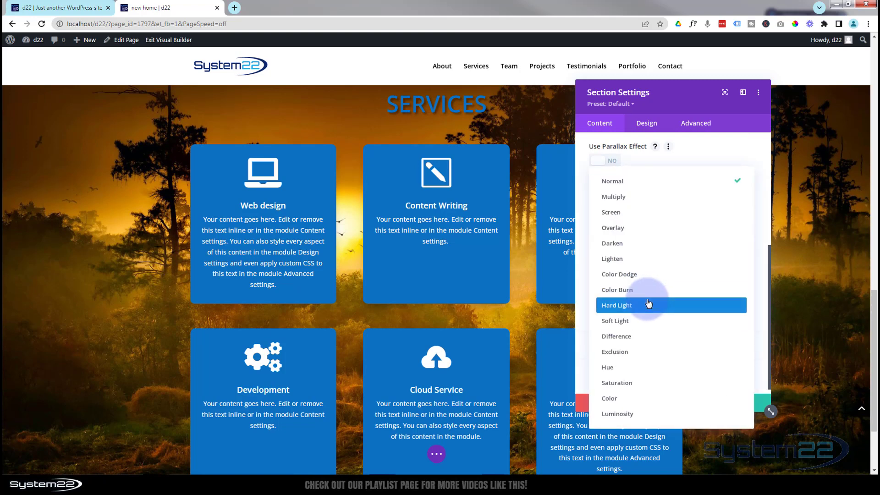
pyautogui.click(621, 203)
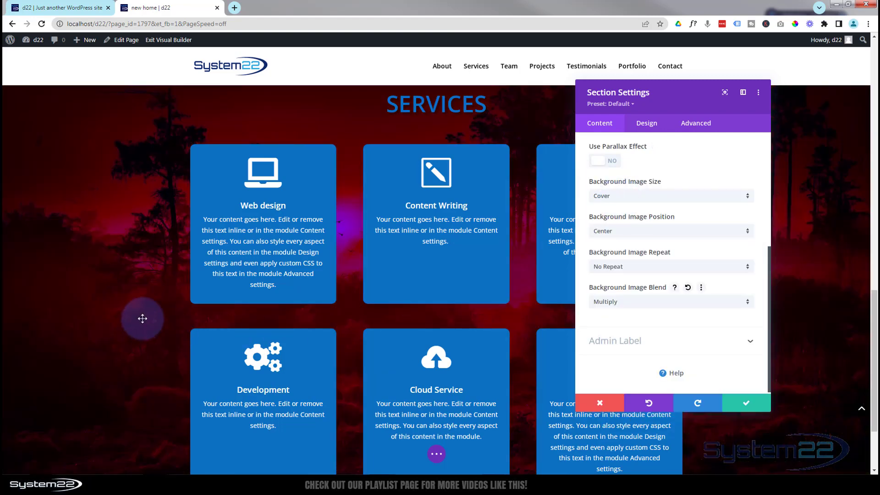
pyautogui.scroll(-2, 142, 318)
pyautogui.scroll(3, 142, 318)
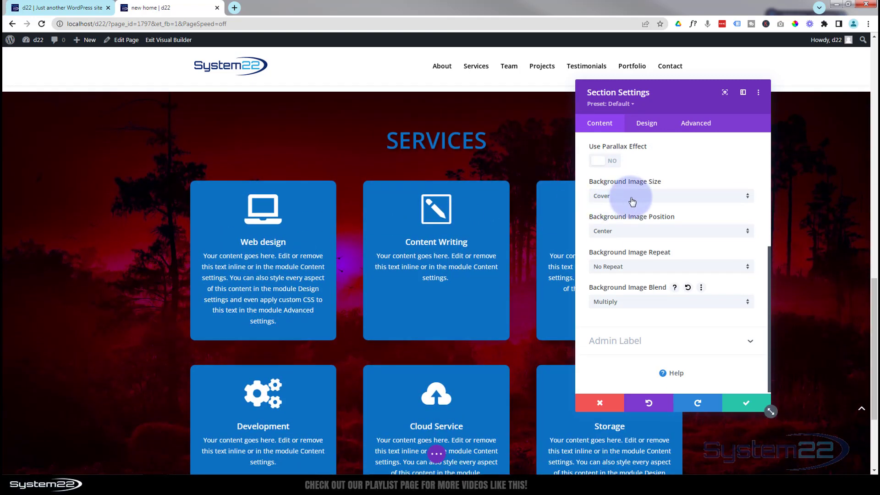
# Step: Try the Saturation and Luminosity blend modes on the background image and check the Luminosity look along the section
pyautogui.click(642, 304)
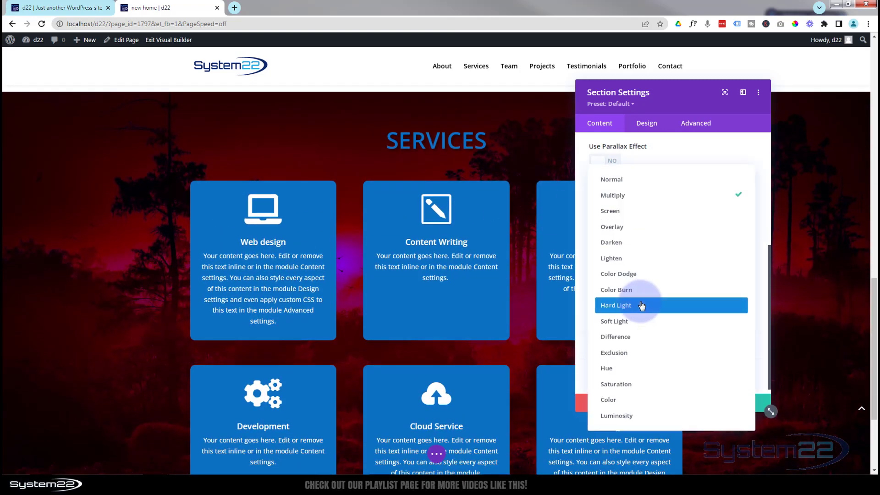
pyautogui.click(634, 383)
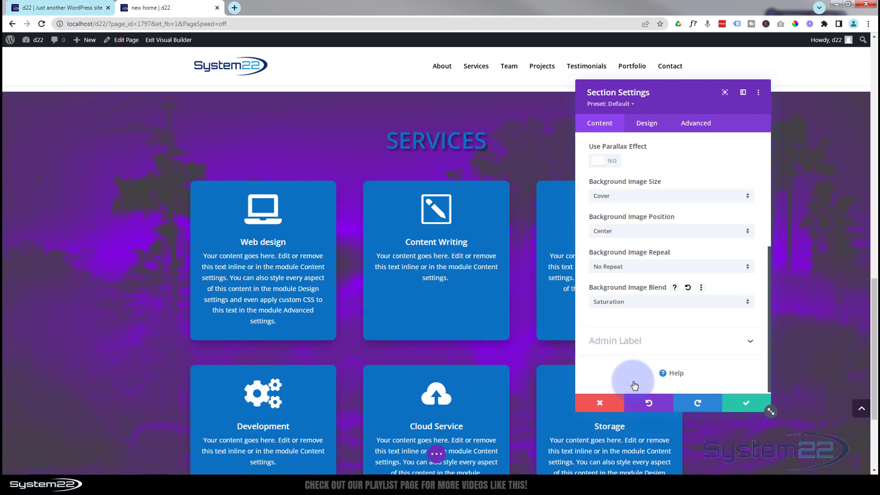
pyautogui.click(639, 303)
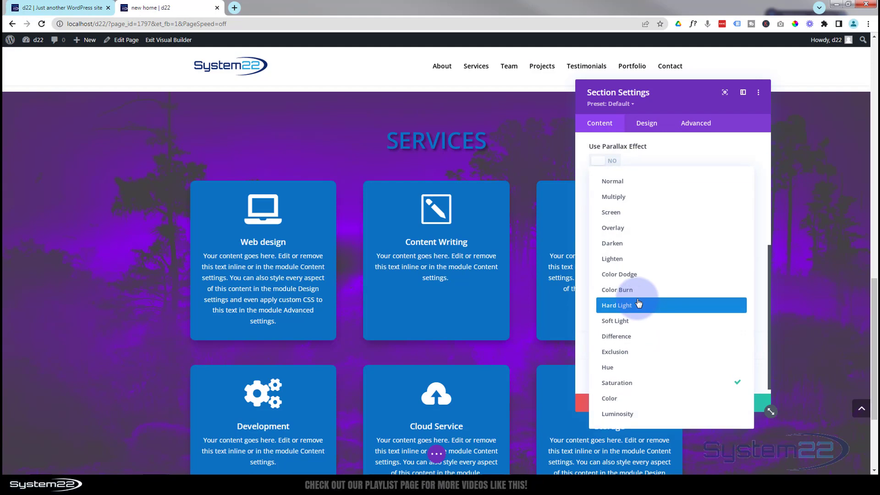
pyautogui.click(625, 414)
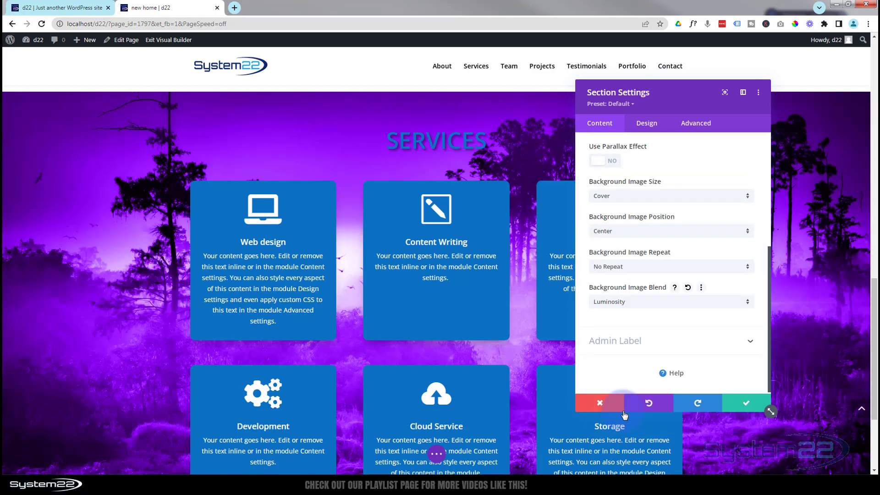
pyautogui.scroll(-3, 121, 321)
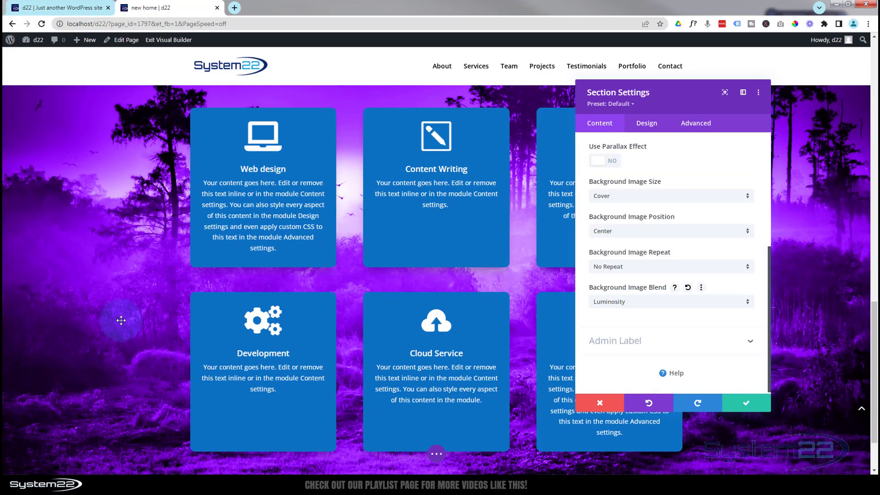
pyautogui.scroll(3, 121, 321)
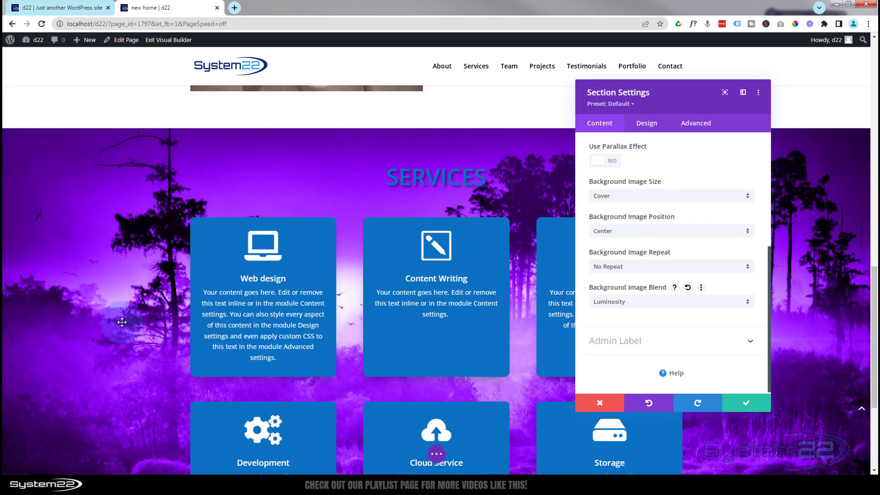
pyautogui.scroll(-1, 122, 322)
pyautogui.scroll(1, 122, 323)
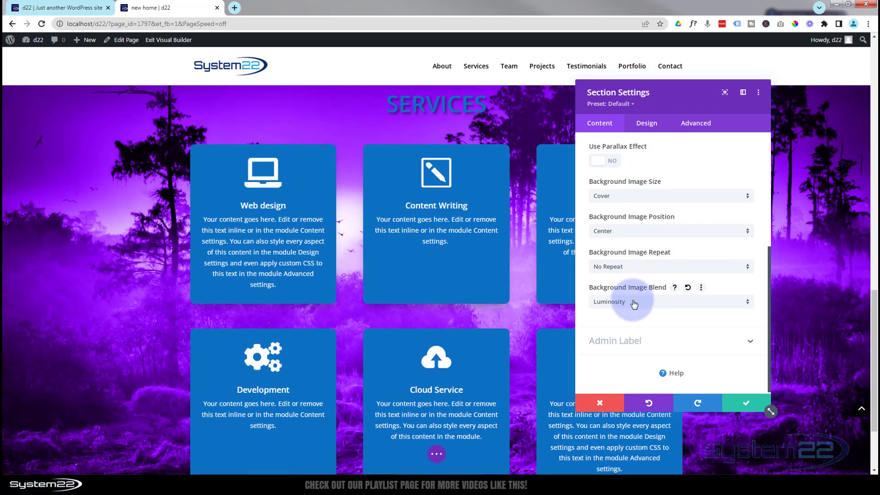
# Step: Try a Polka Dots pattern and a Layer Blob mask on the section background, and remove both
pyautogui.scroll(5, 632, 308)
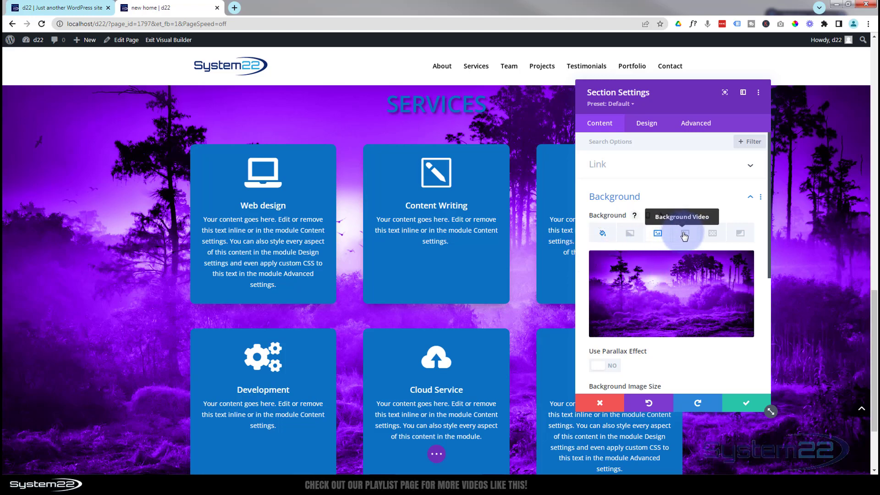
pyautogui.click(710, 234)
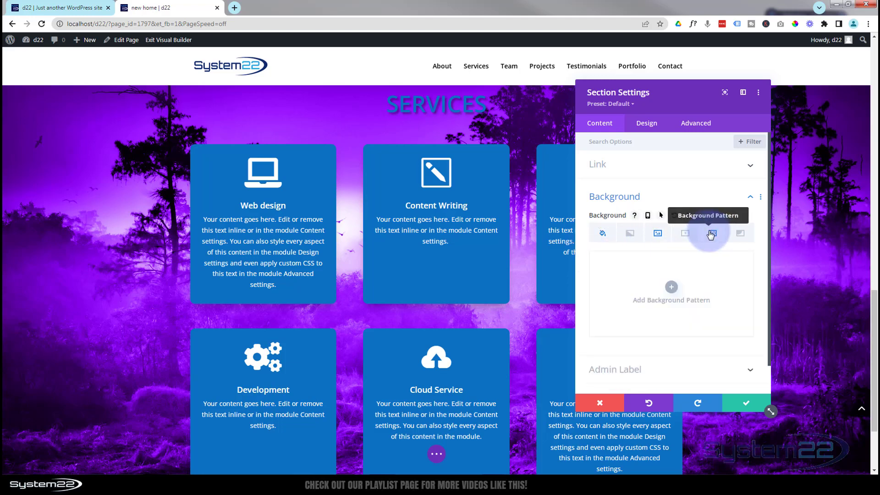
pyautogui.click(672, 286)
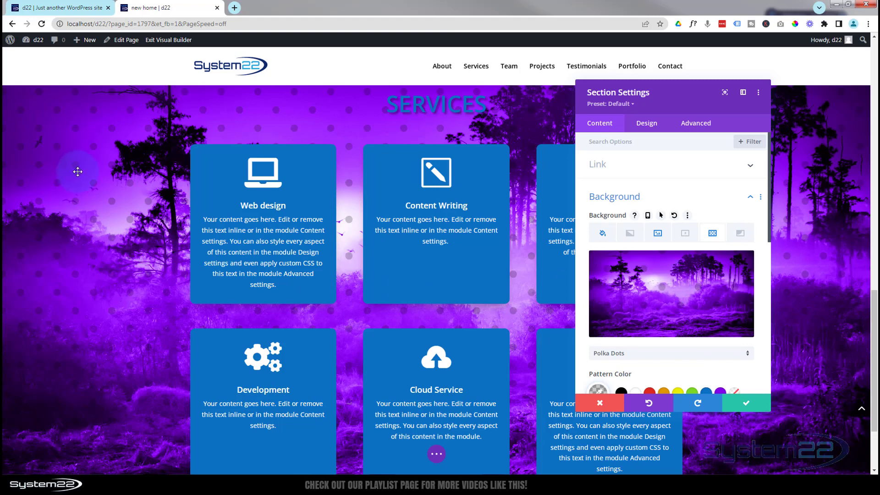
pyautogui.click(741, 236)
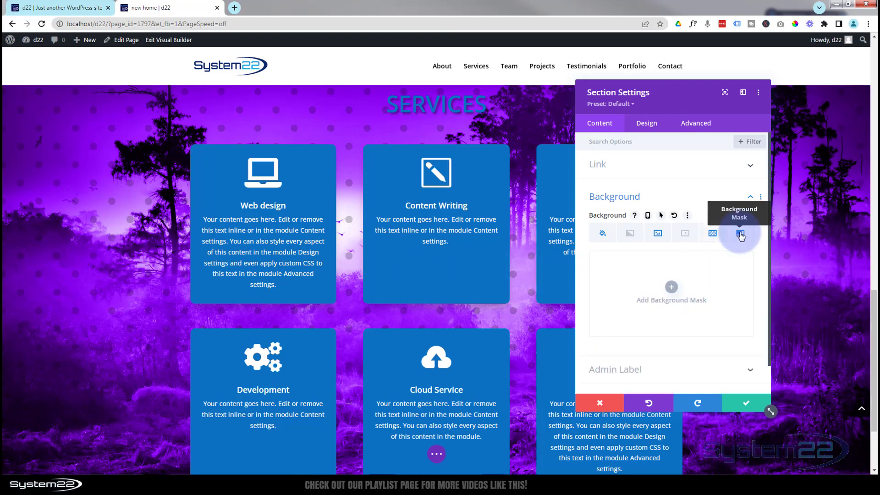
pyautogui.click(673, 287)
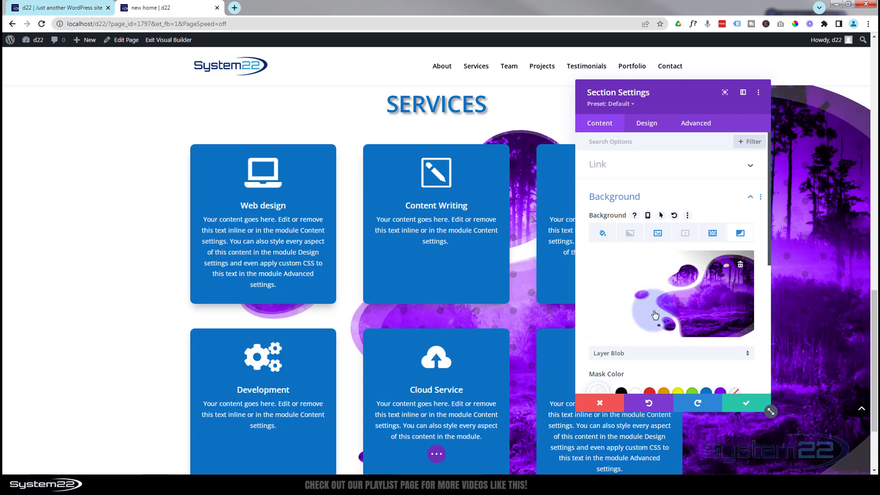
pyautogui.click(741, 266)
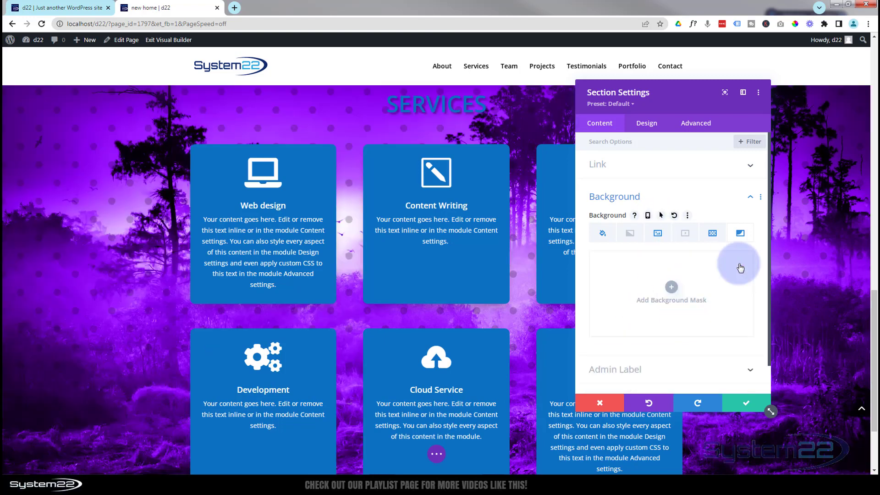
pyautogui.click(712, 233)
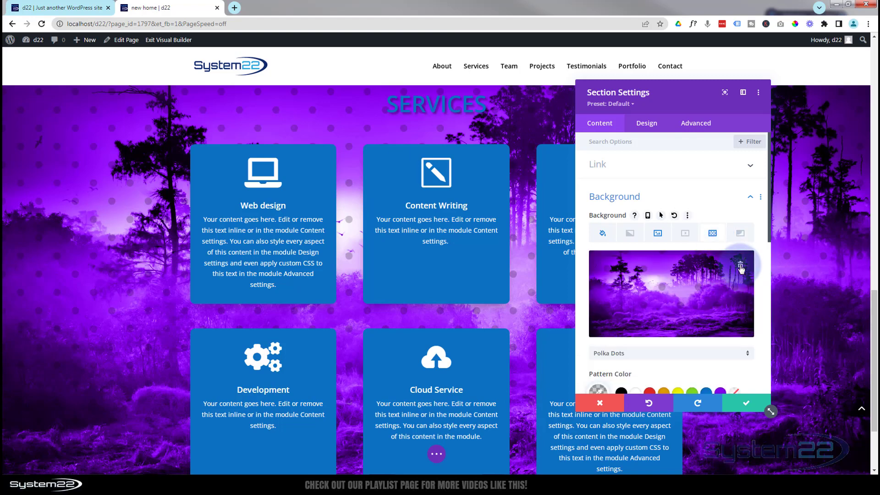
pyautogui.click(741, 267)
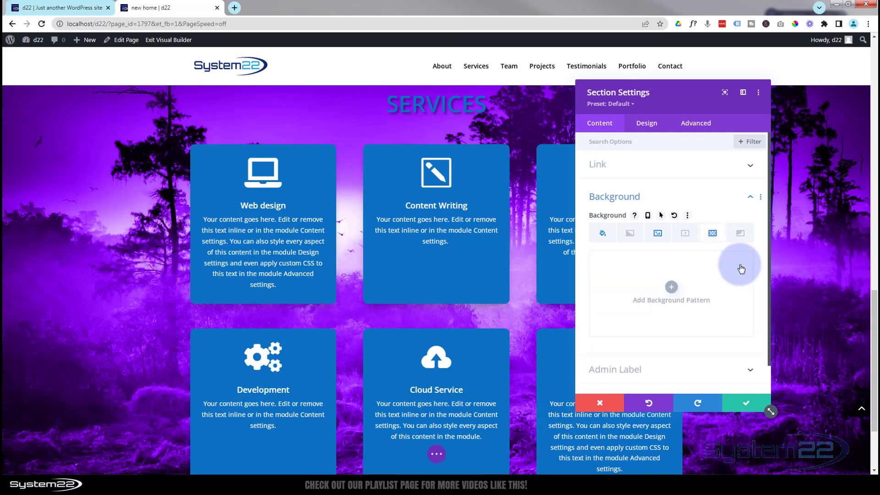
# Step: Remove the background image from the Services section and check the plain color behind the blurbs
pyautogui.click(667, 234)
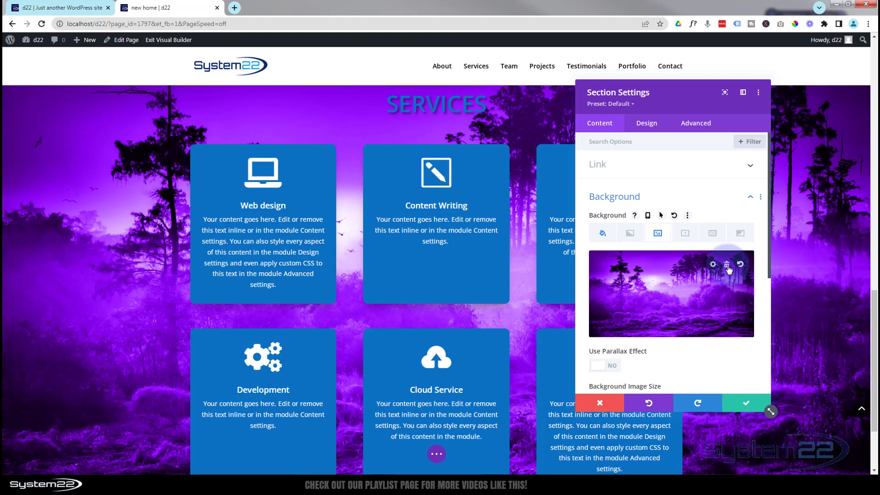
pyautogui.click(727, 266)
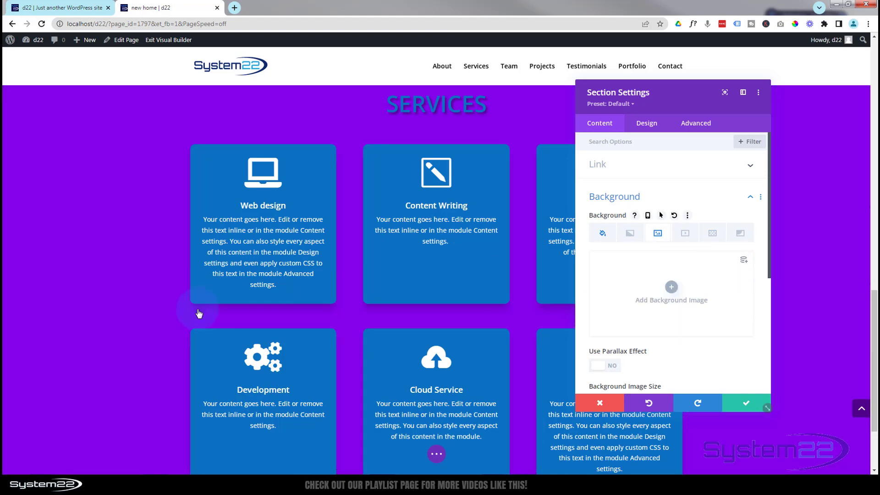
pyautogui.scroll(2, 79, 321)
pyautogui.scroll(-1, 78, 323)
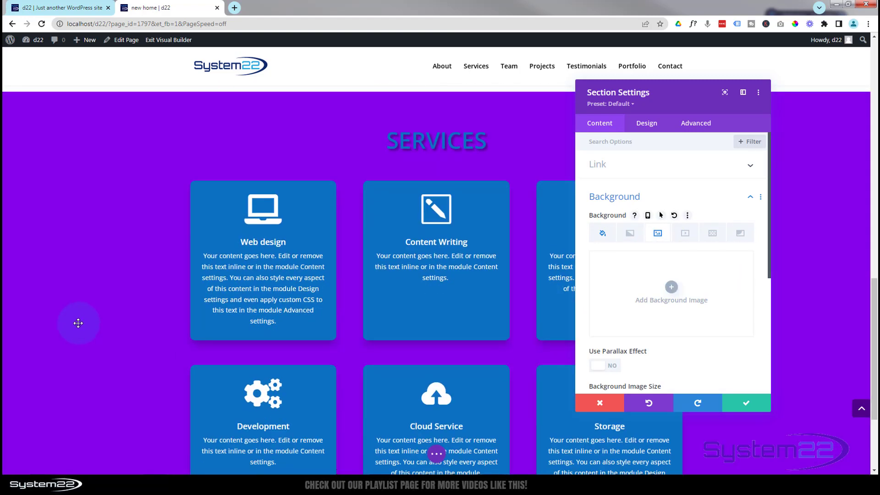
pyautogui.scroll(-1, 79, 323)
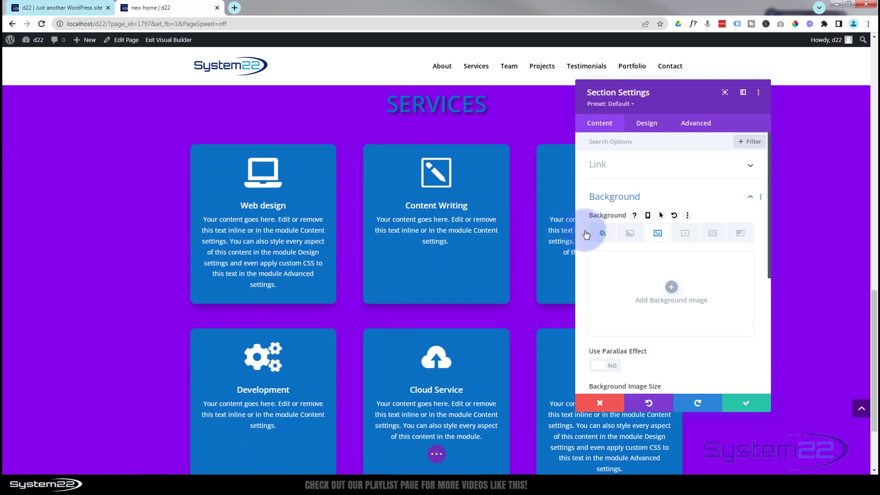
# Step: Set the section's background color to a mid gray from the expanded color palette and save the section settings
pyautogui.click(602, 234)
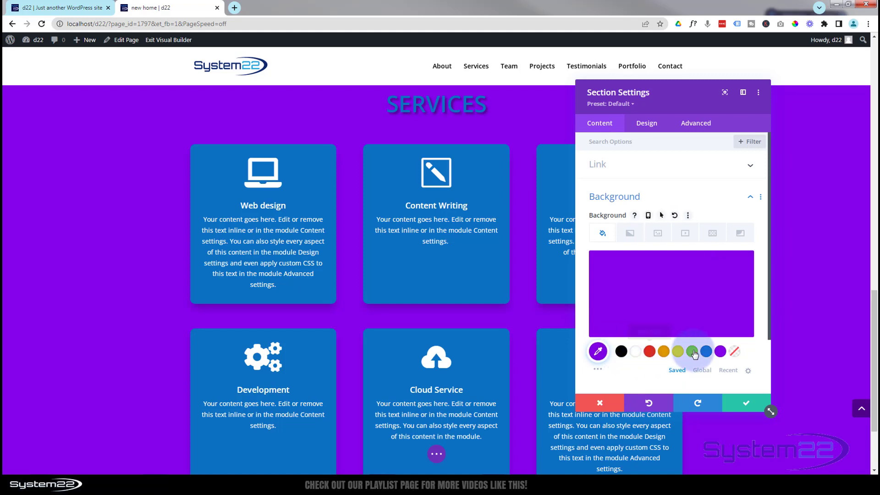
pyautogui.click(598, 371)
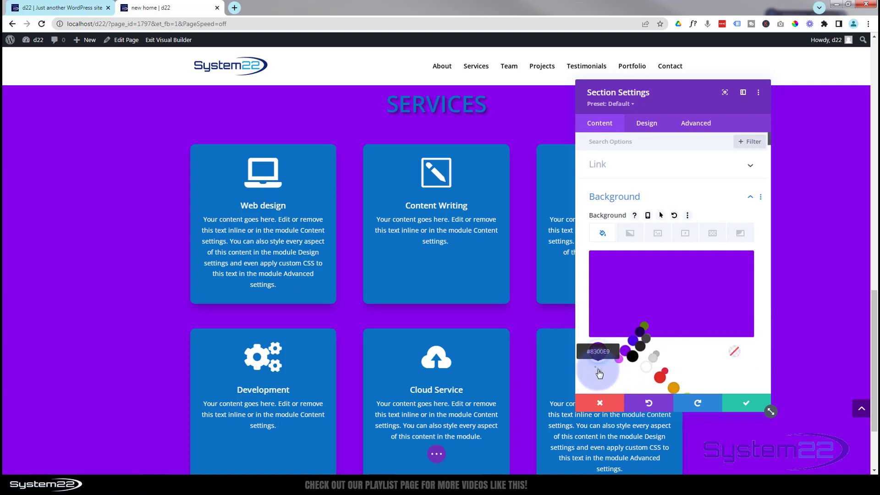
pyautogui.scroll(-1, 600, 361)
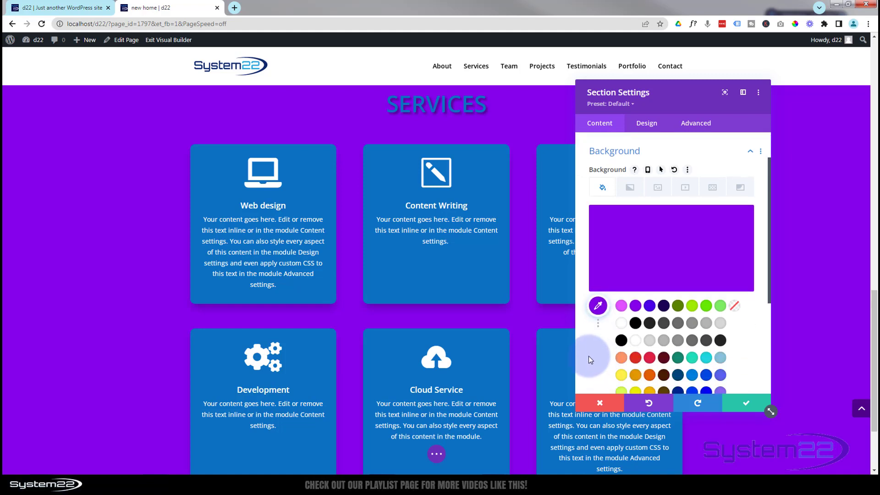
pyautogui.click(706, 326)
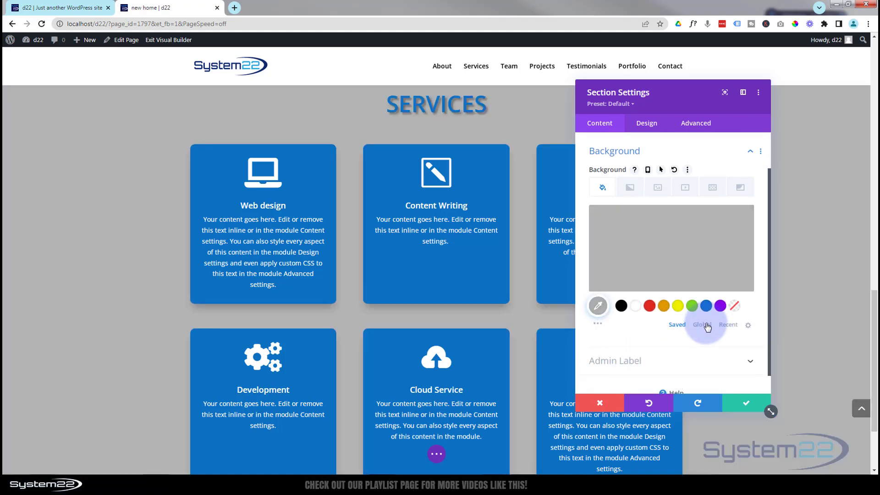
pyautogui.click(746, 405)
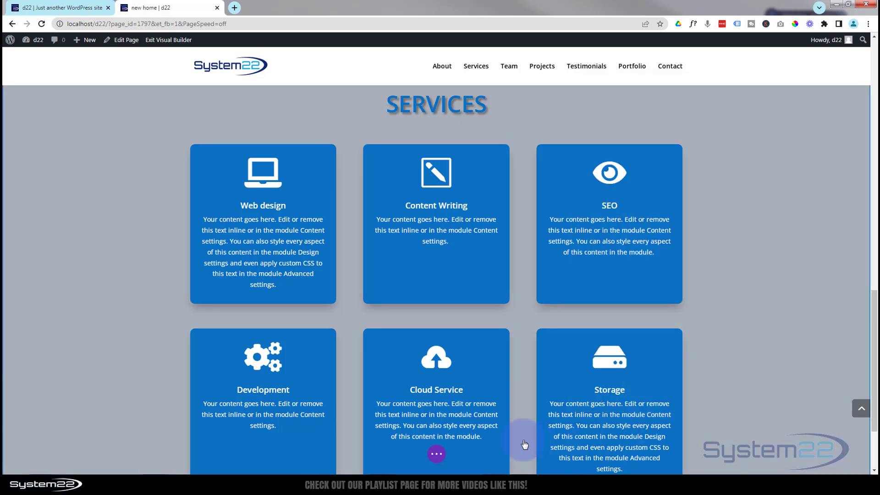
# Step: Save the page as a draft and exit the Visual Builder to the front-end page
pyautogui.click(438, 455)
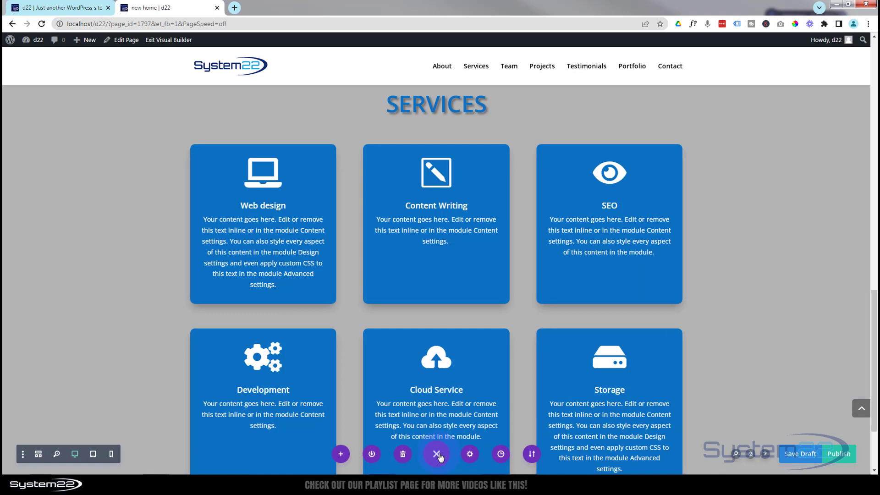
pyautogui.click(805, 457)
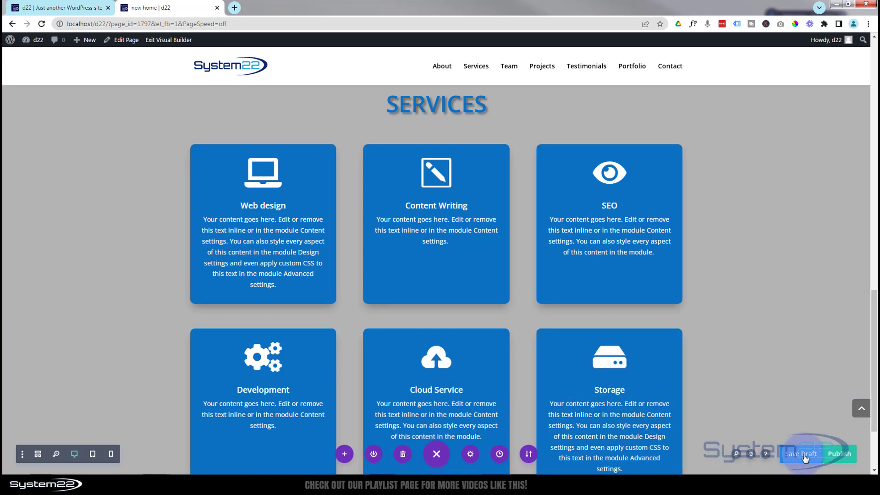
pyautogui.click(166, 40)
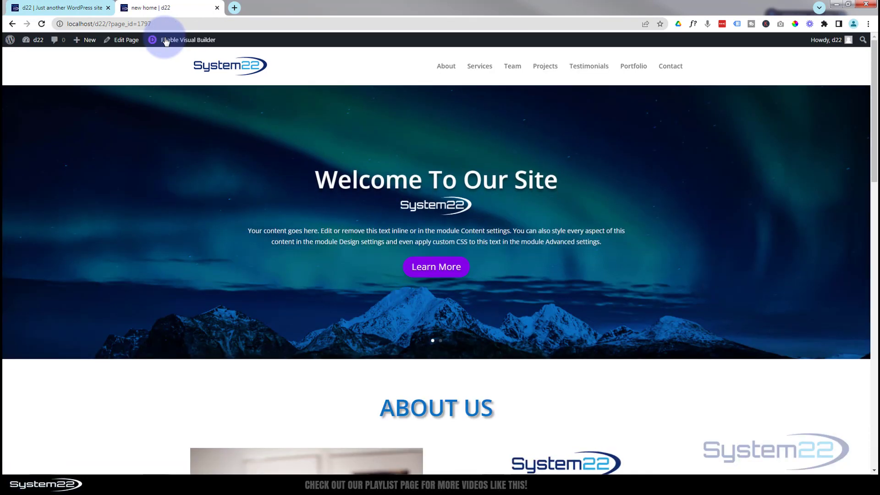
# Step: Examine the finished Services section on the front-end page, including the hover effect on the Development blurb
pyautogui.scroll(-7, 146, 70)
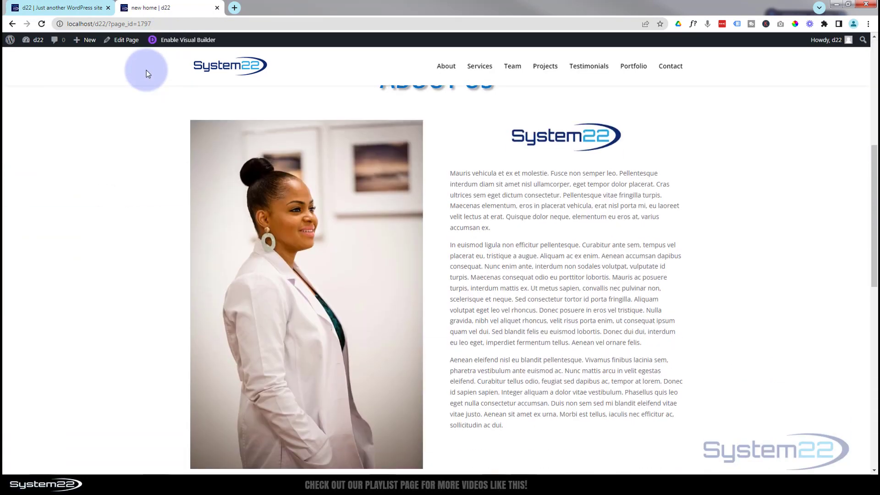
pyautogui.scroll(-7, 146, 70)
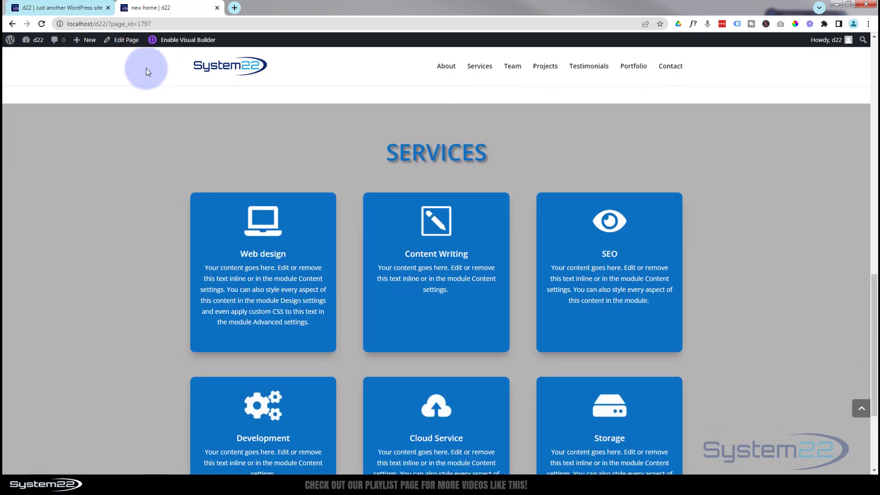
pyautogui.scroll(-2, 147, 71)
pyautogui.scroll(1, 146, 71)
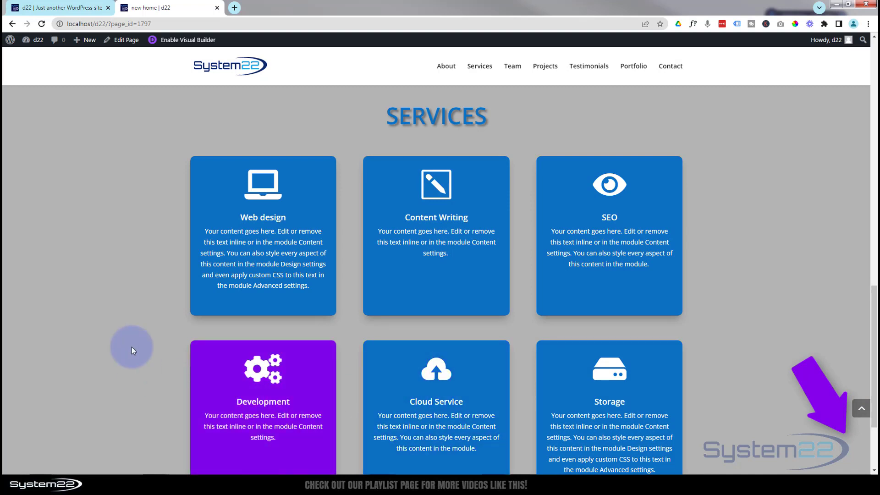
pyautogui.scroll(-1, 110, 315)
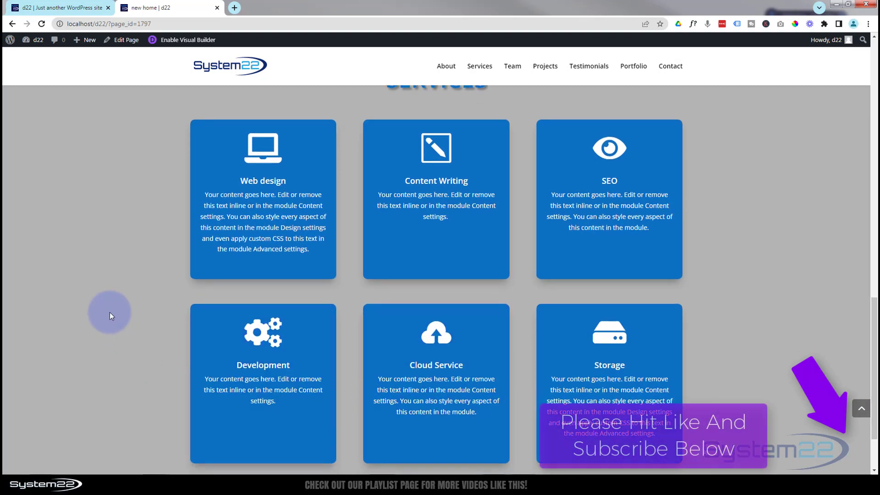
pyautogui.scroll(-1, 109, 312)
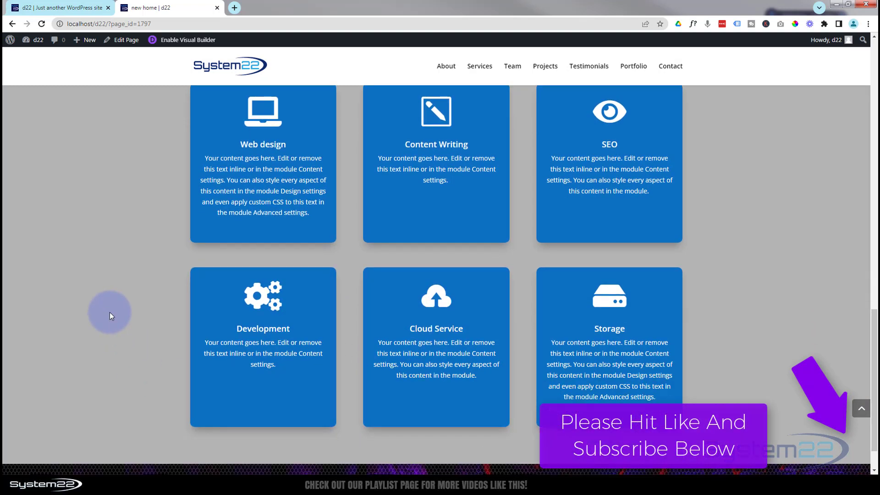
pyautogui.scroll(1, 109, 313)
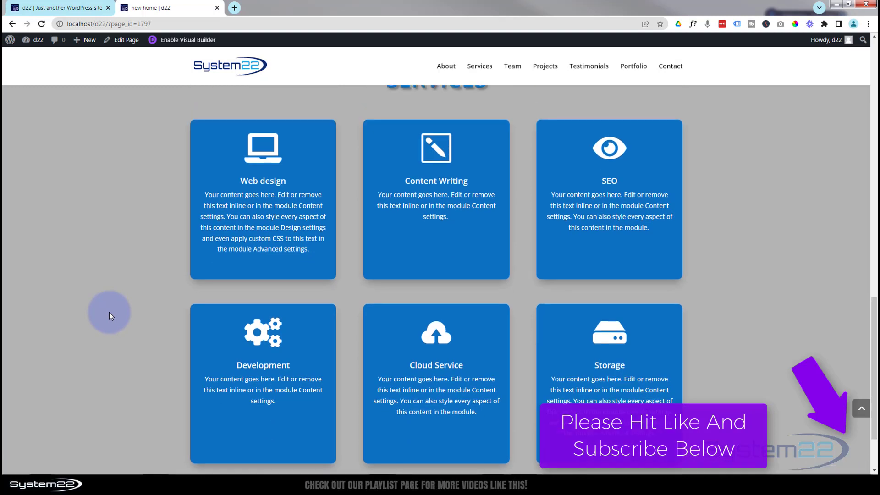
pyautogui.scroll(2, 109, 313)
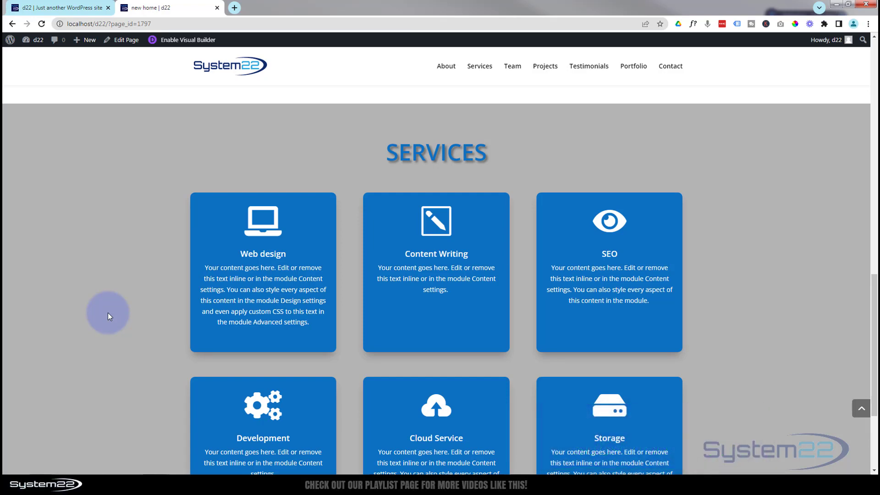
pyautogui.scroll(-1, 108, 314)
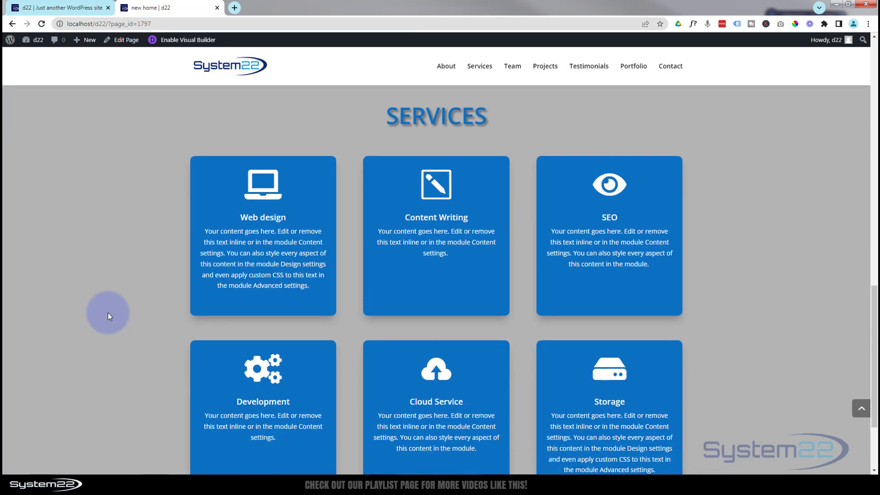
pyautogui.scroll(-2, 108, 312)
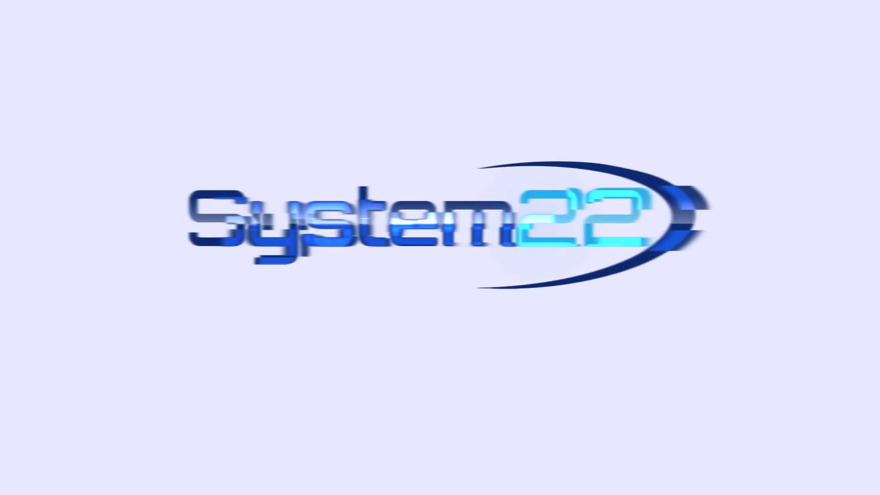